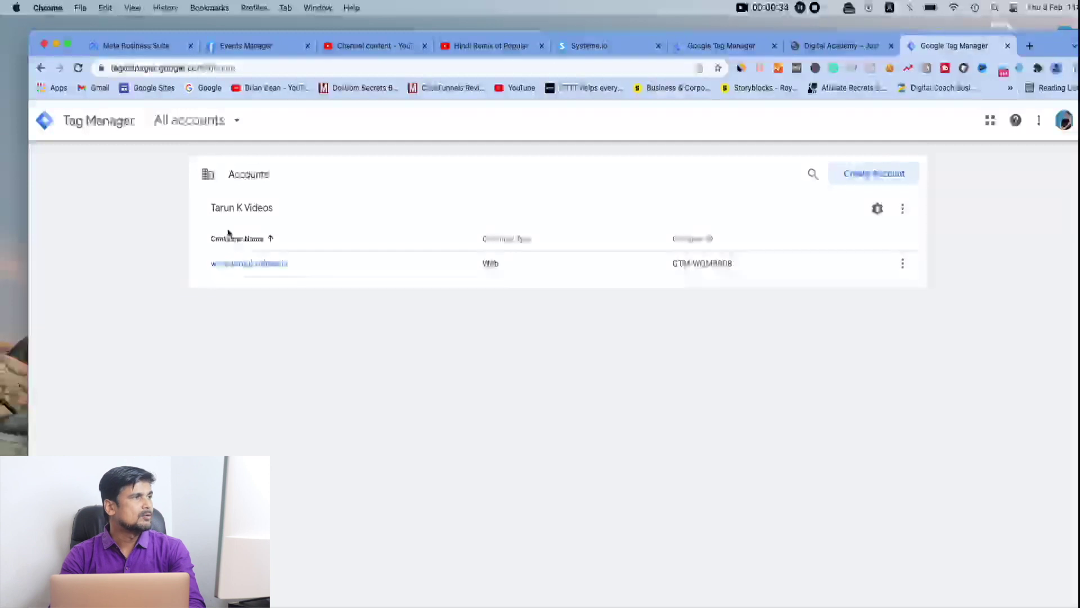
Glance at the All accounts picker, then open the Add a New Account form
click(237, 122)
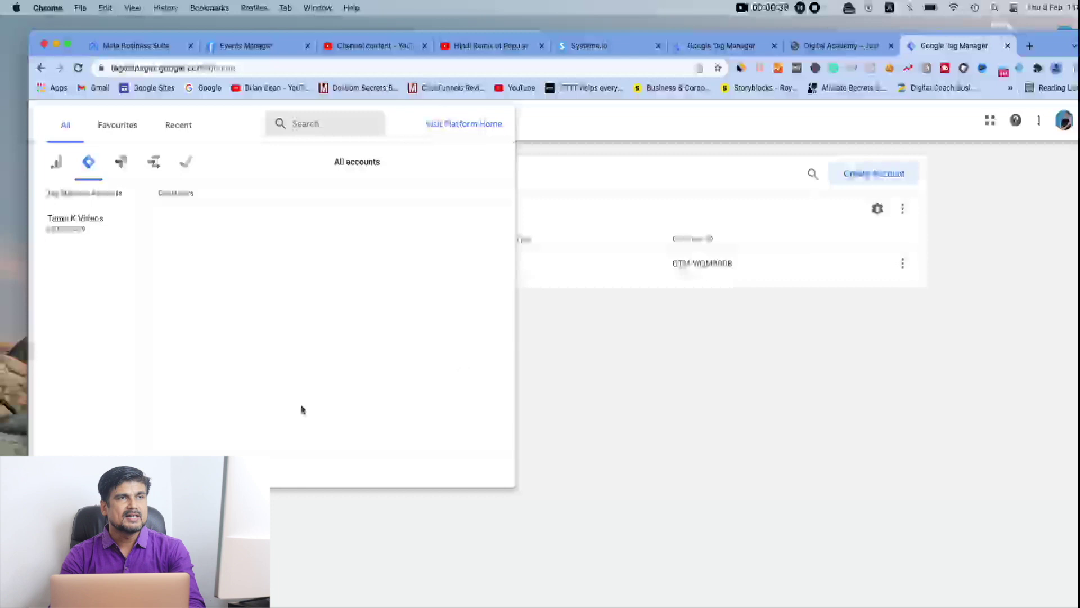
click(619, 358)
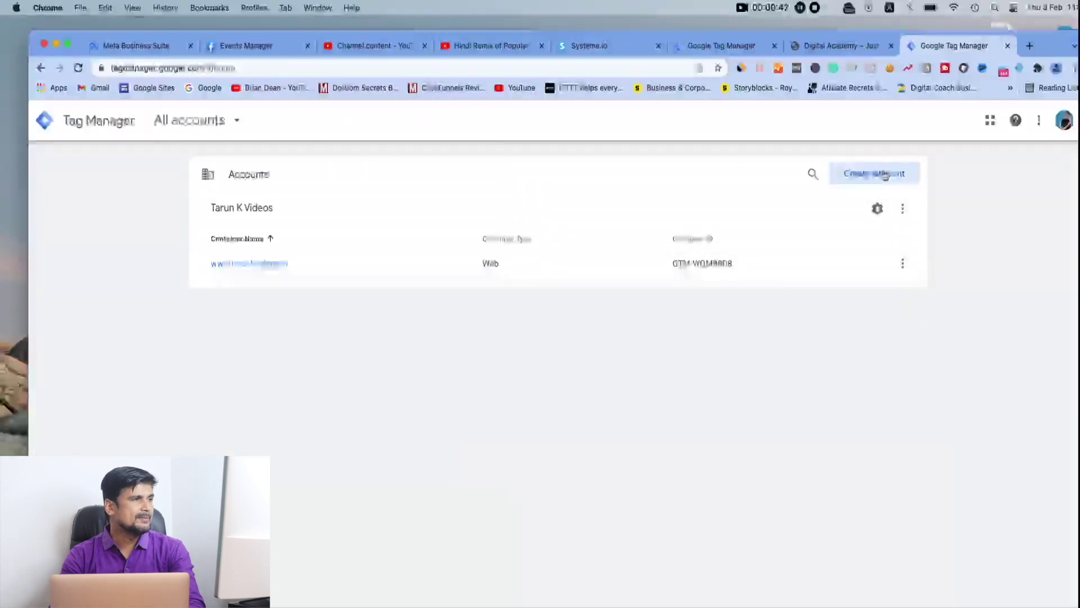
click(865, 175)
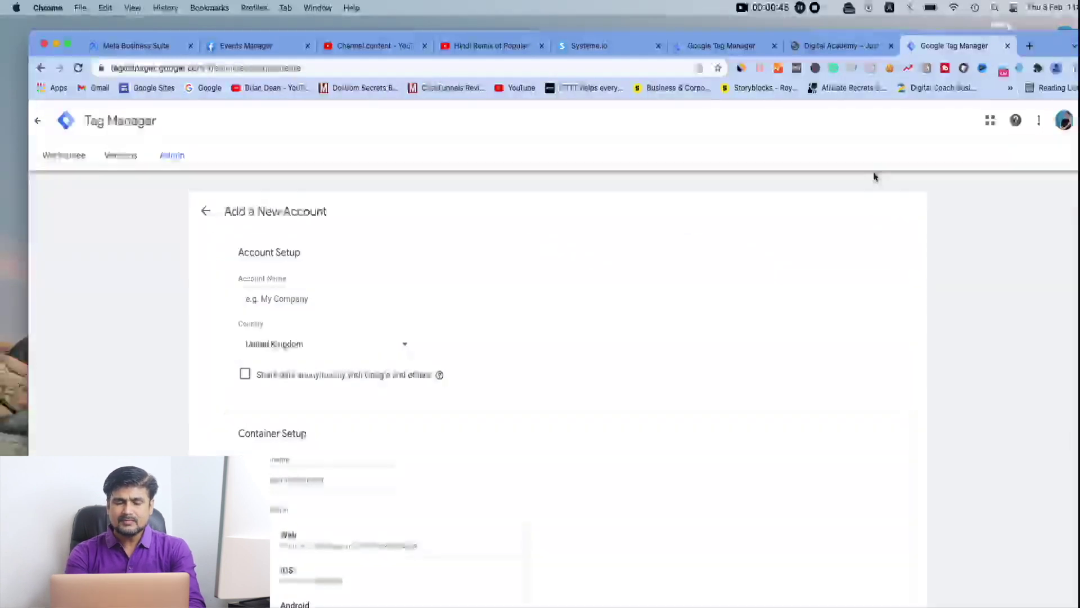
Name the account 'Affiliate Marketing Course' and set its country to India
click(323, 299)
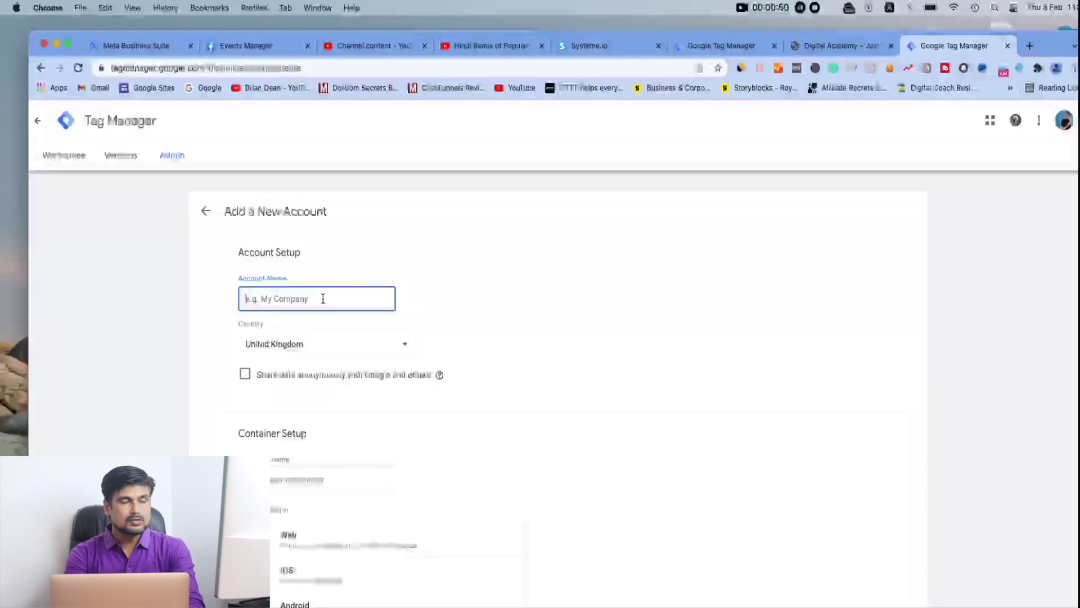
text(Affiliate Marketing Course)
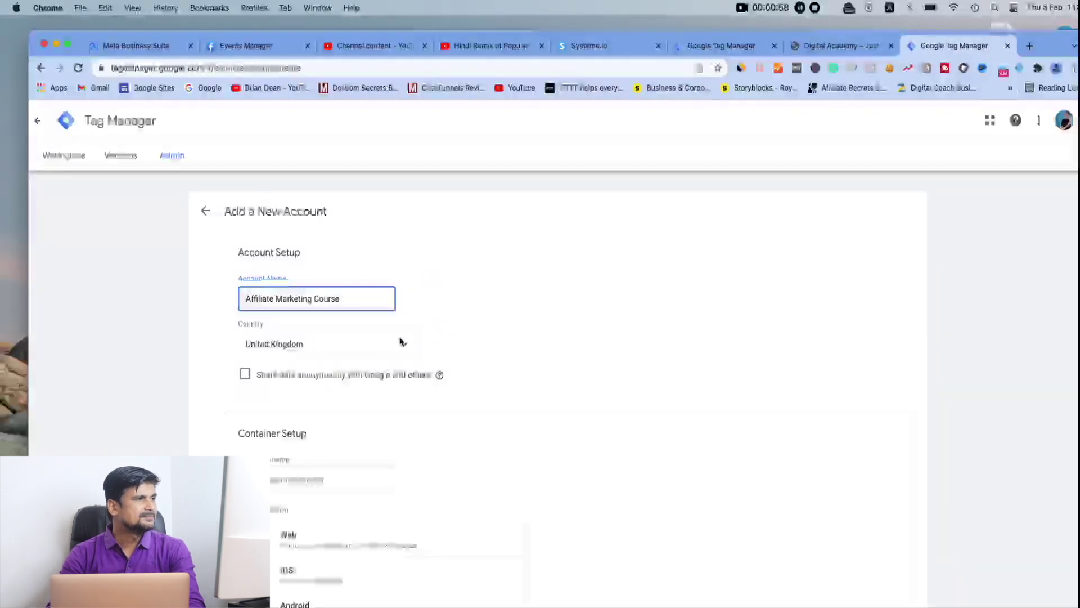
click(406, 345)
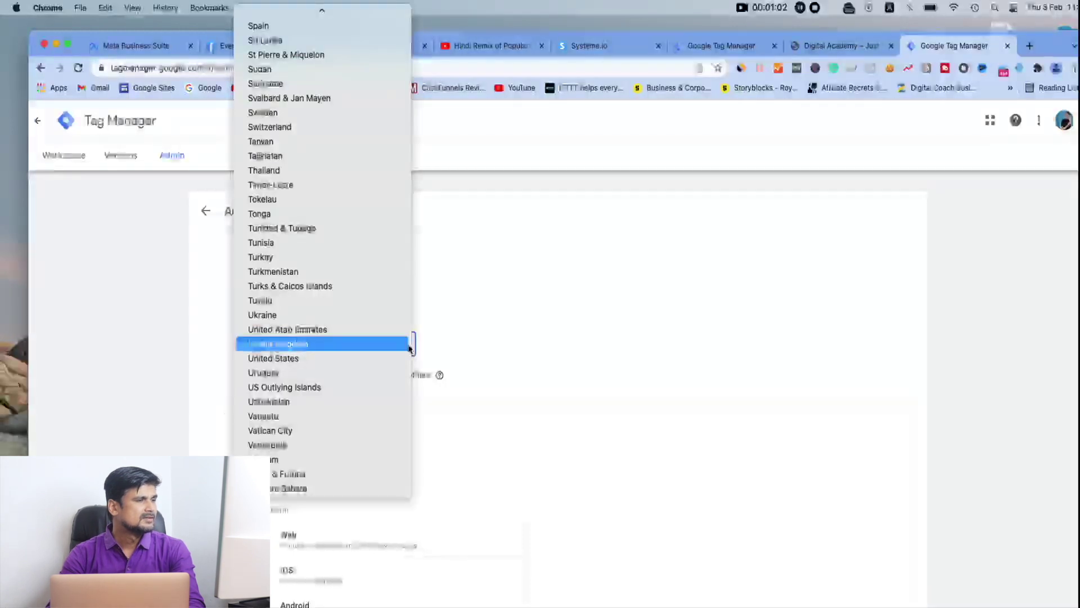
scroll(345, 330, up, 5)
scroll(356, 467, up, 20)
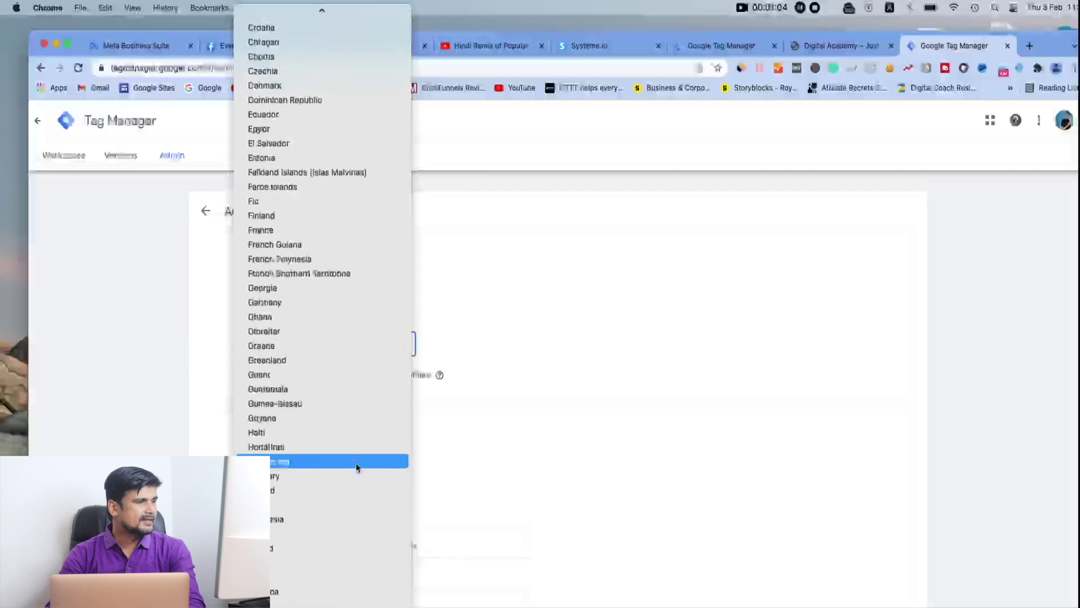
scroll(356, 467, down, 10)
scroll(356, 467, down, 10)
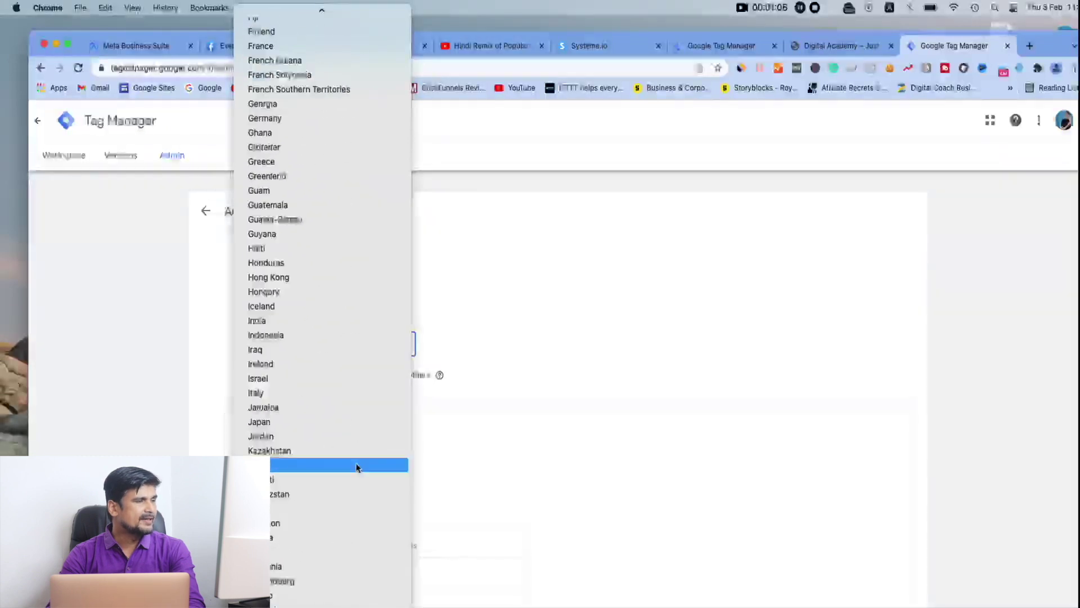
scroll(304, 419, up, 15)
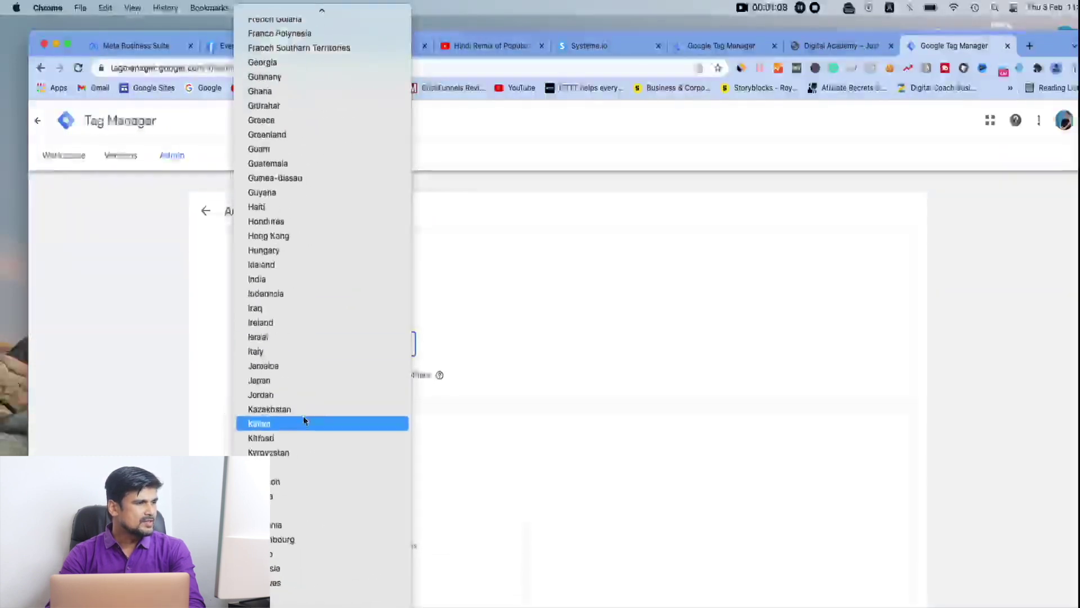
scroll(297, 450, down, 5)
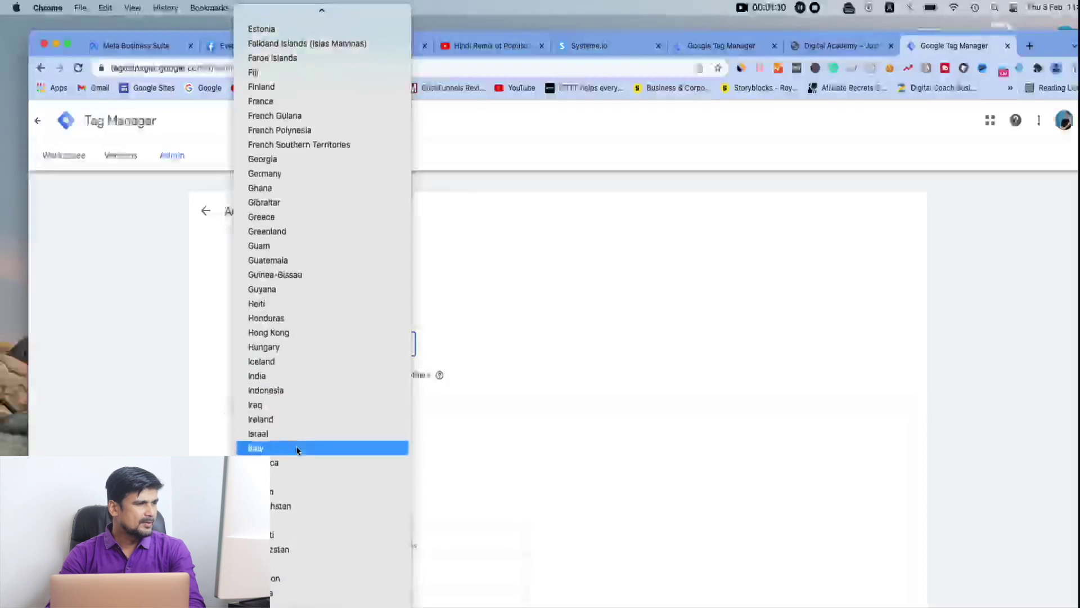
click(274, 352)
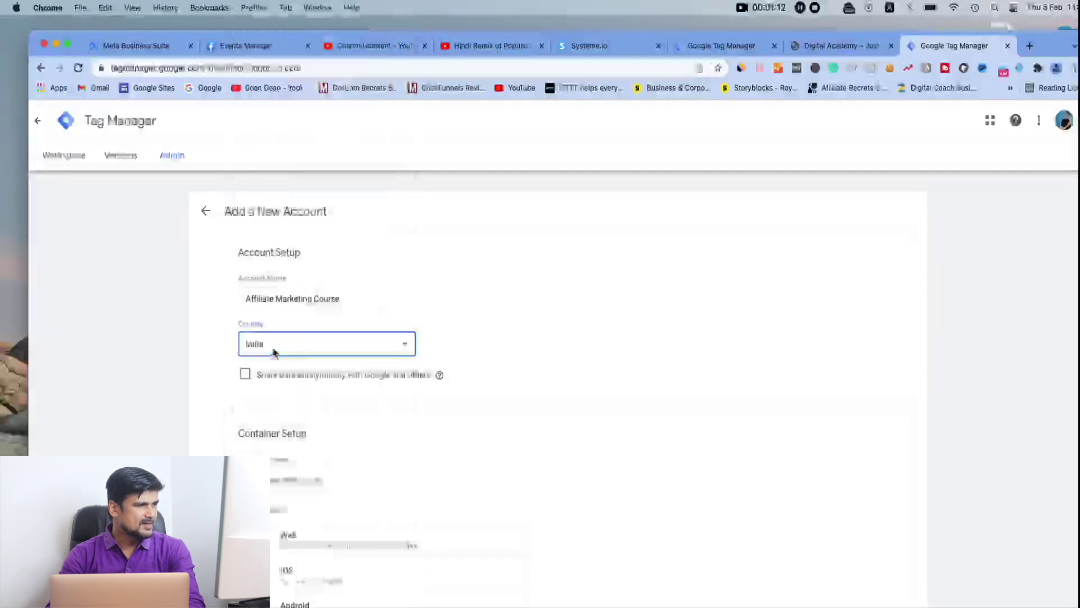
Name the container after the site's web address and choose Web as target platform
scroll(317, 474, down, 3)
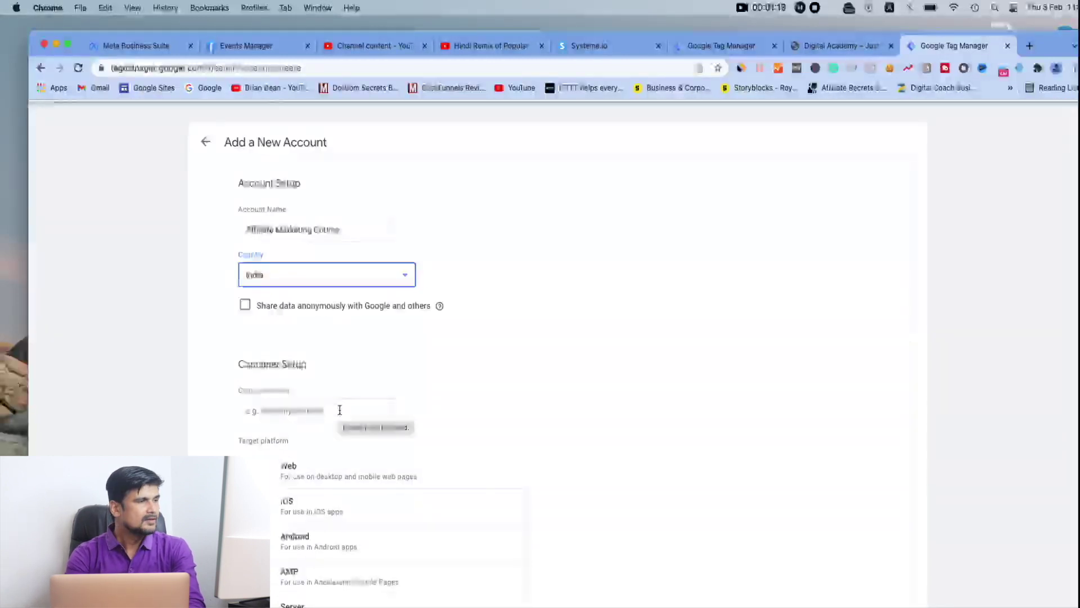
click(339, 410)
text(www.abcd)
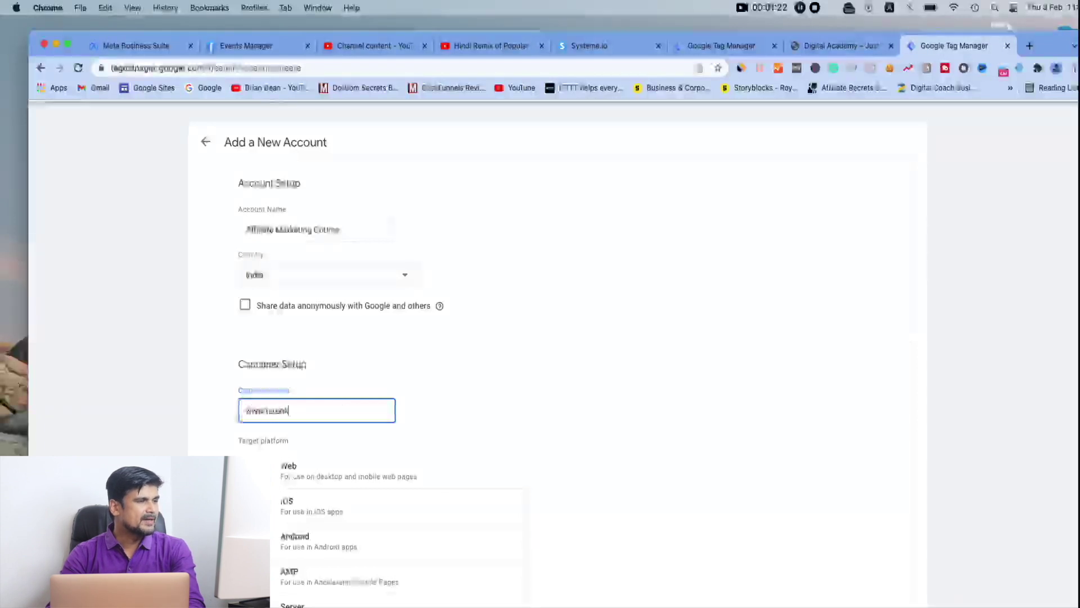
text(ano)
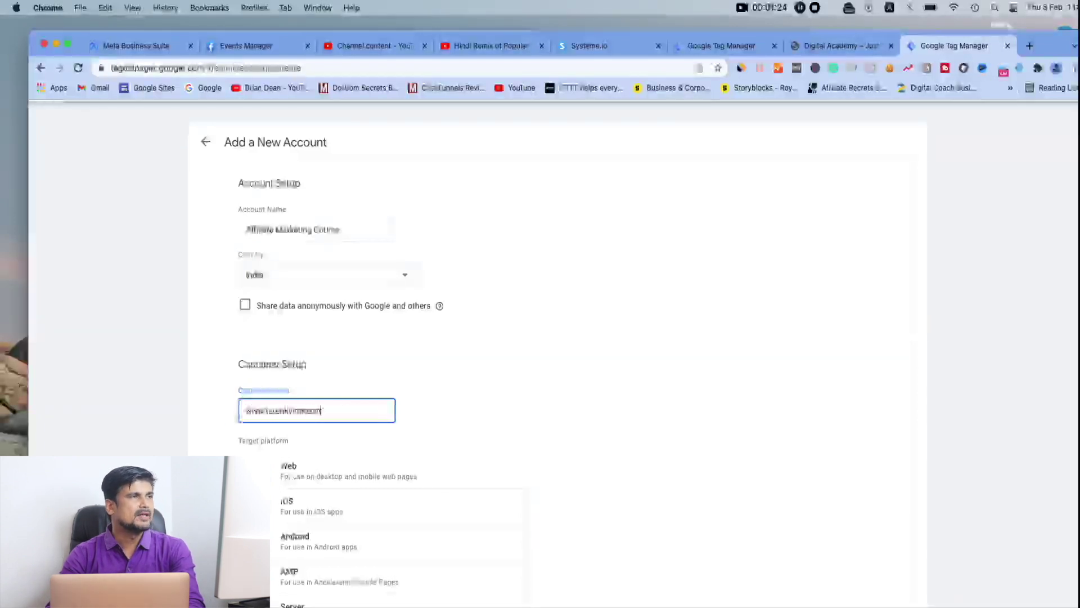
scroll(506, 427, down, 3)
click(345, 381)
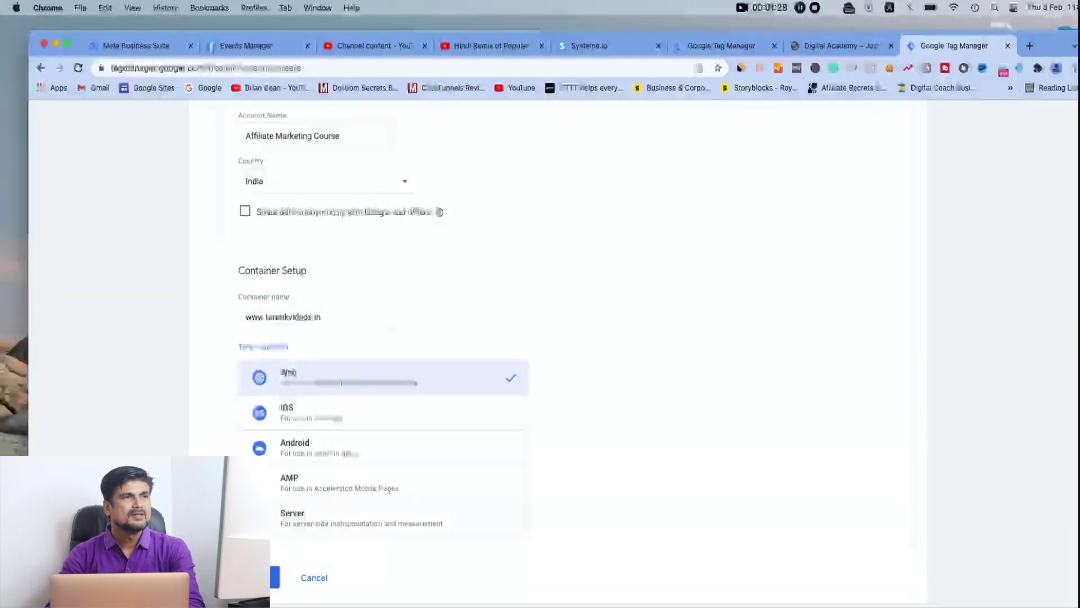
Create the account and container and accept the Tag Manager terms of service
click(273, 577)
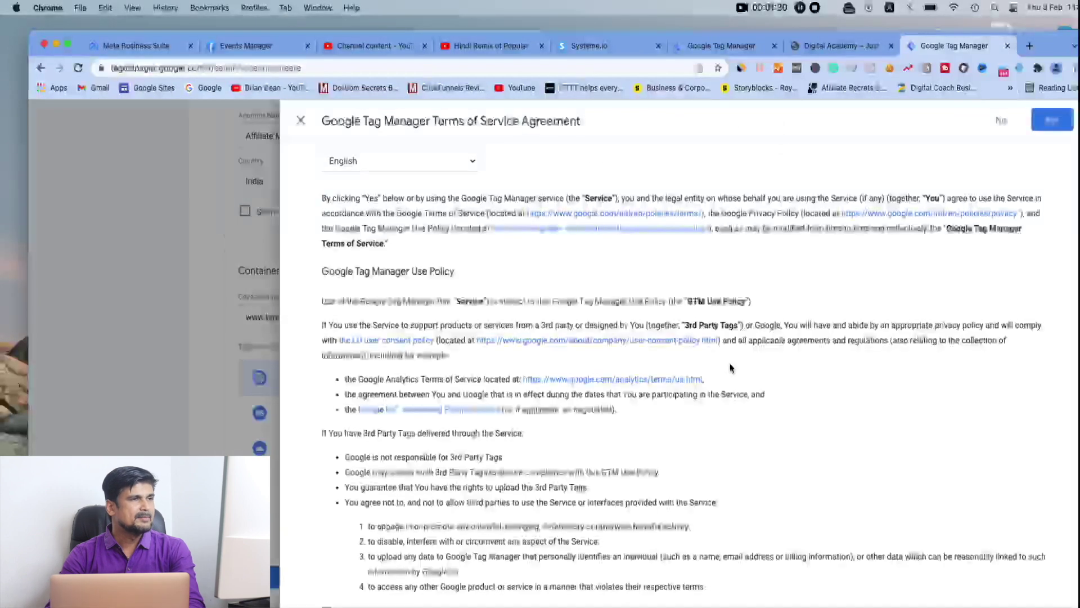
click(1050, 127)
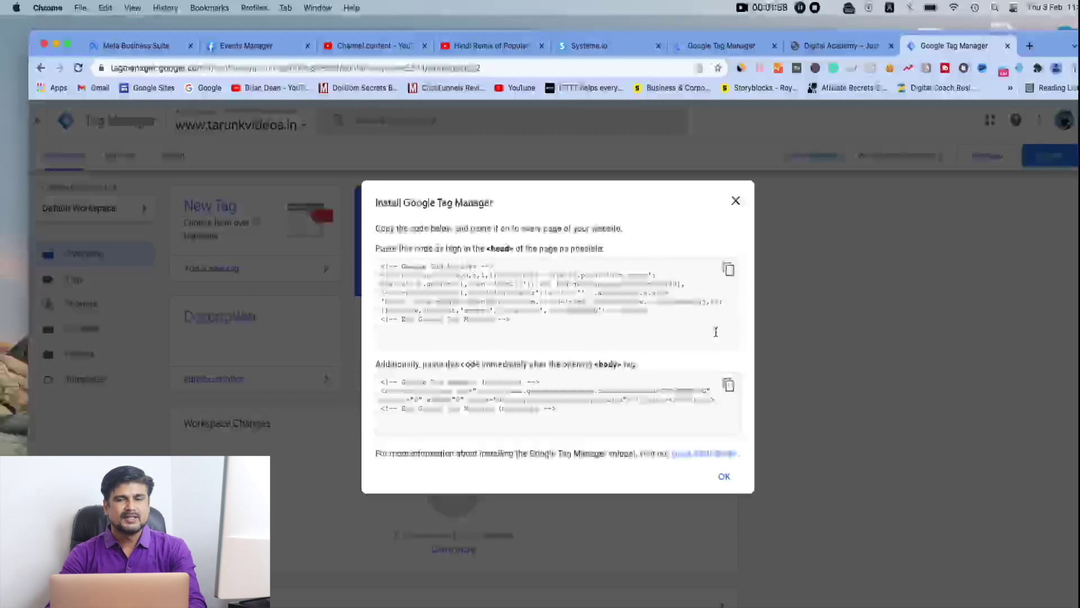
Copy the GTM head snippet and load the site's /wp-admin dashboard
click(684, 326)
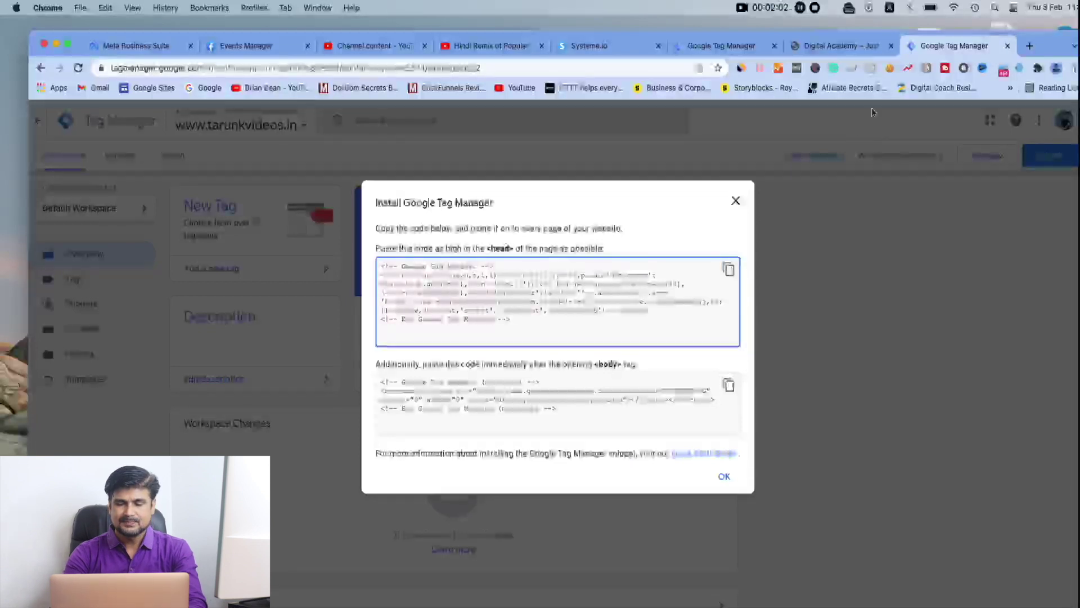
click(857, 47)
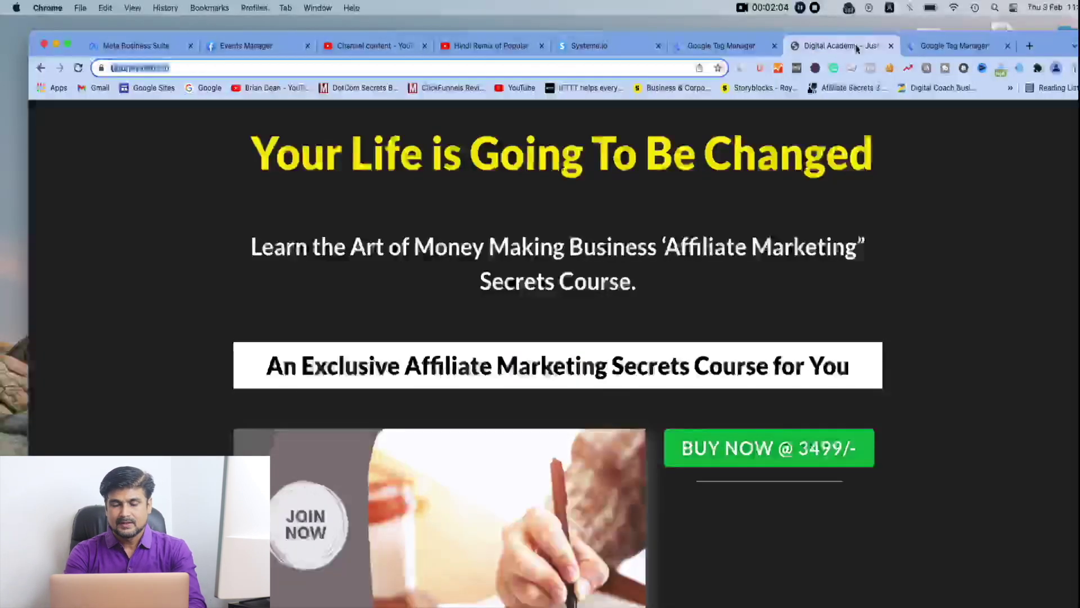
click(191, 66)
text(//)
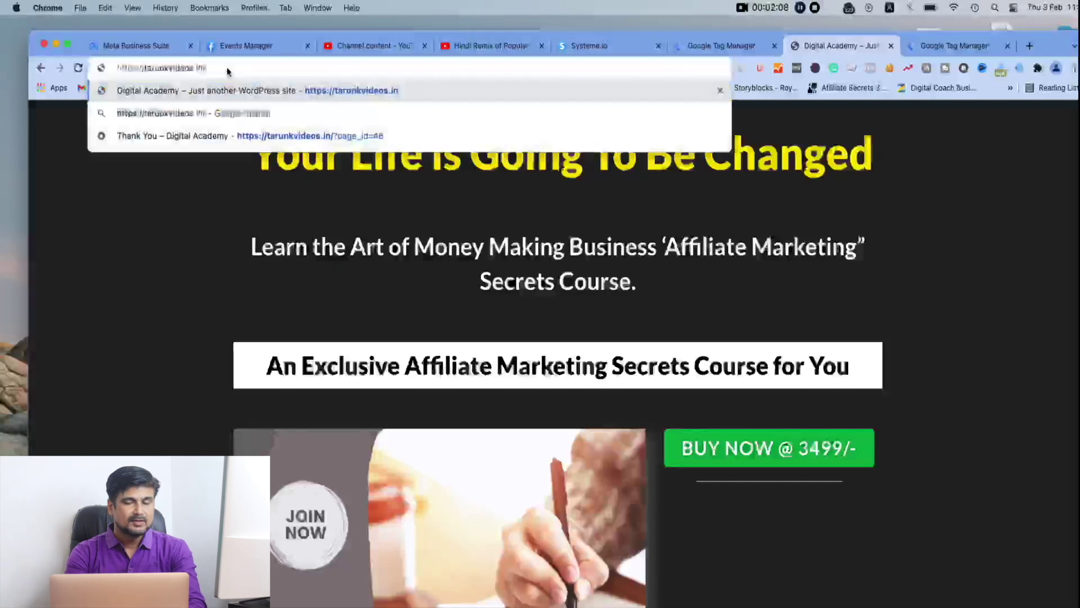
text(wp-admine/)
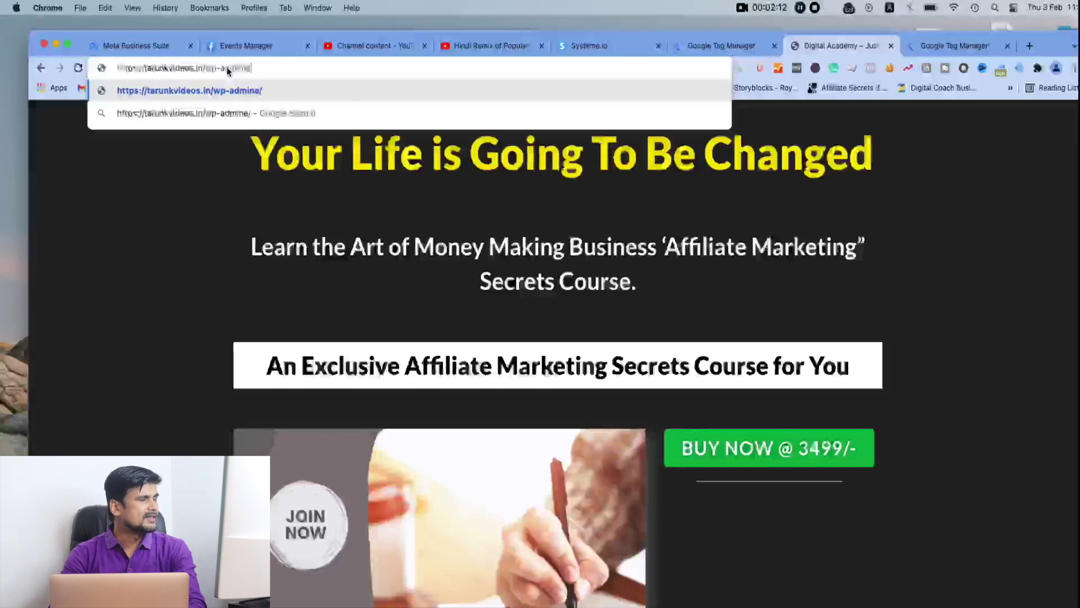
key(Return)
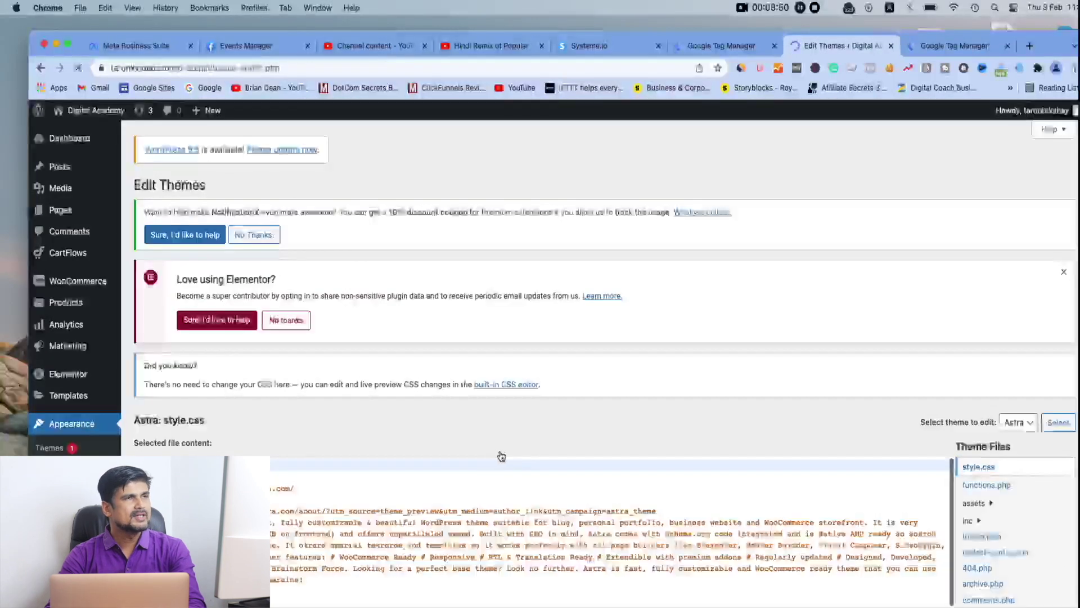
Review the Astra theme's header.php, then go back to the Tag Manager accounts list
scroll(501, 455, down, 3)
scroll(501, 456, down, 2)
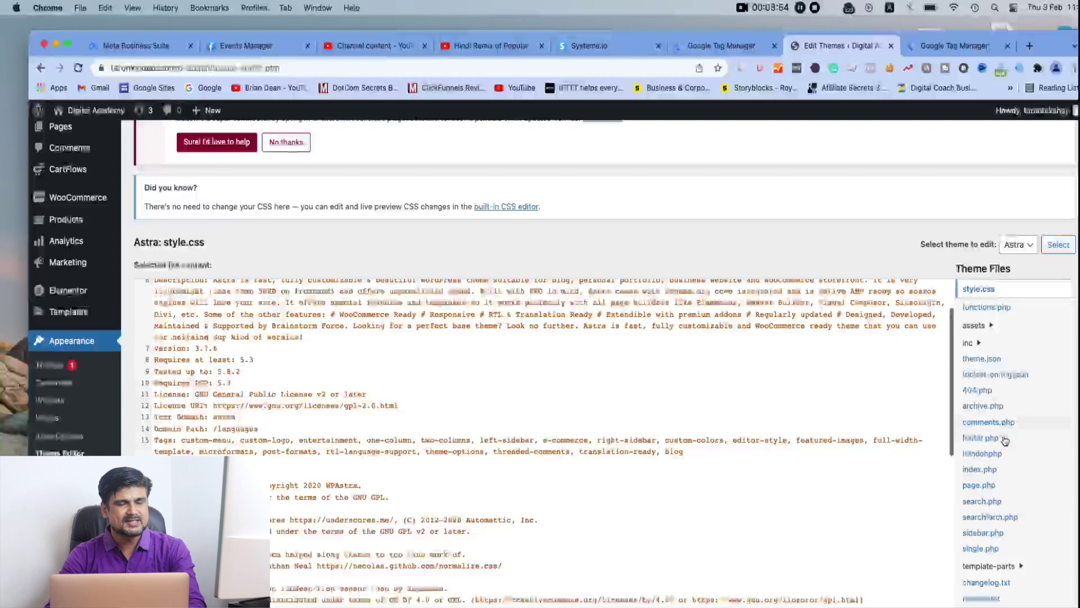
click(1000, 454)
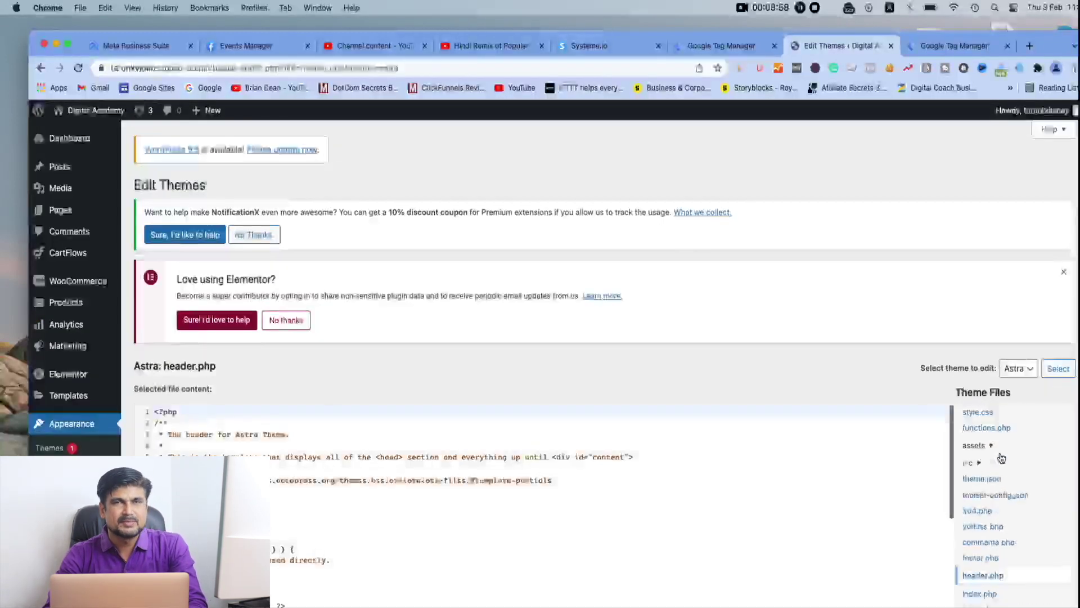
scroll(779, 521, down, 5)
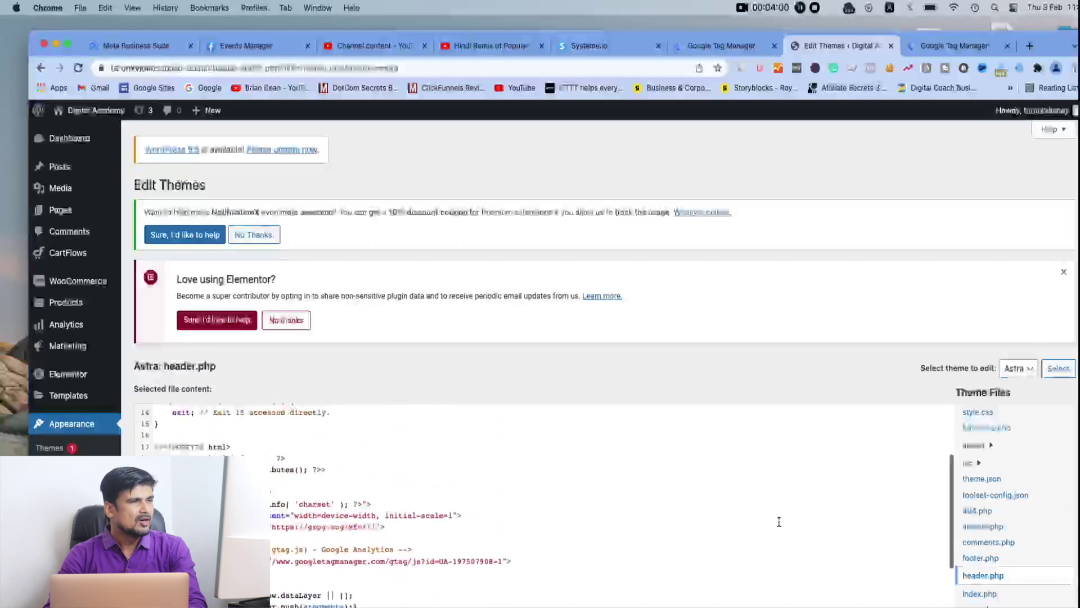
scroll(509, 457, up, 4)
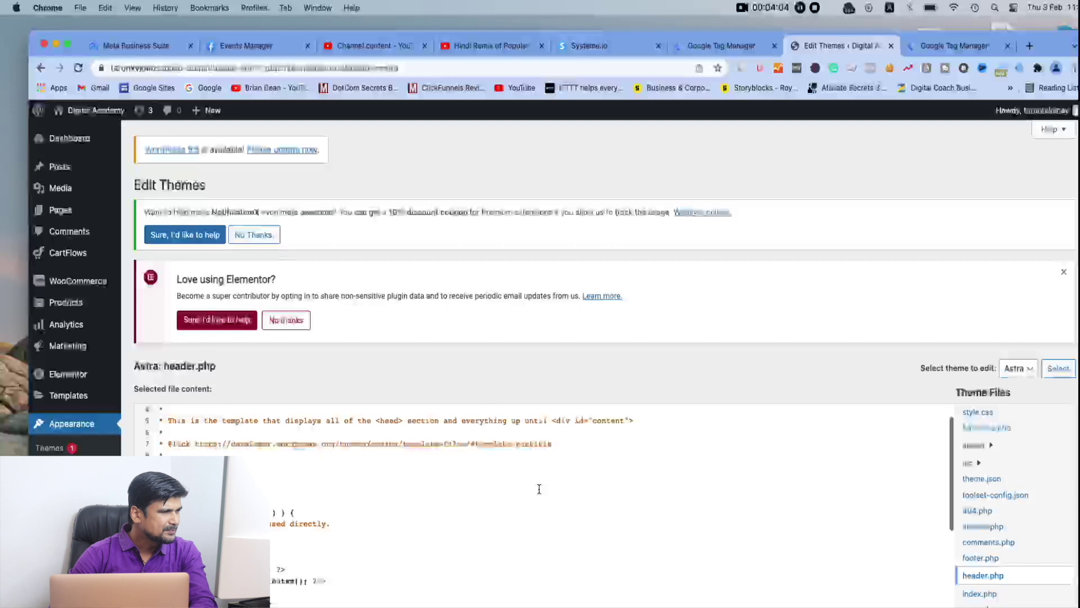
scroll(539, 489, down, 4)
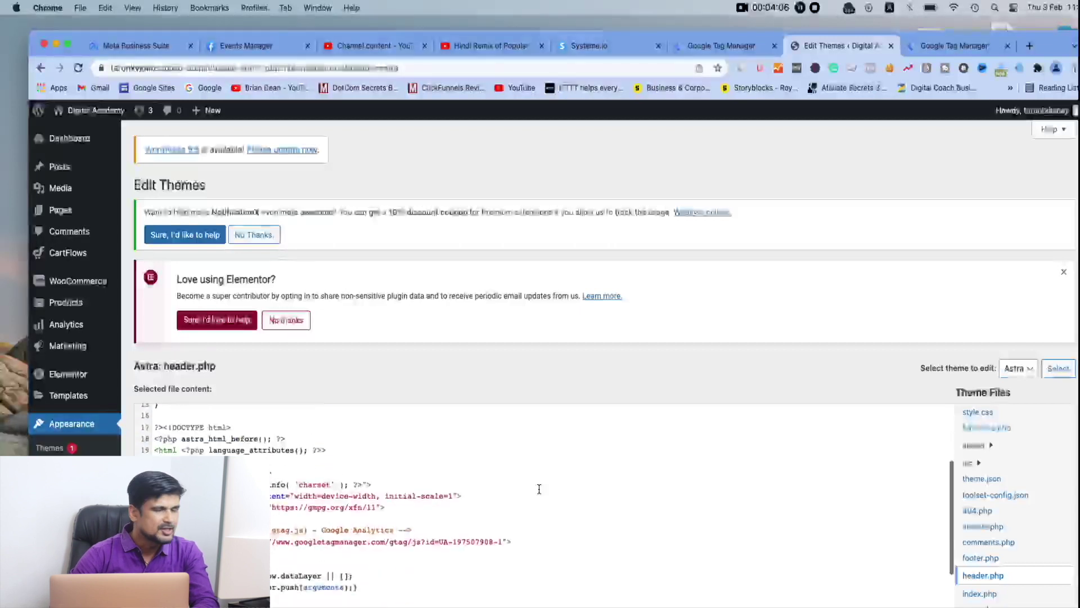
scroll(539, 489, up, 3)
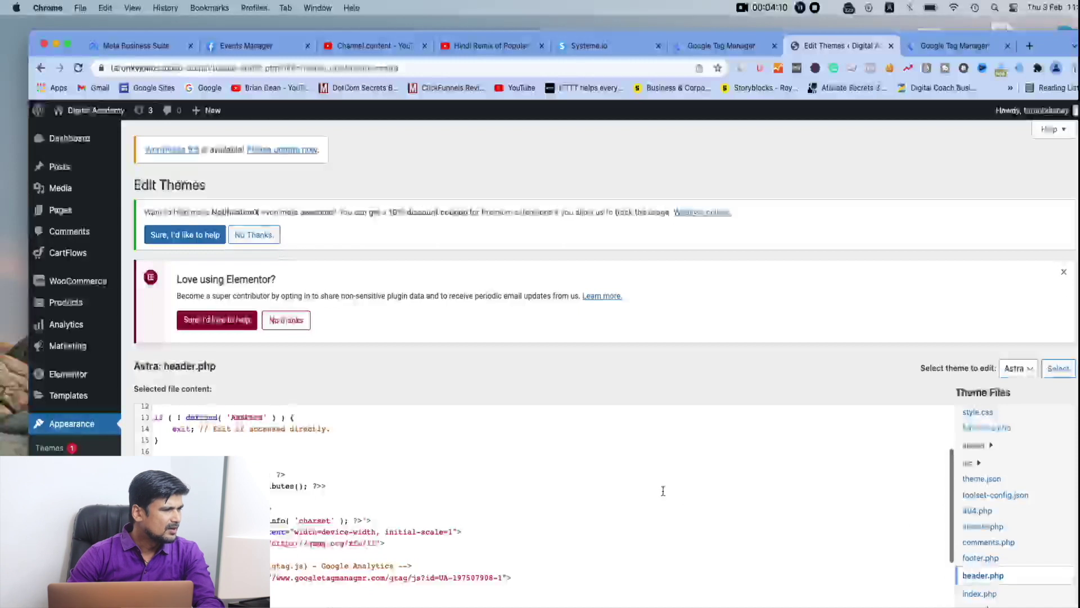
scroll(495, 488, up, 1)
scroll(415, 511, down, 3)
scroll(414, 512, down, 2)
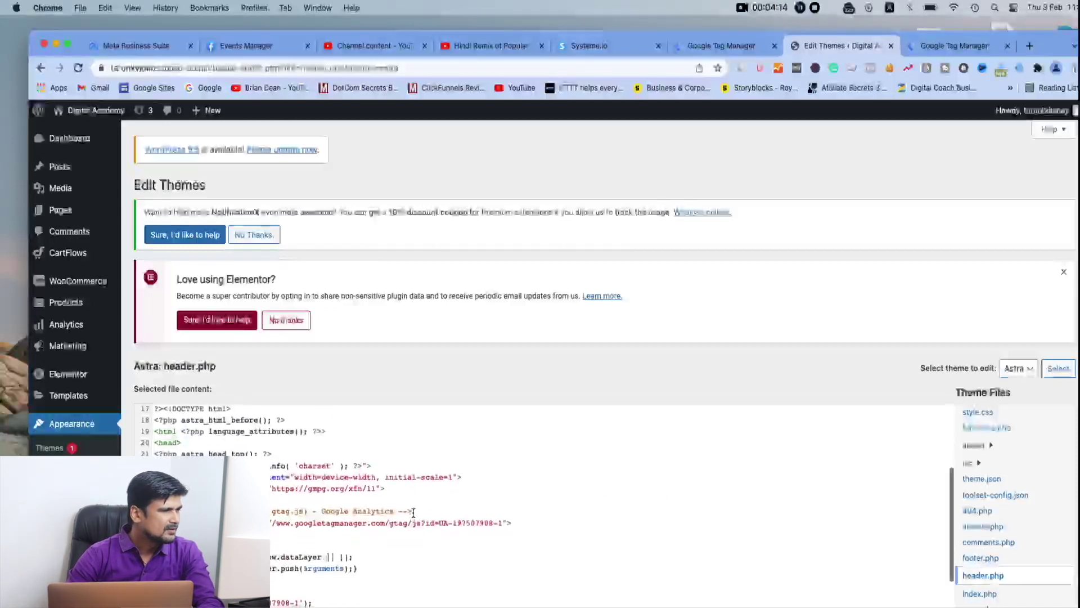
scroll(414, 512, down, 3)
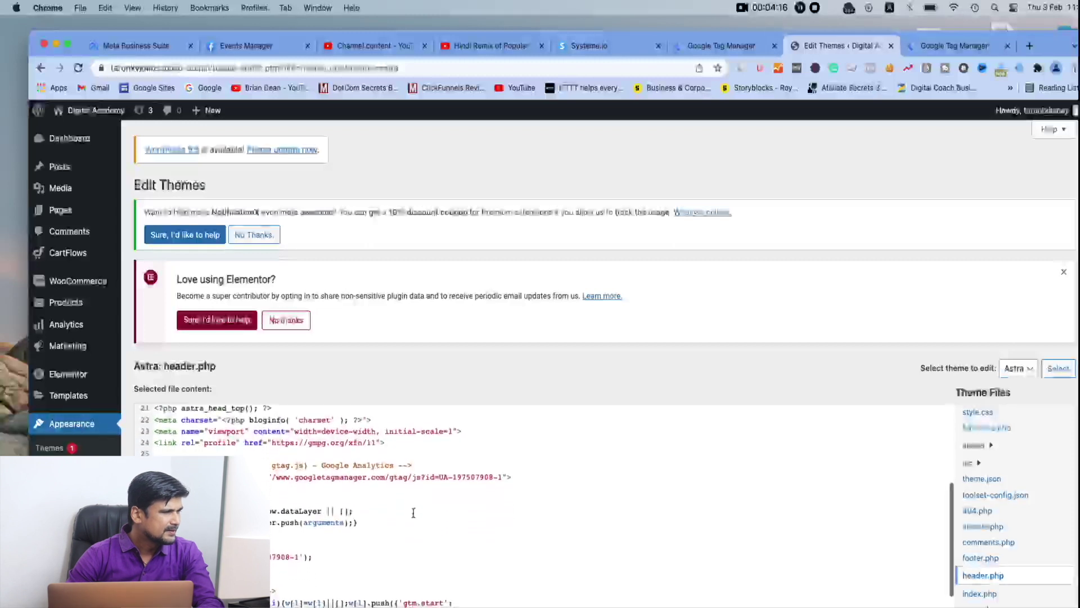
scroll(414, 512, down, 4)
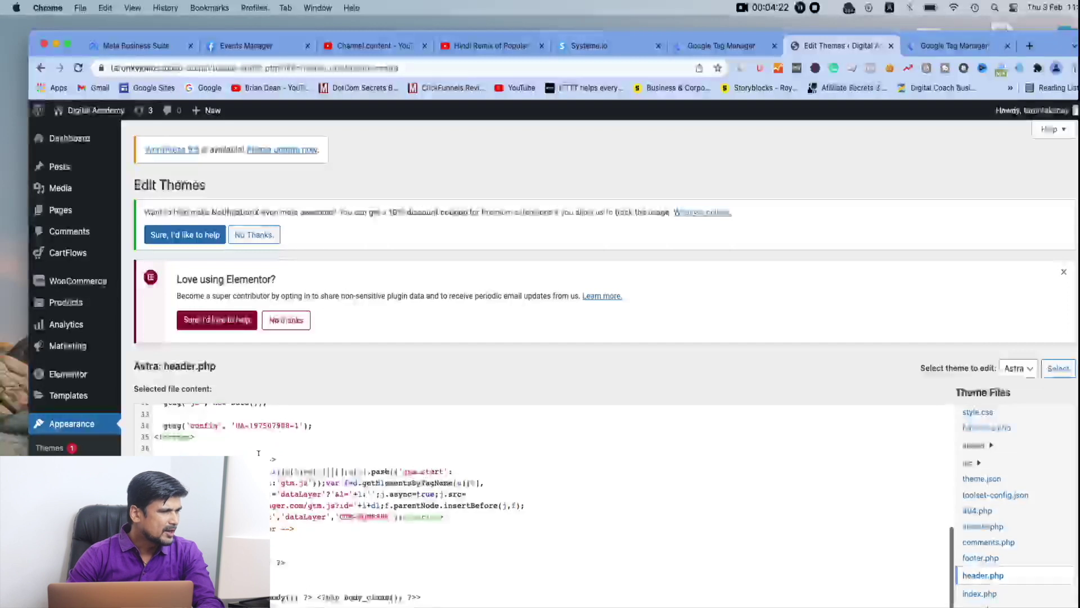
click(718, 46)
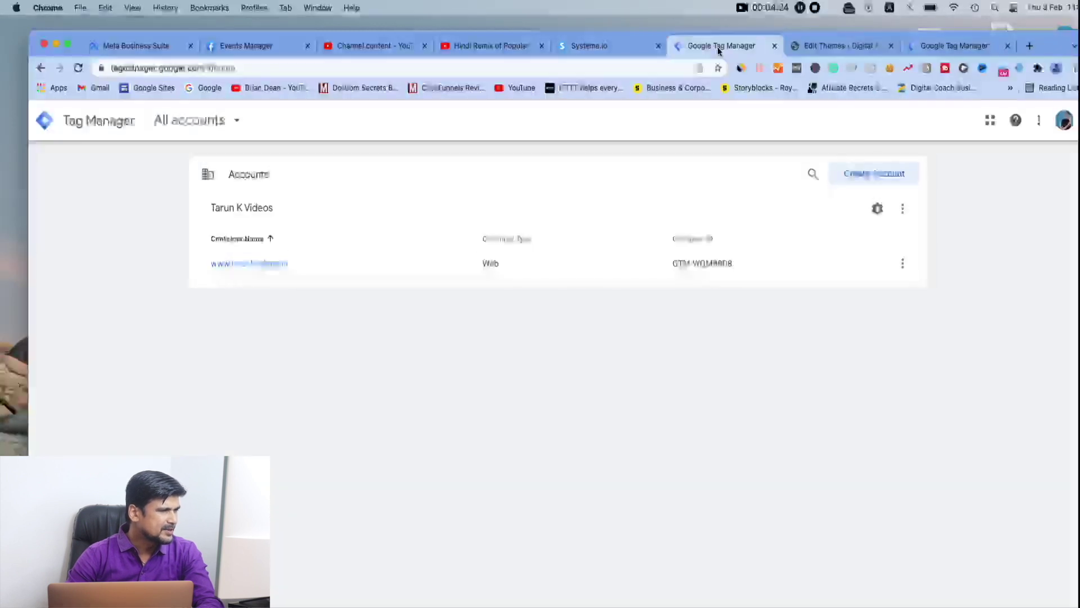
click(841, 46)
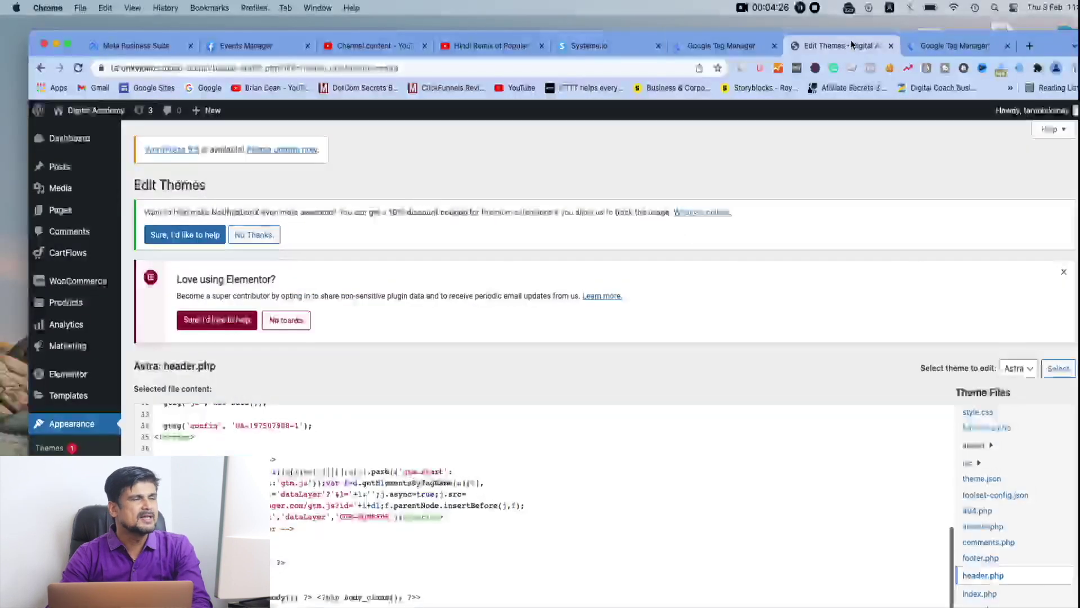
click(941, 46)
click(646, 270)
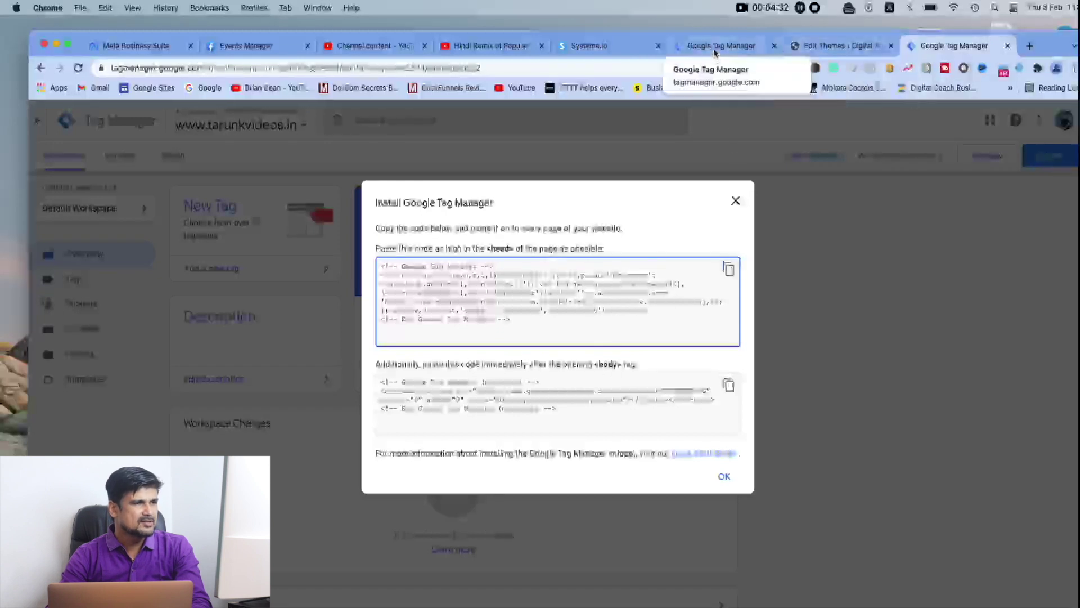
click(814, 47)
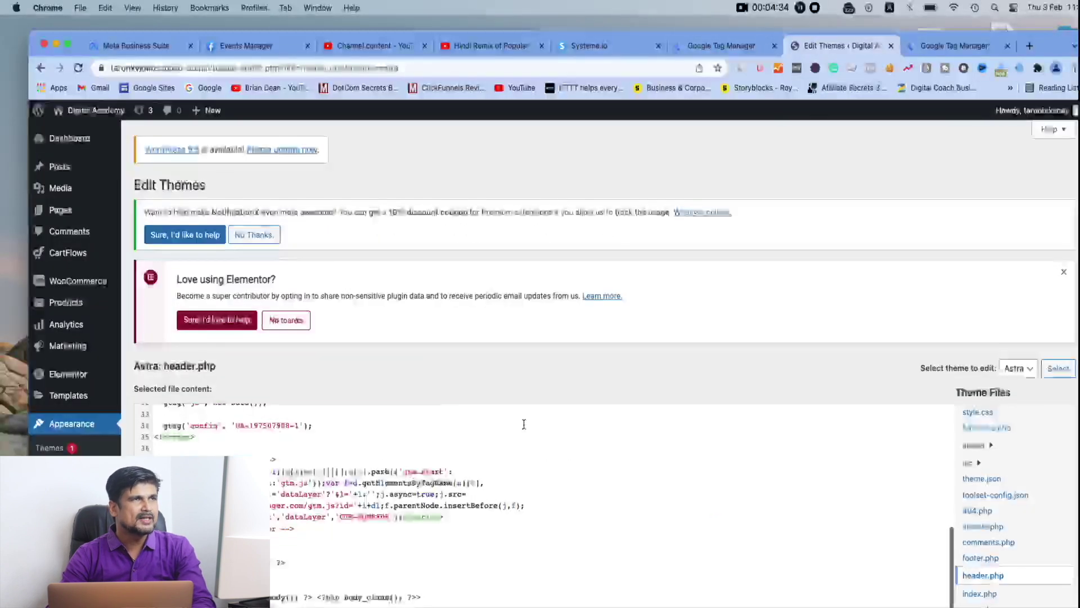
scroll(523, 422, down, 1)
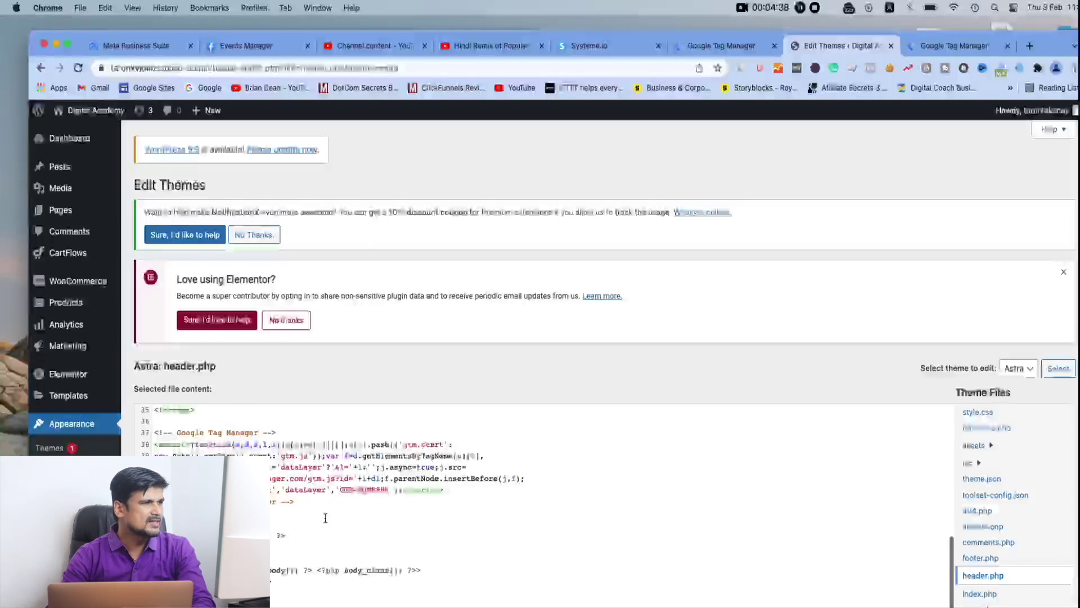
scroll(316, 517, down, 8)
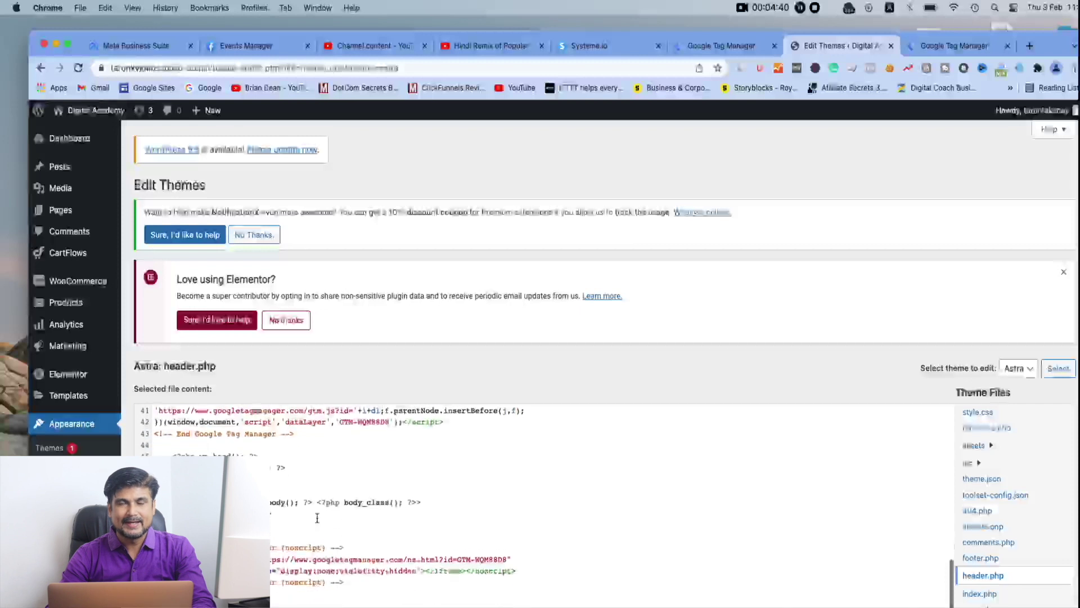
scroll(317, 517, down, 3)
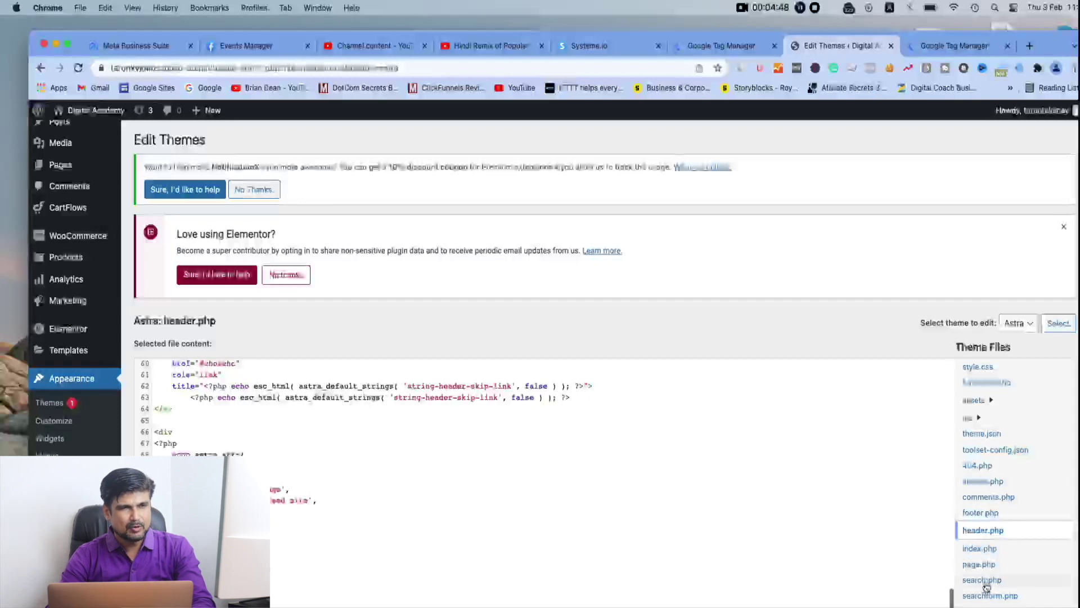
scroll(994, 529, down, 3)
scroll(994, 532, down, 2)
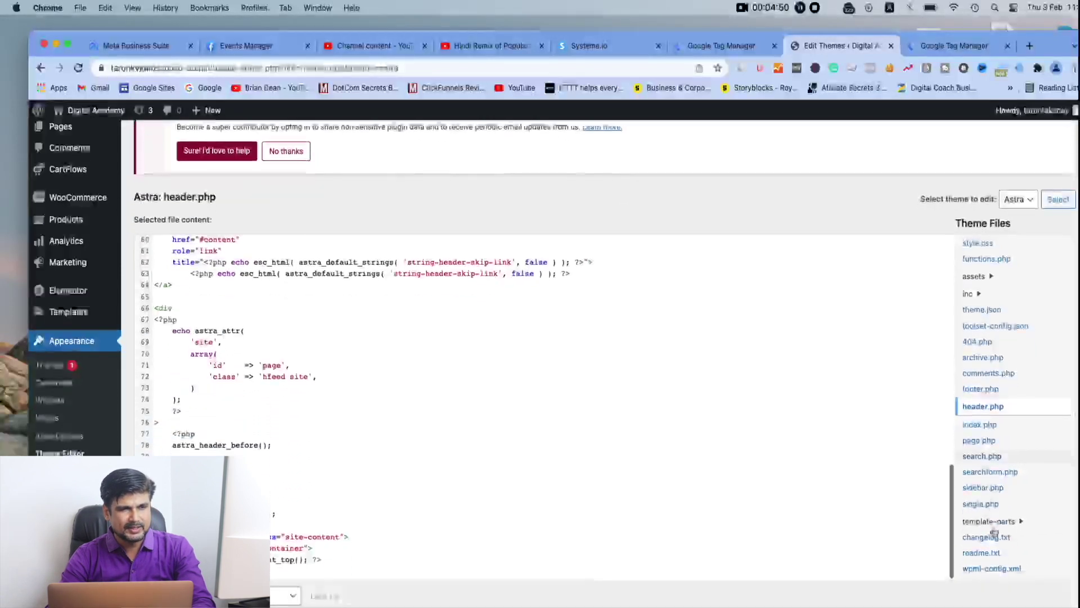
click(930, 48)
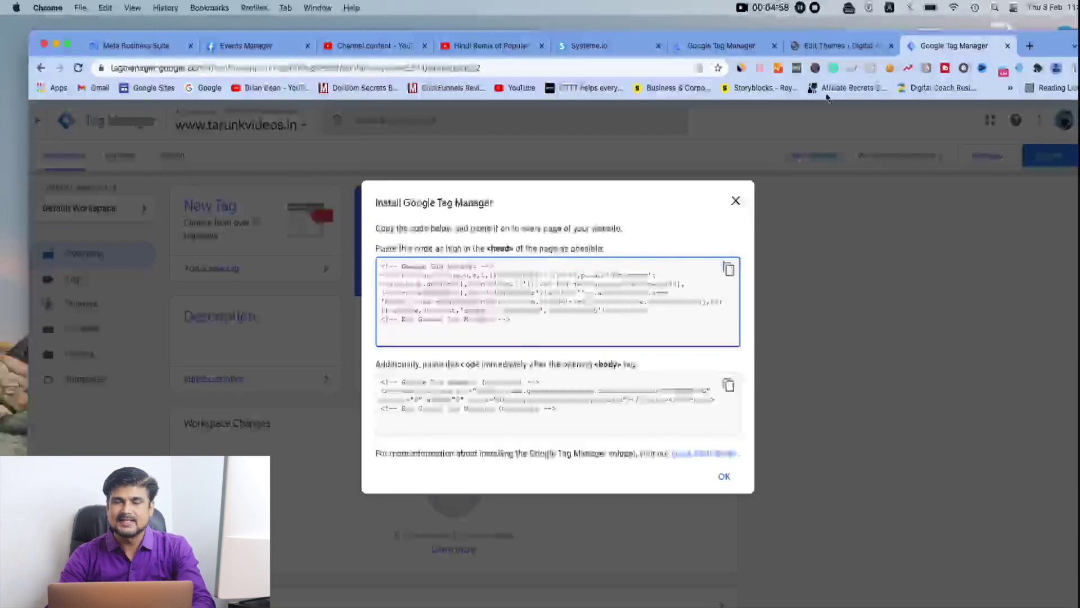
click(834, 47)
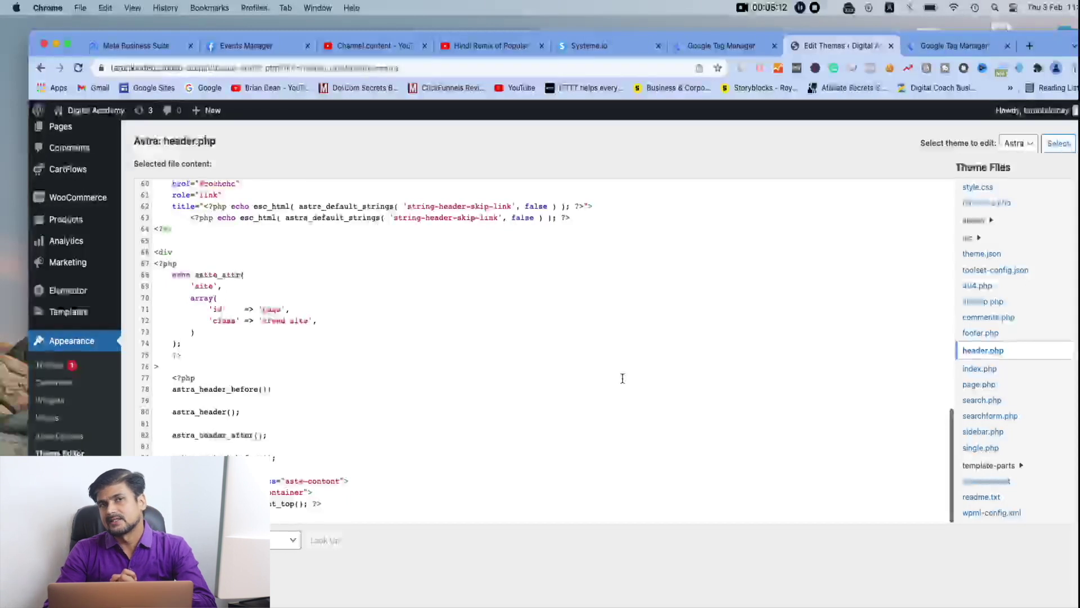
Look through the open tabs: Tag Manager, Systeme.io, YouTube, Events Manager, Meta Business Suite
click(733, 49)
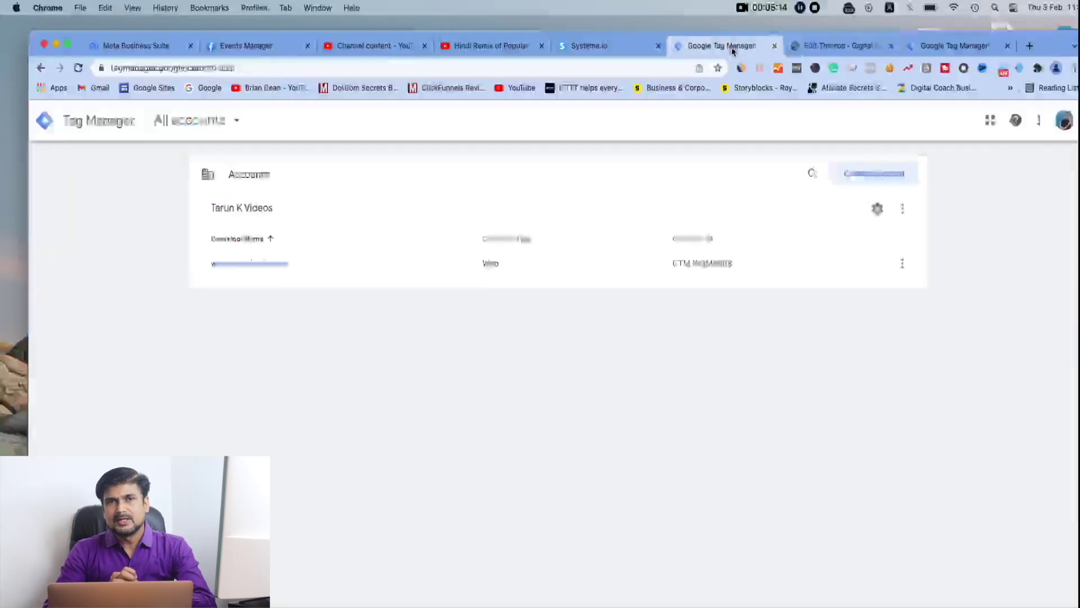
click(598, 50)
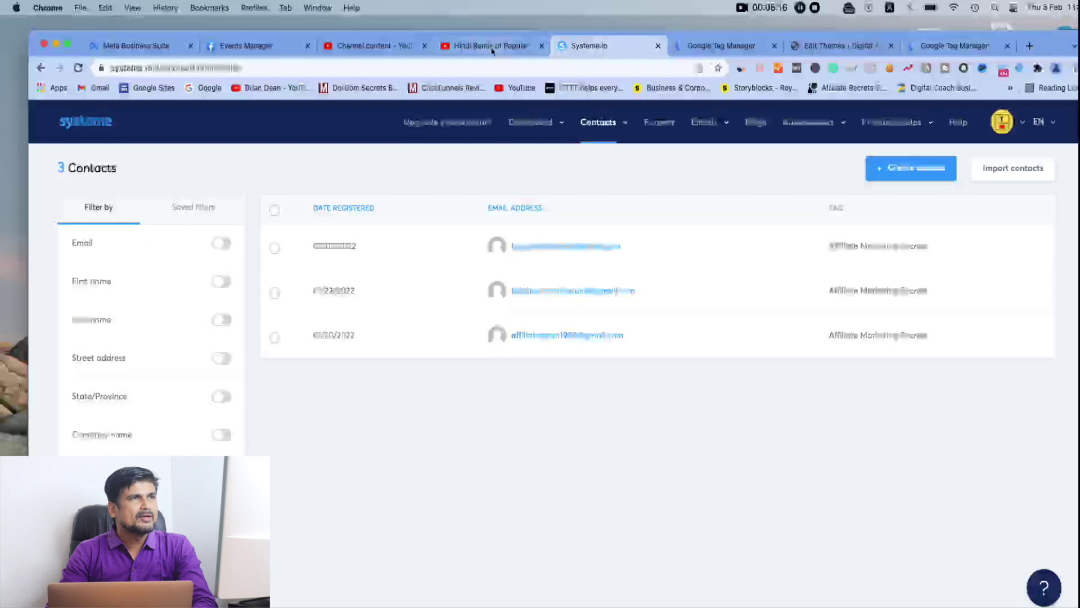
click(493, 48)
click(356, 50)
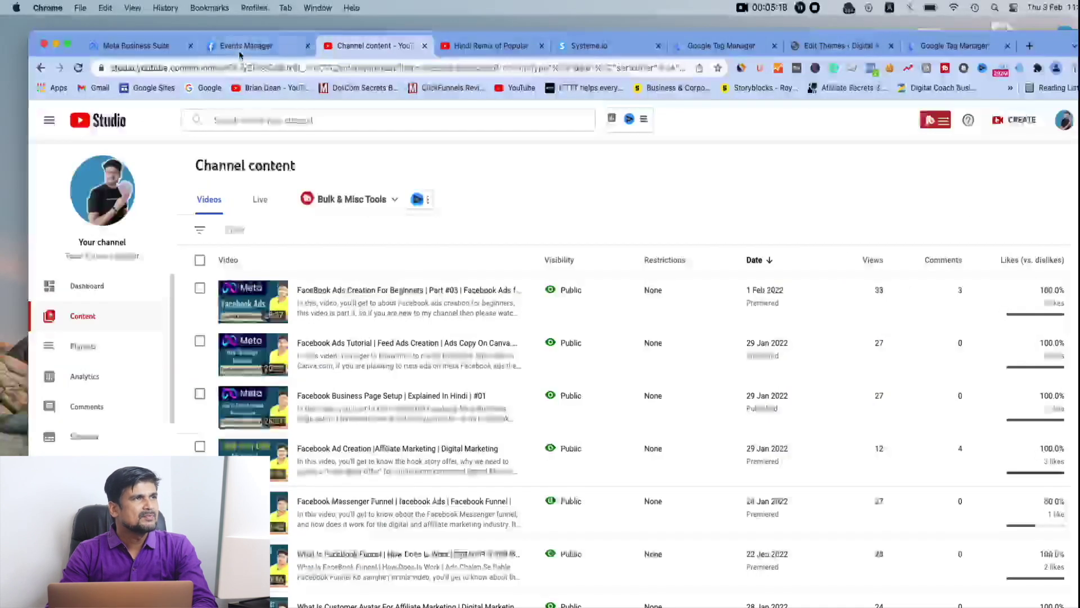
click(245, 47)
click(141, 46)
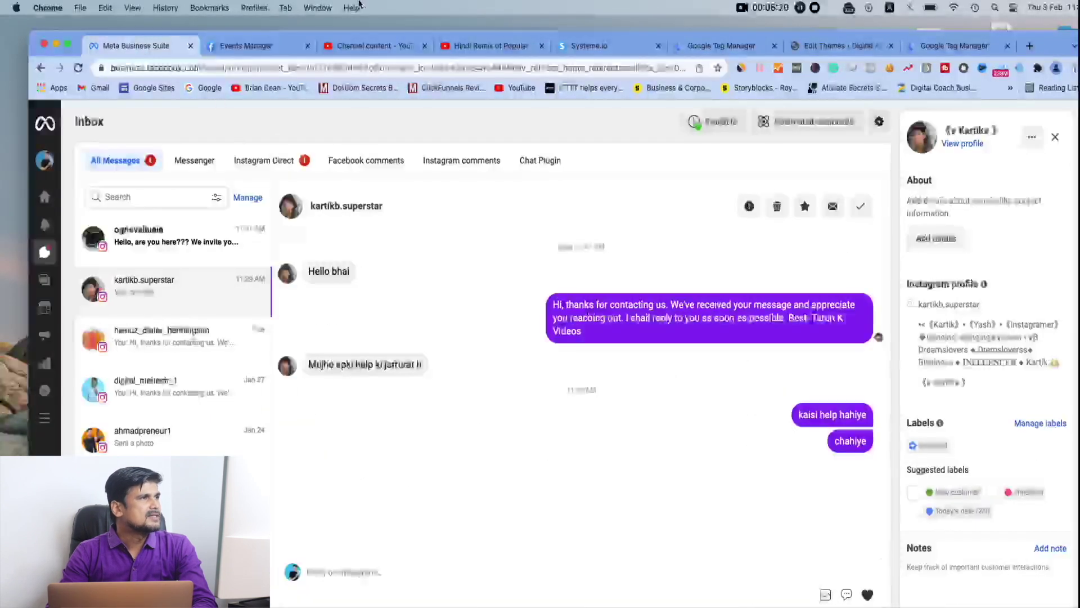
Search 'systeme io' in a new tab, open its login page, and enter the account e-mail
click(1029, 46)
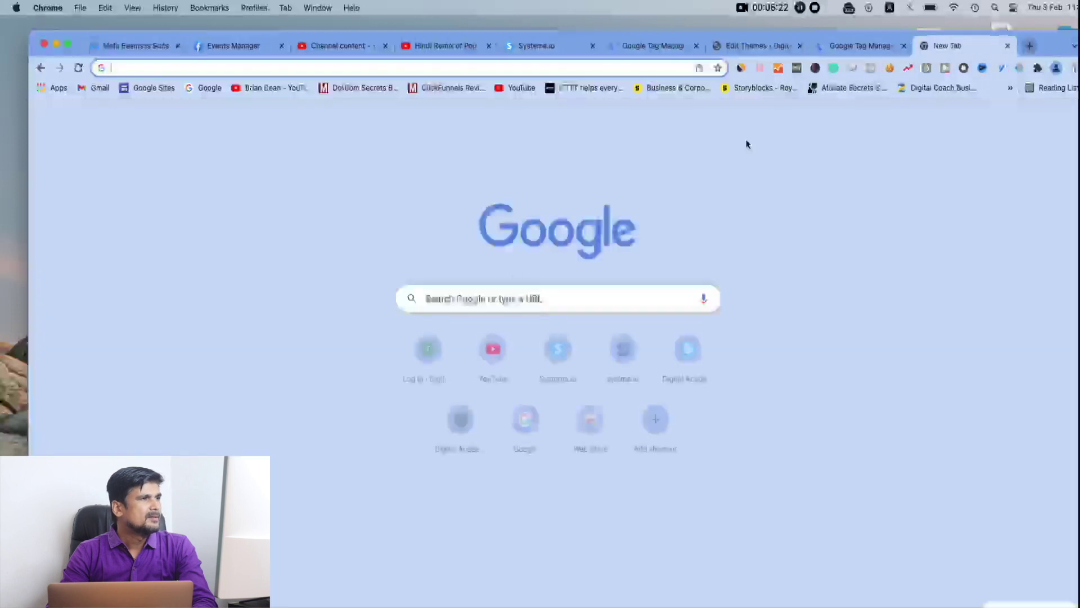
click(507, 298)
text(systeme)
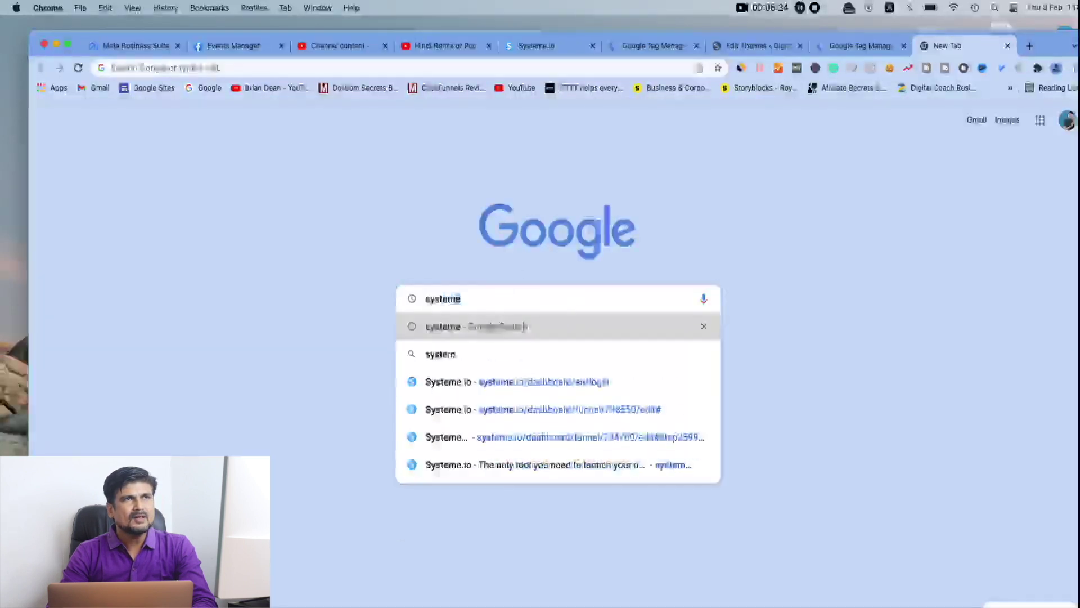
text( io)
key(Return)
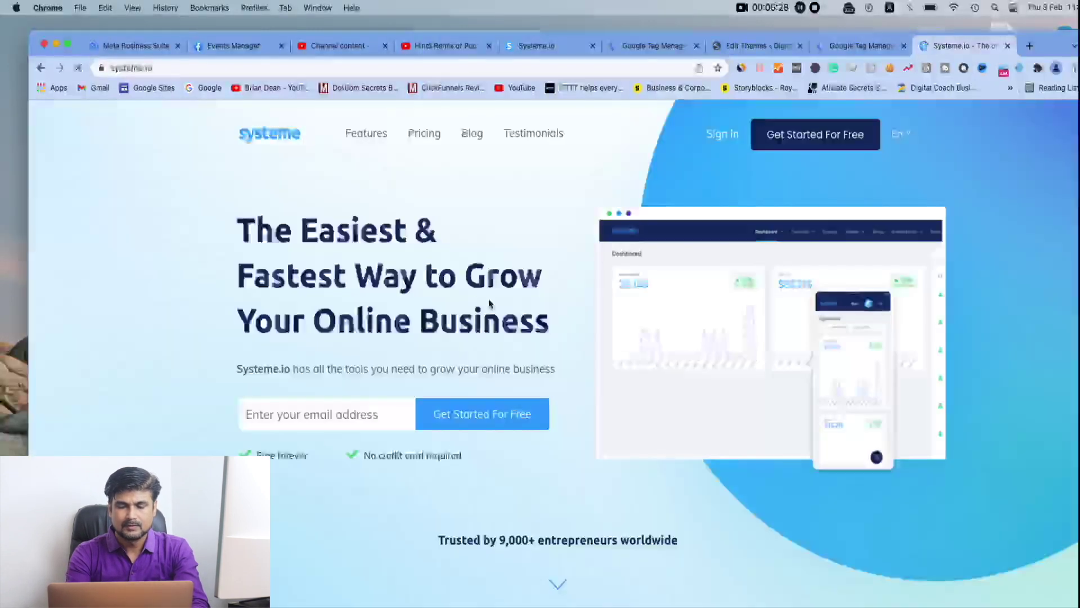
click(722, 134)
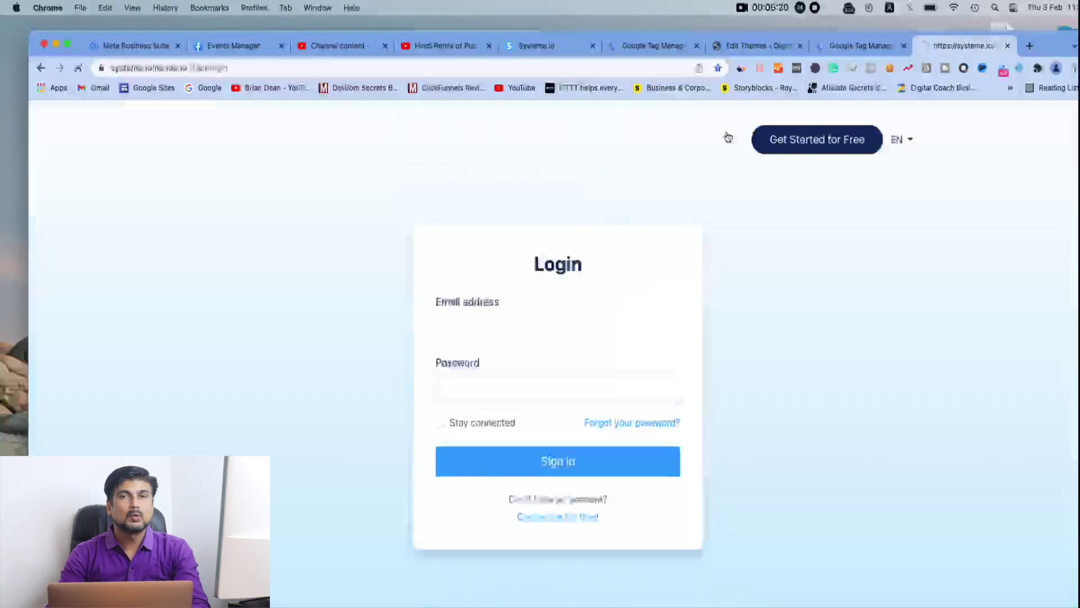
click(518, 329)
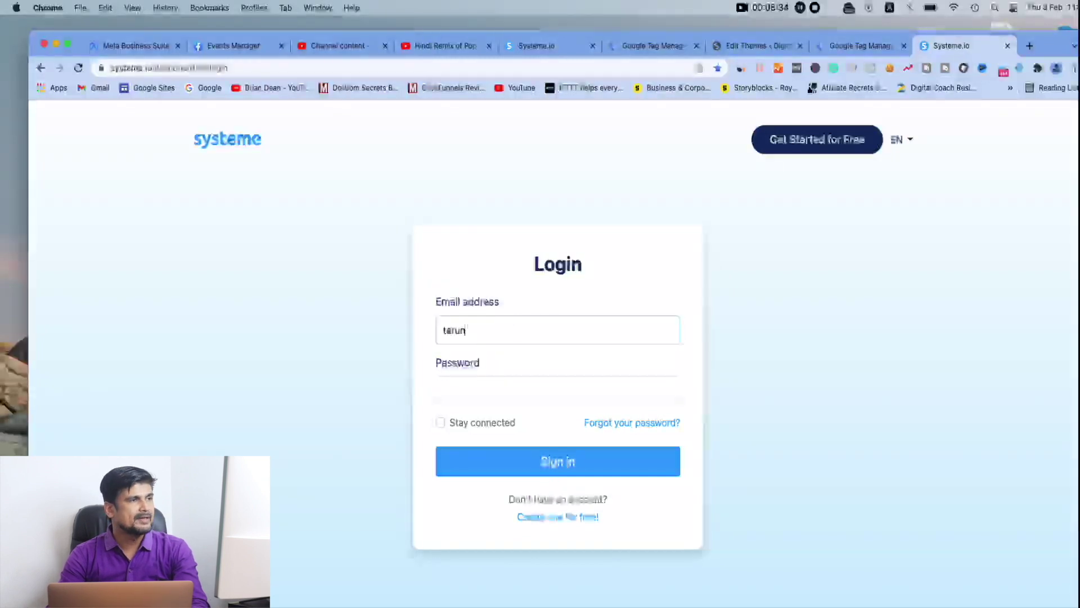
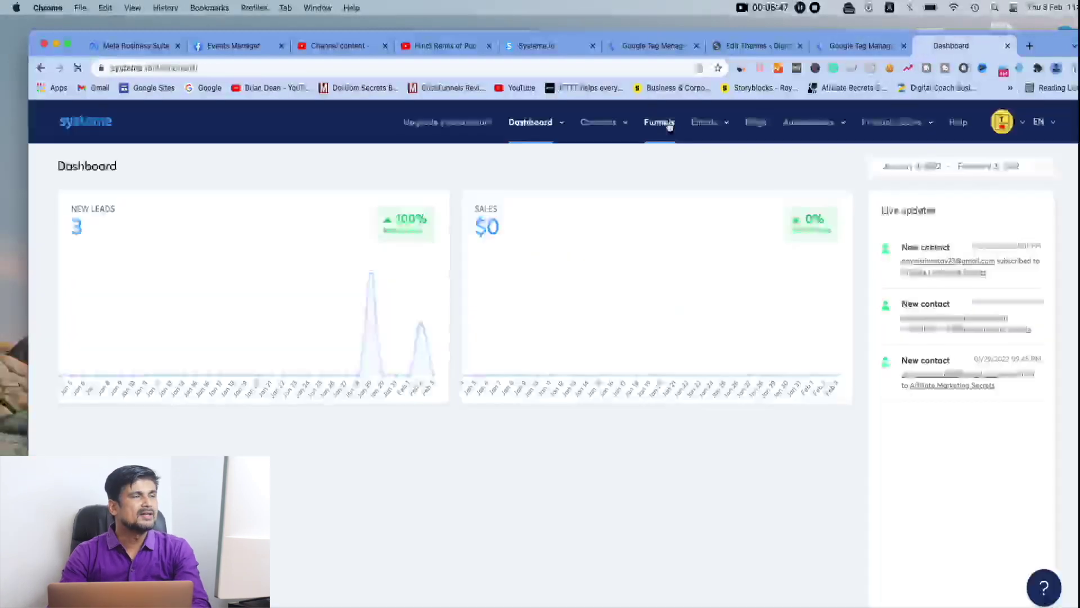
Open the Affiliate Marketing Secrets squeeze page in the editor and scroll down its page settings
click(662, 122)
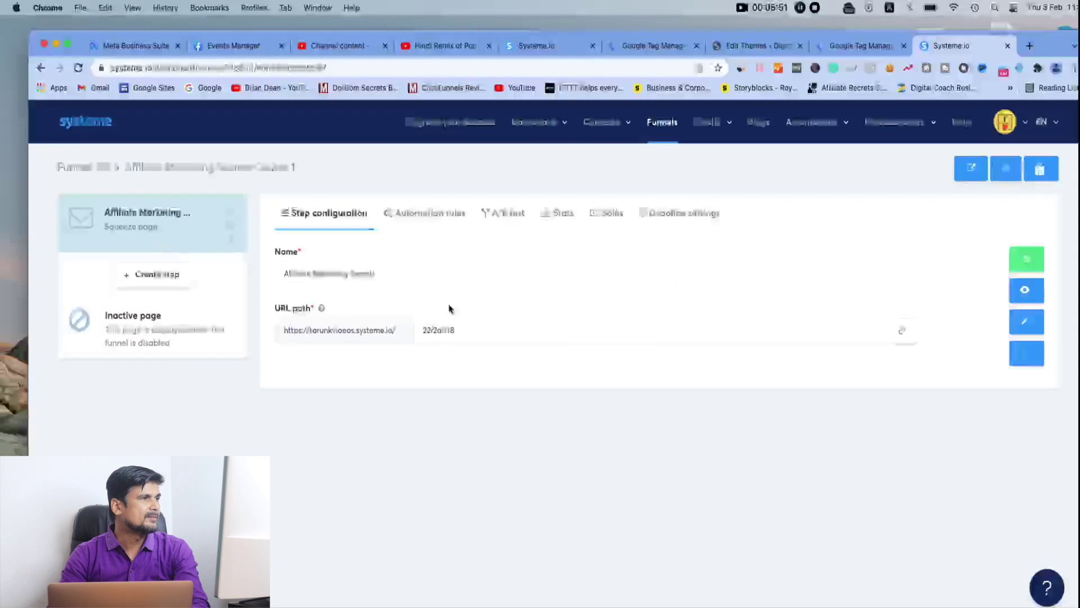
click(1025, 326)
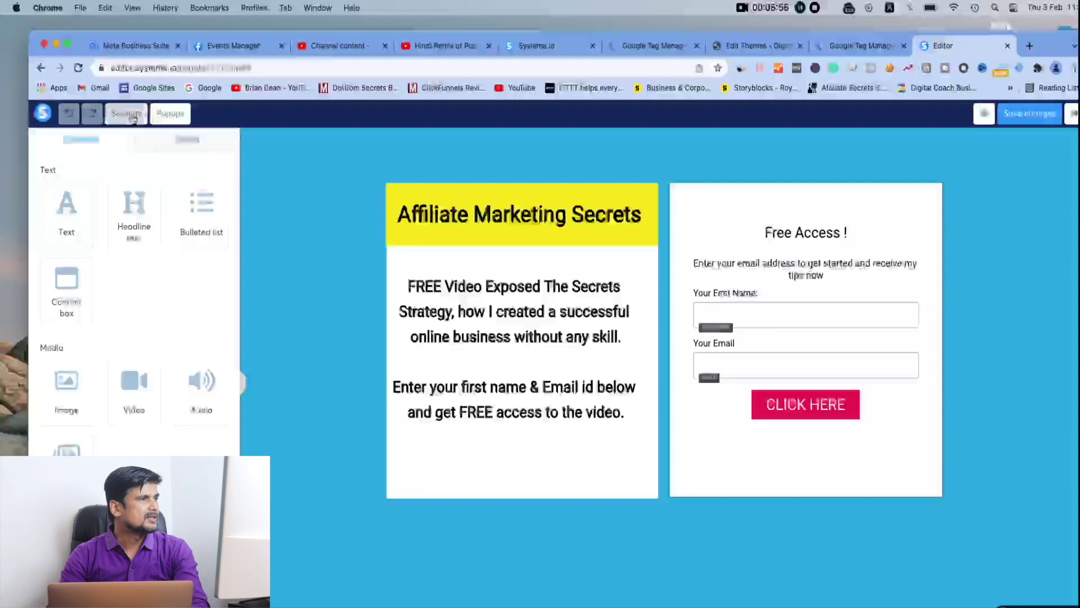
click(127, 114)
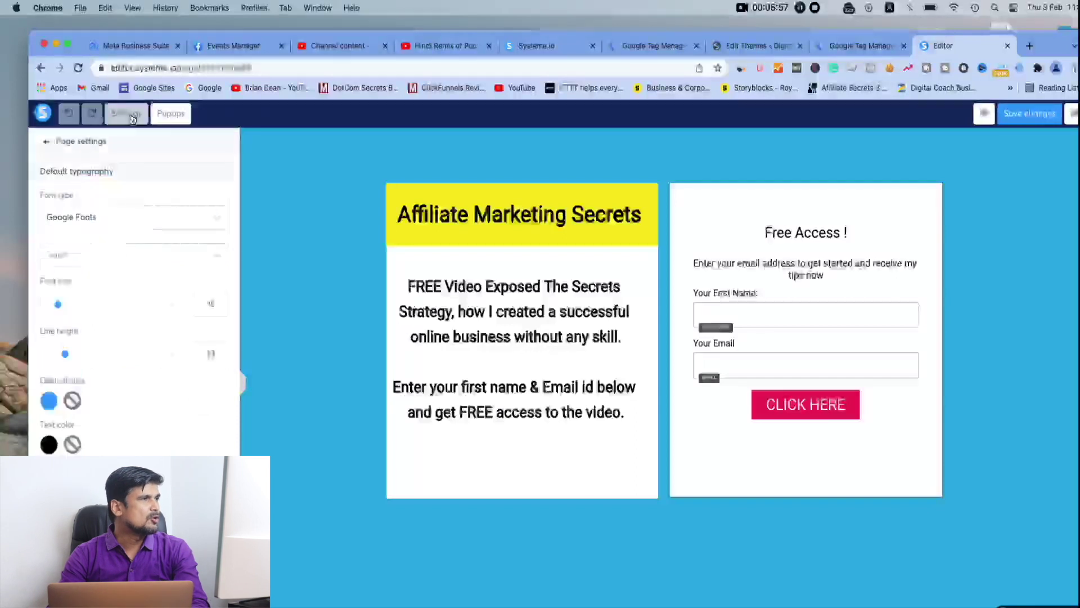
scroll(147, 427, down, 5)
scroll(148, 431, down, 10)
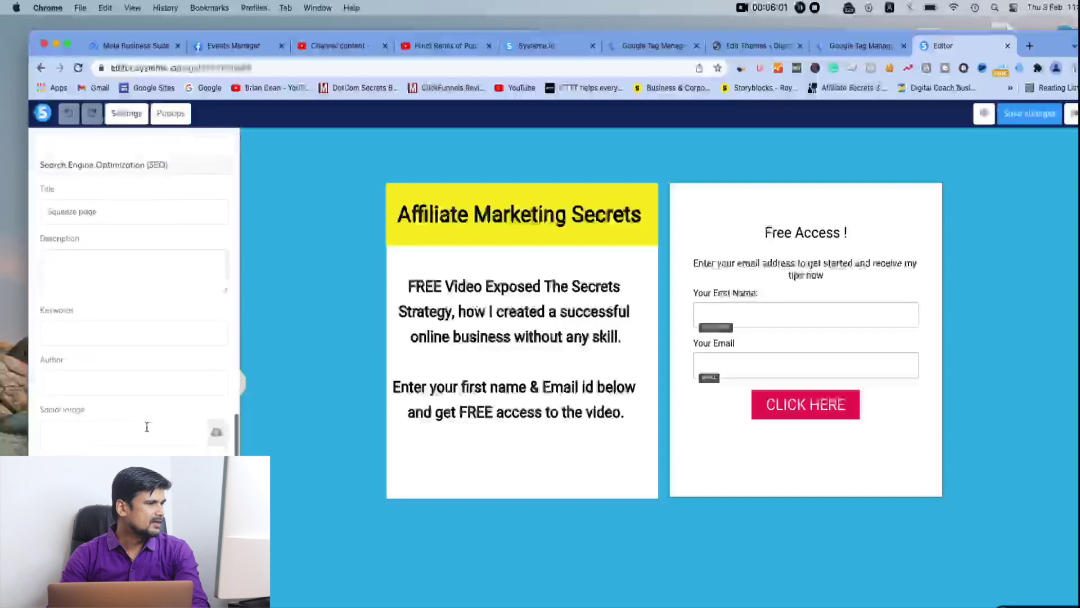
scroll(147, 429, down, 2)
Paste the Tag Manager head snippet into the squeeze page's header code and save it
click(134, 473)
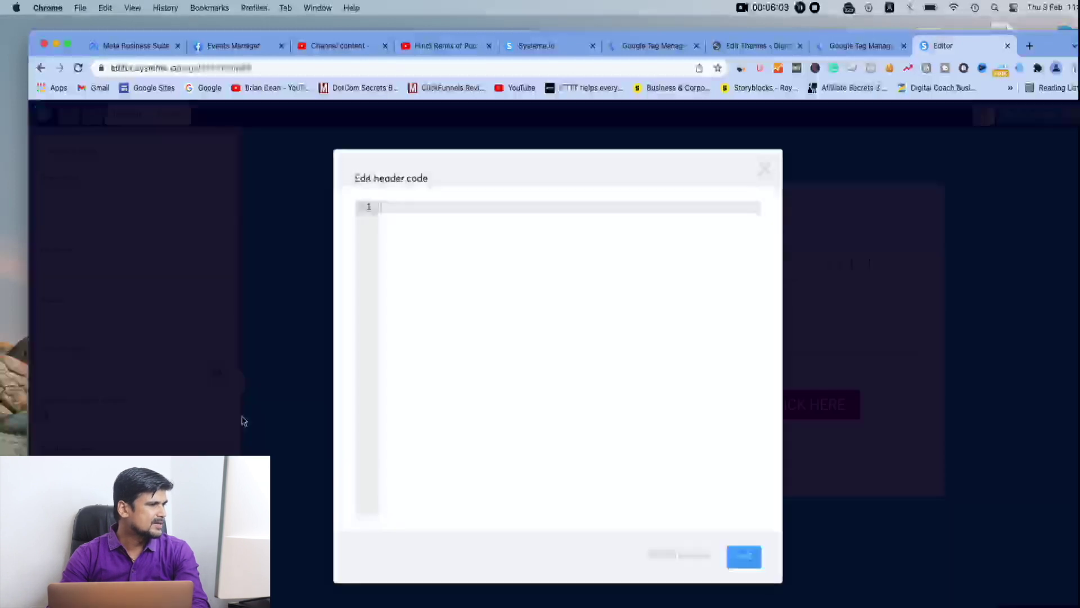
click(867, 46)
click(727, 271)
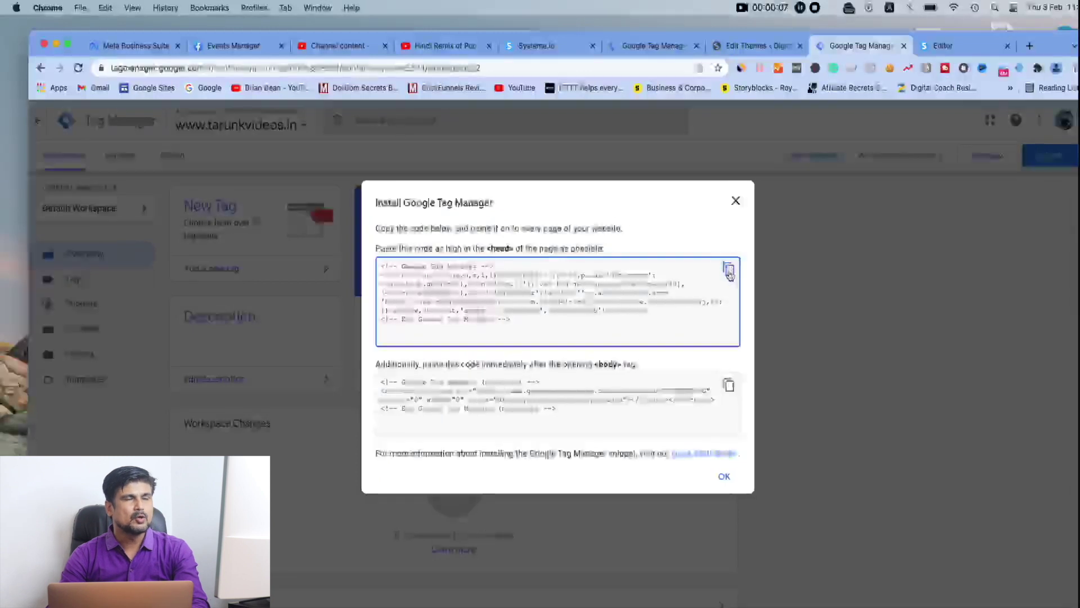
click(949, 46)
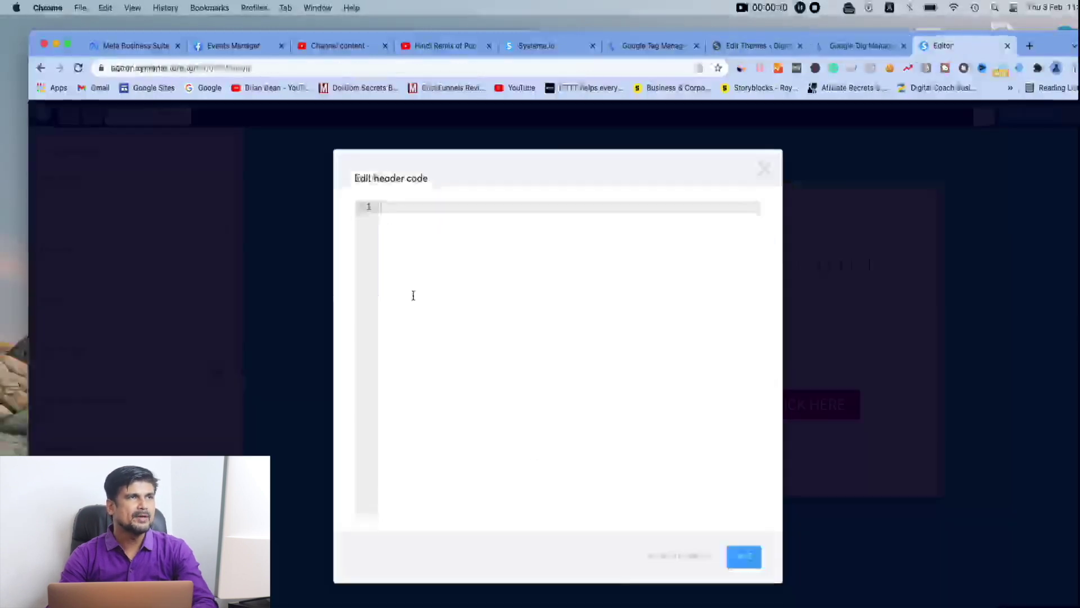
right_click(392, 211)
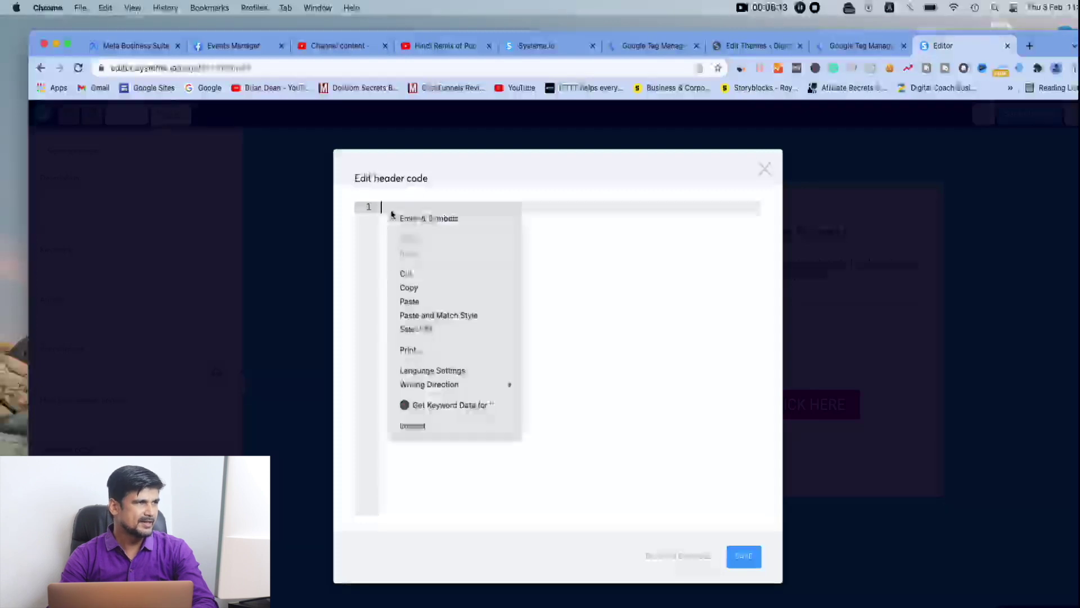
click(430, 302)
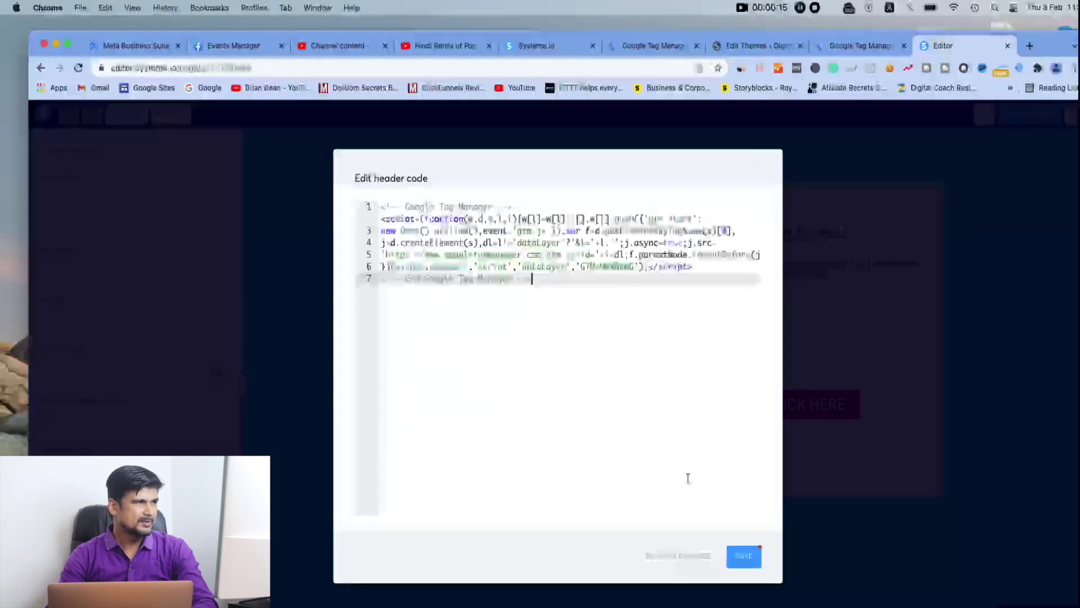
click(744, 557)
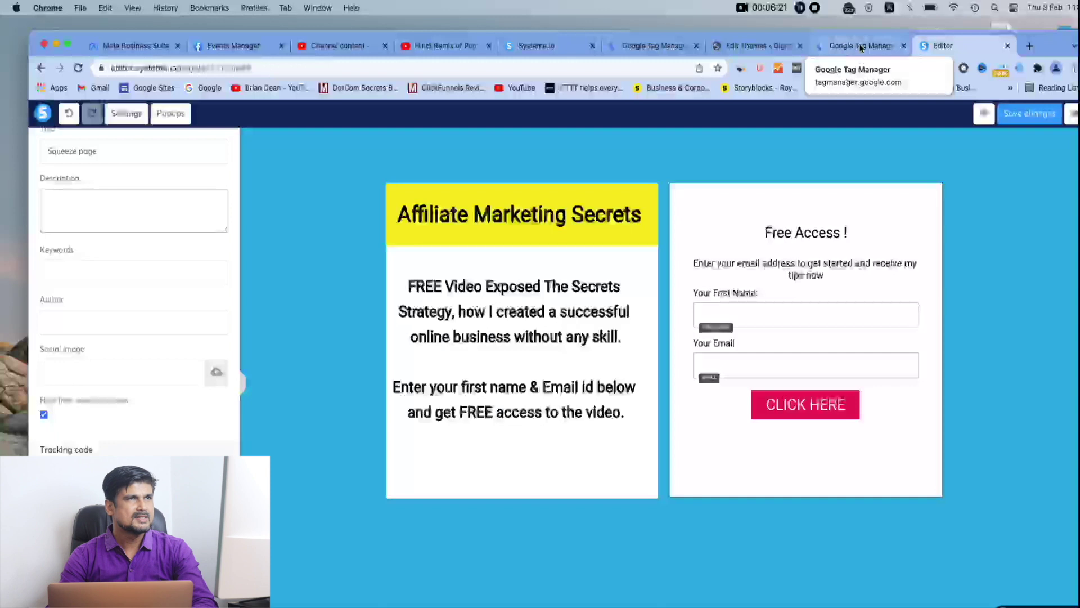
Copy the Tag Manager body snippet and return to the Systeme.io page editor
click(829, 49)
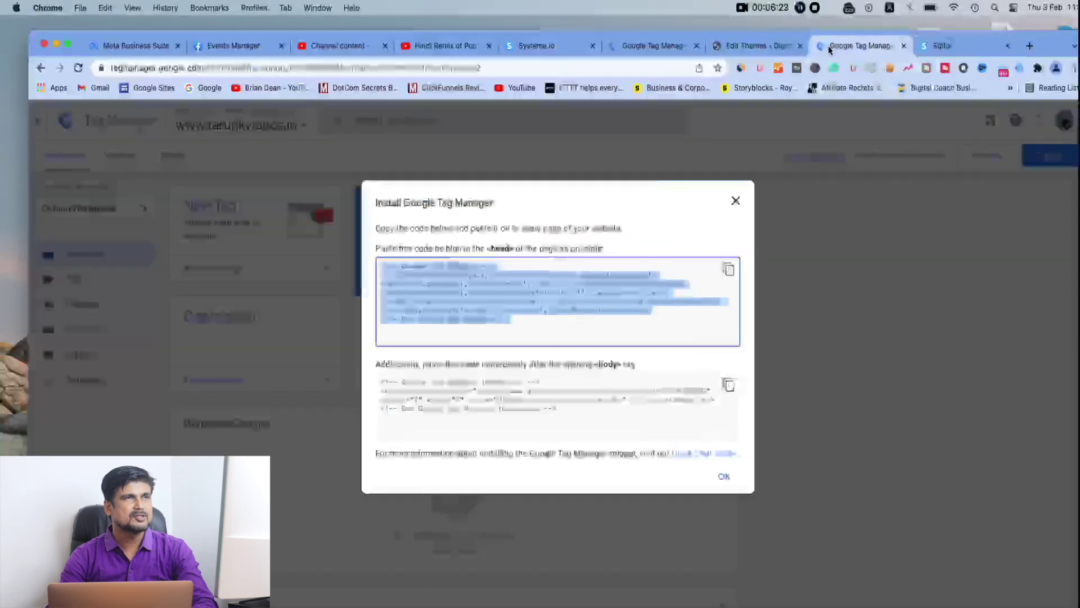
click(728, 386)
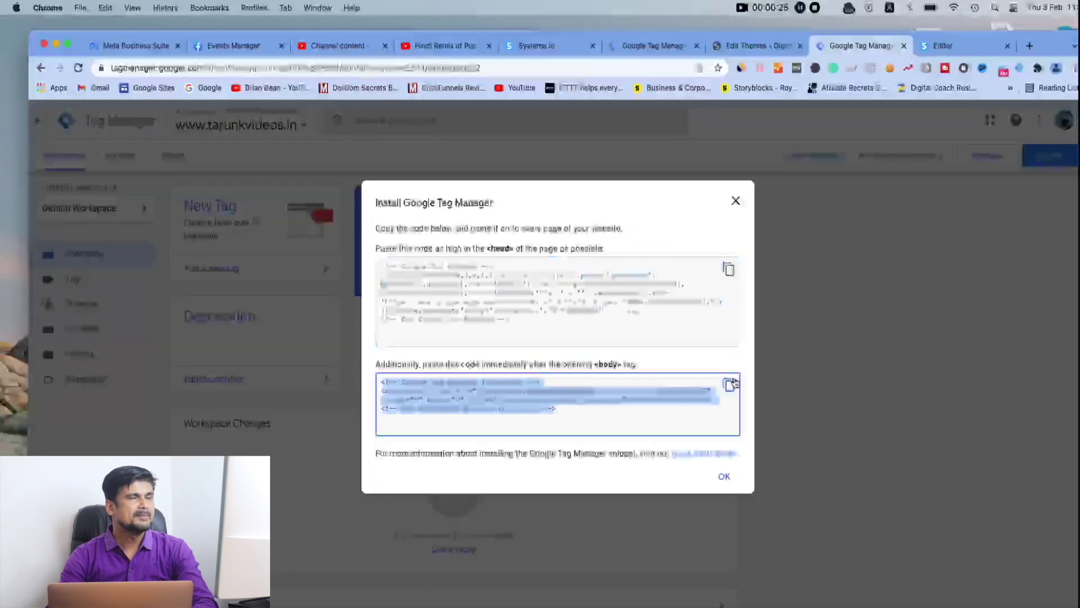
click(937, 50)
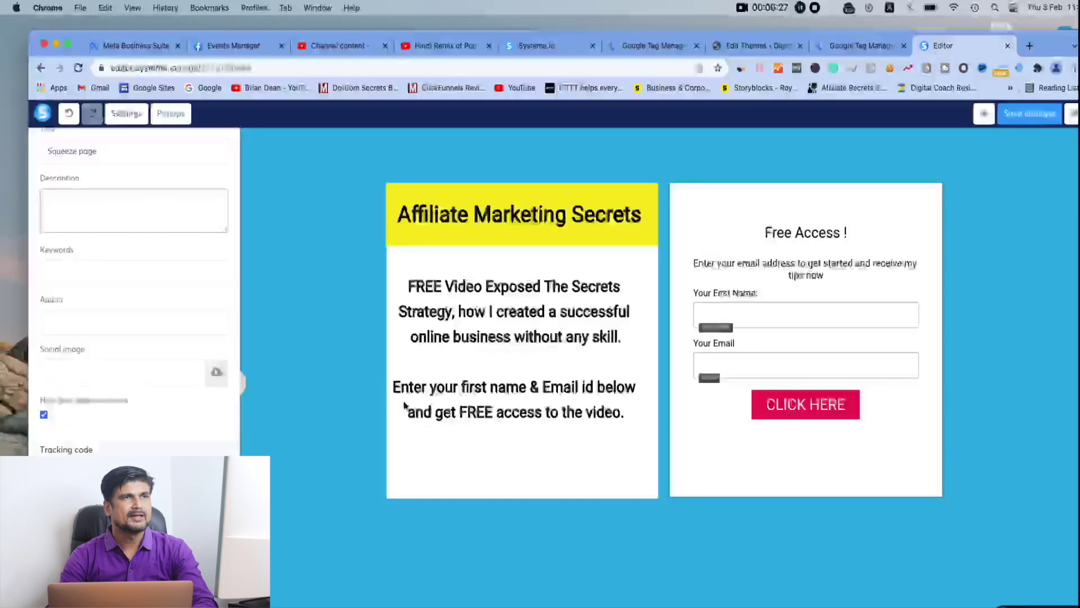
Paste the GTM noscript body snippet into the squeeze page's footer code and save it
click(113, 505)
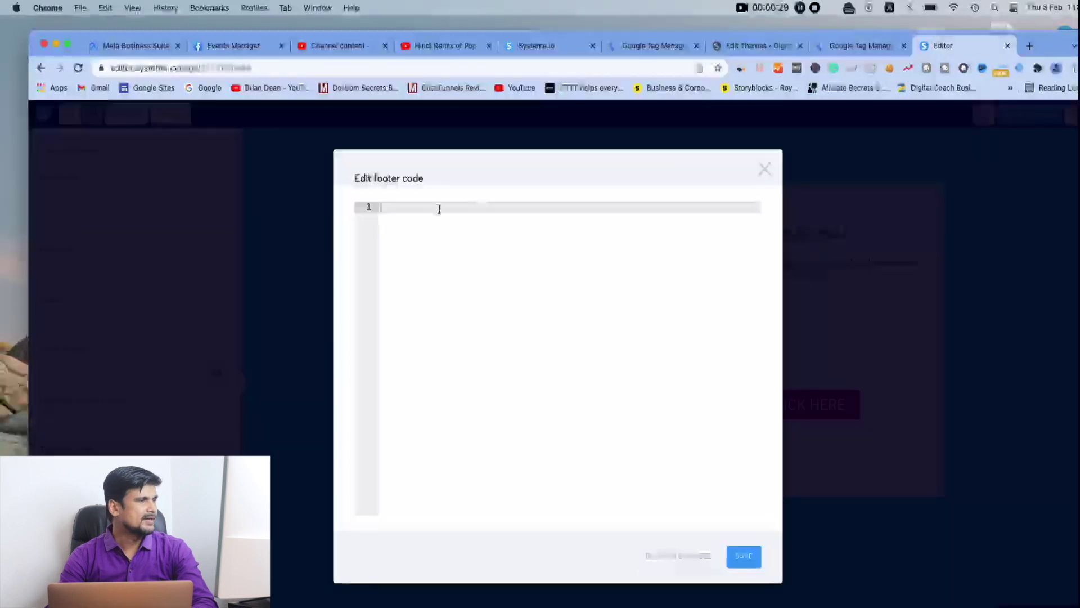
right_click(420, 209)
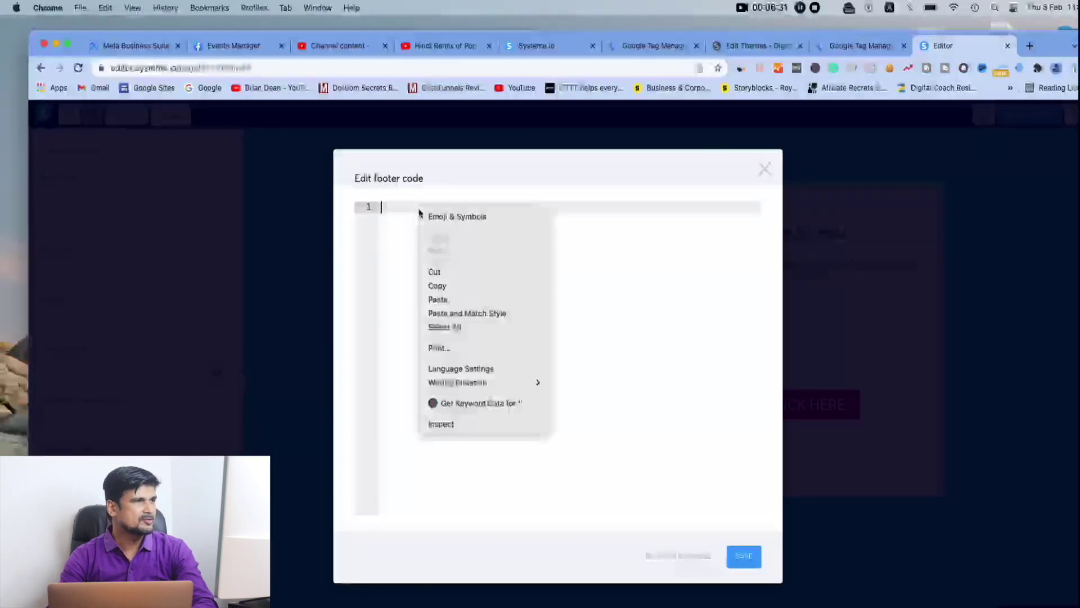
click(464, 301)
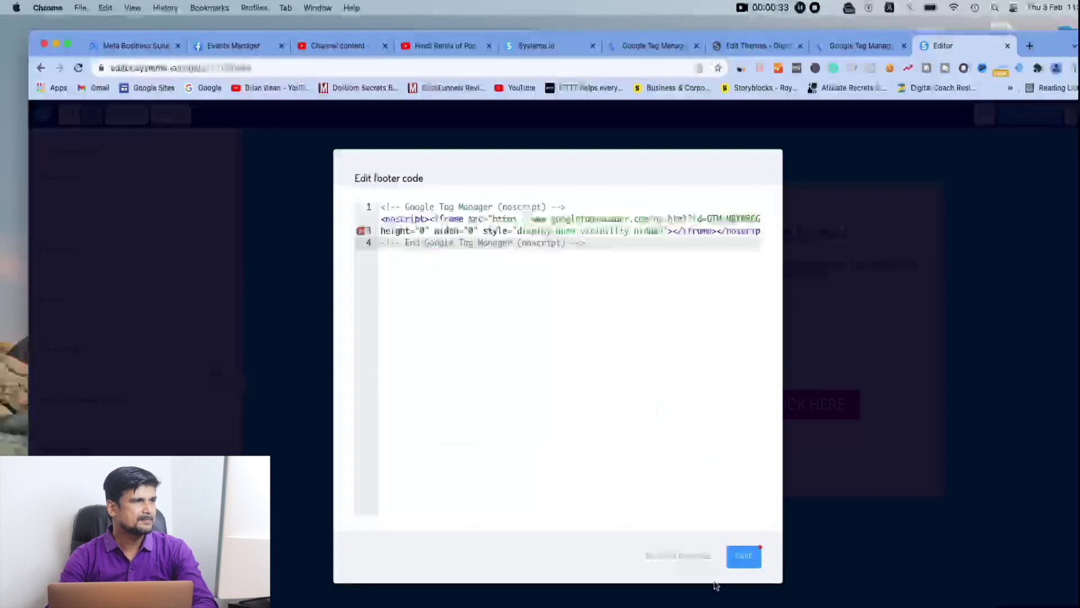
click(743, 558)
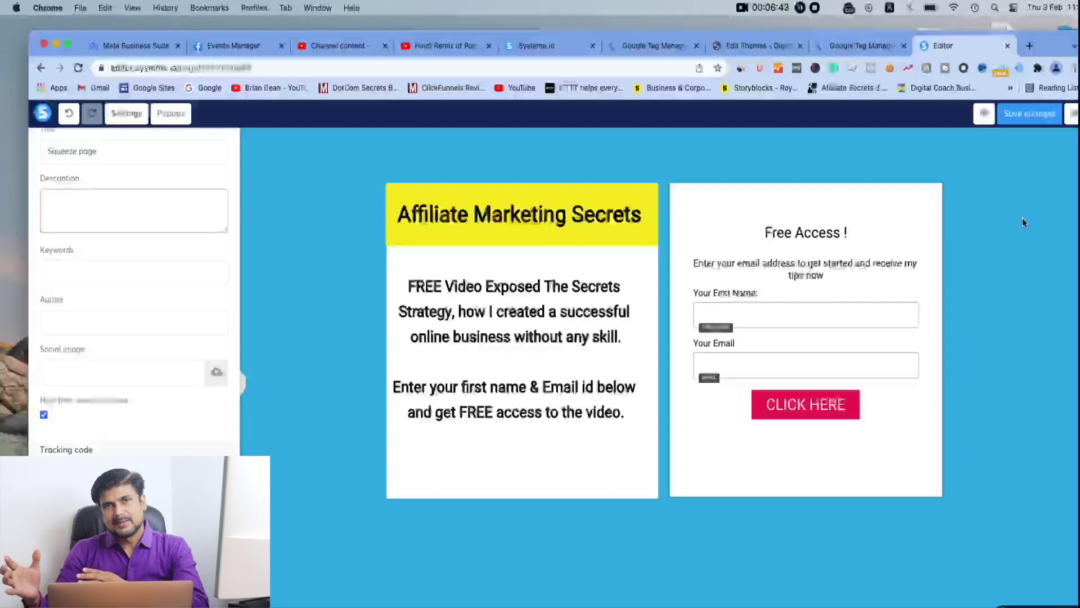
Close Tag Manager's install dialog and return to the Astra header.php in WordPress
click(860, 46)
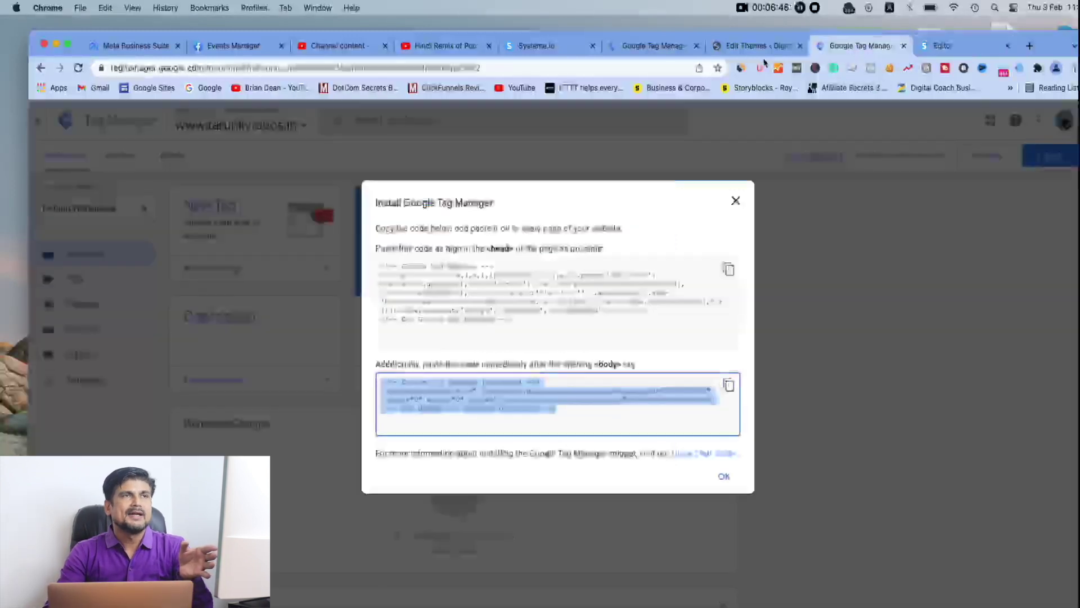
click(838, 215)
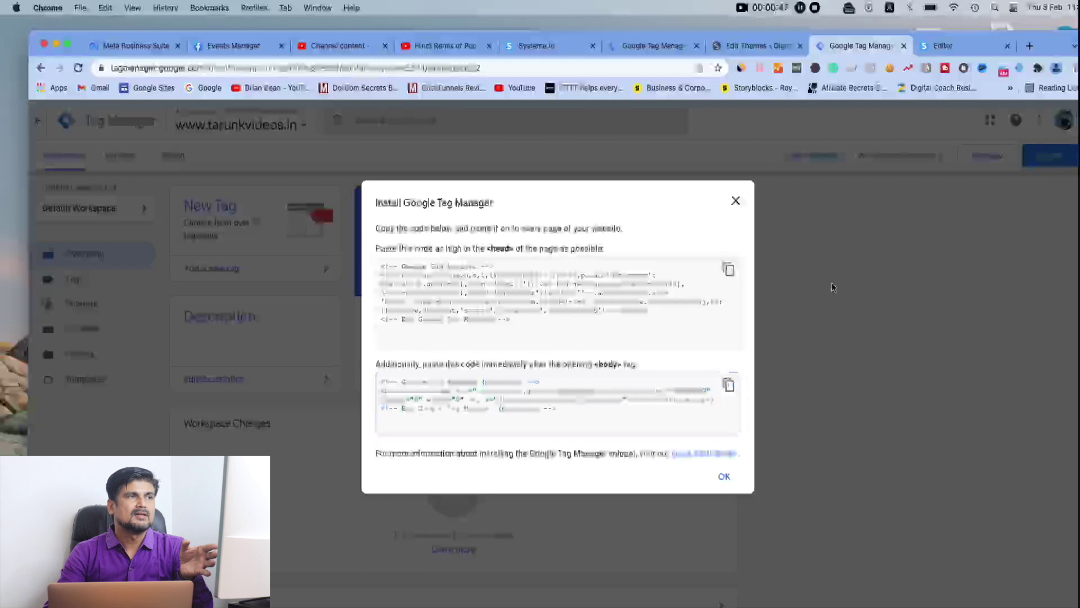
click(725, 477)
click(760, 45)
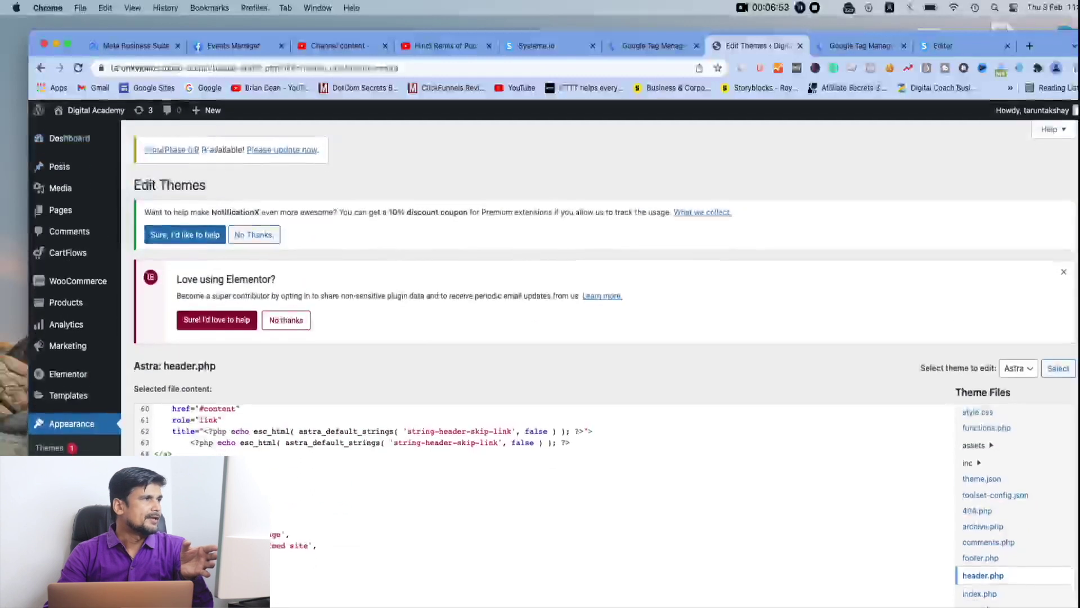
mouse_move(61, 160)
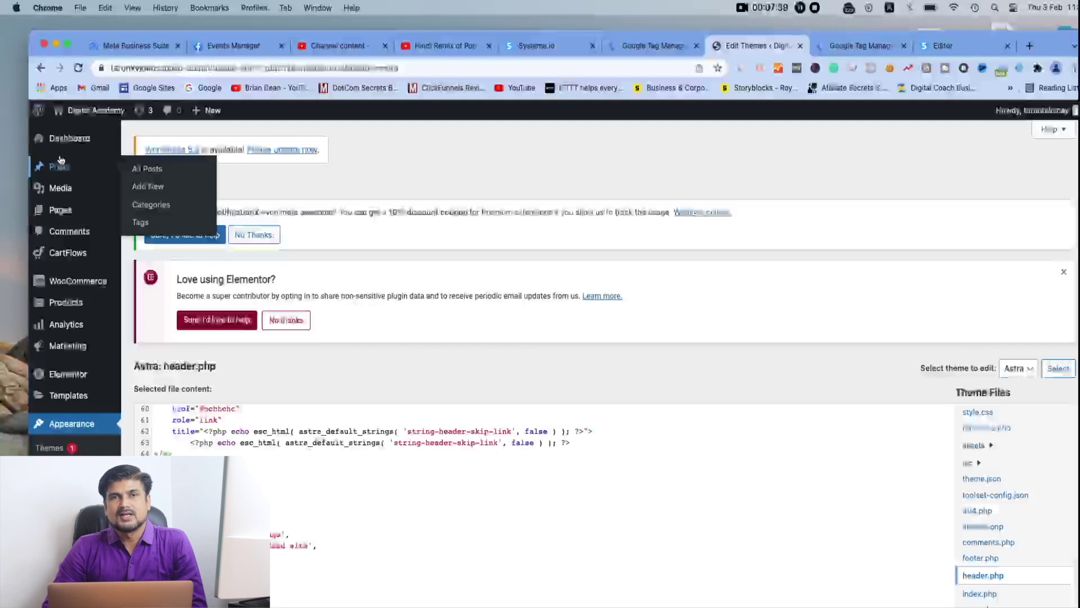
mouse_move(68, 139)
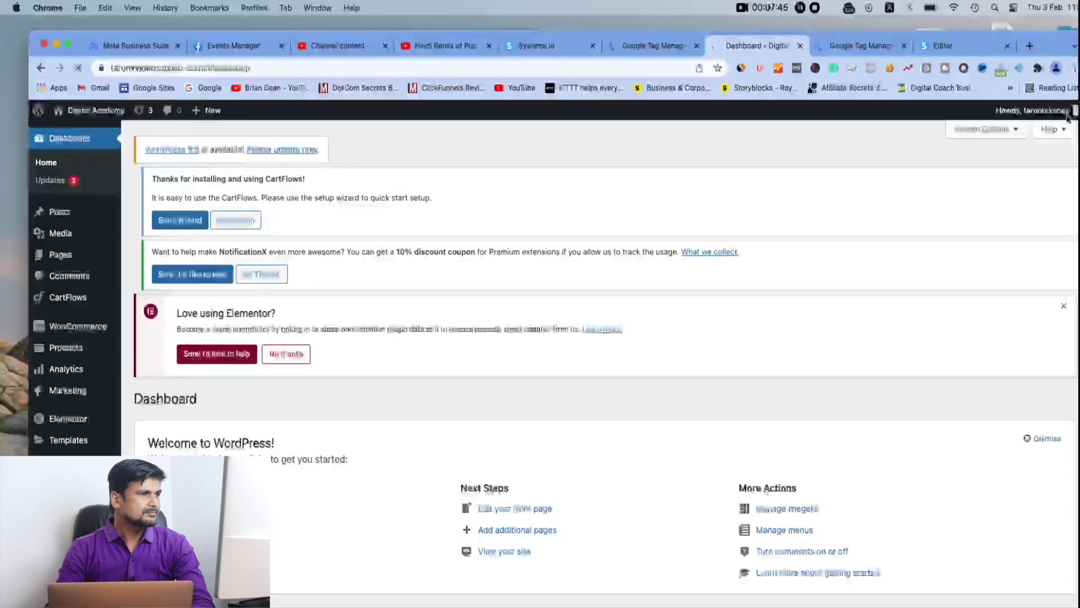
Open the WordPress user Profile page, then return to the Tag Manager workspace overview
click(1068, 116)
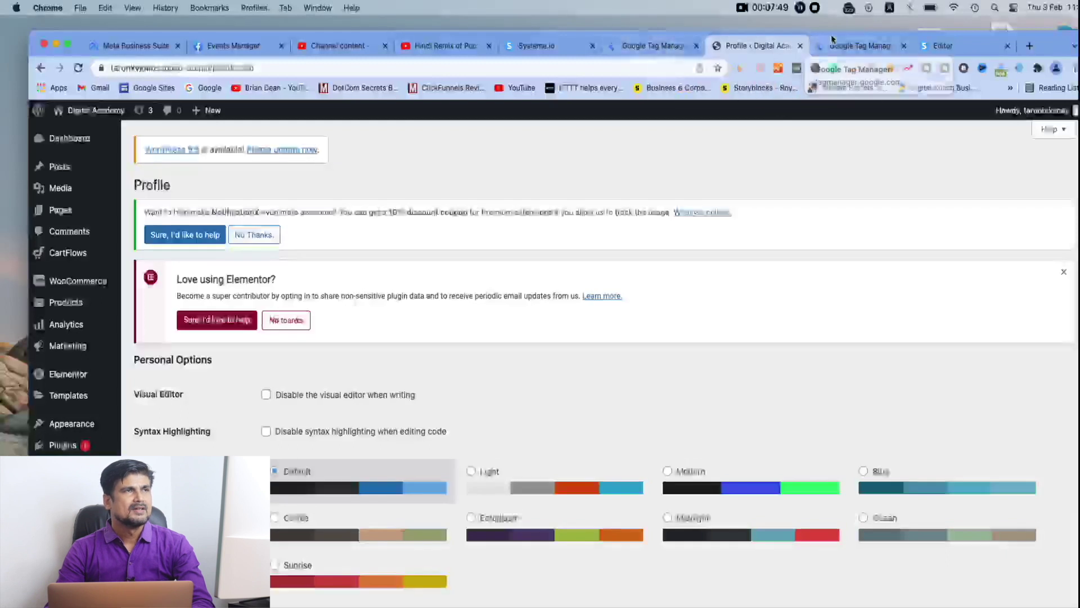
click(832, 40)
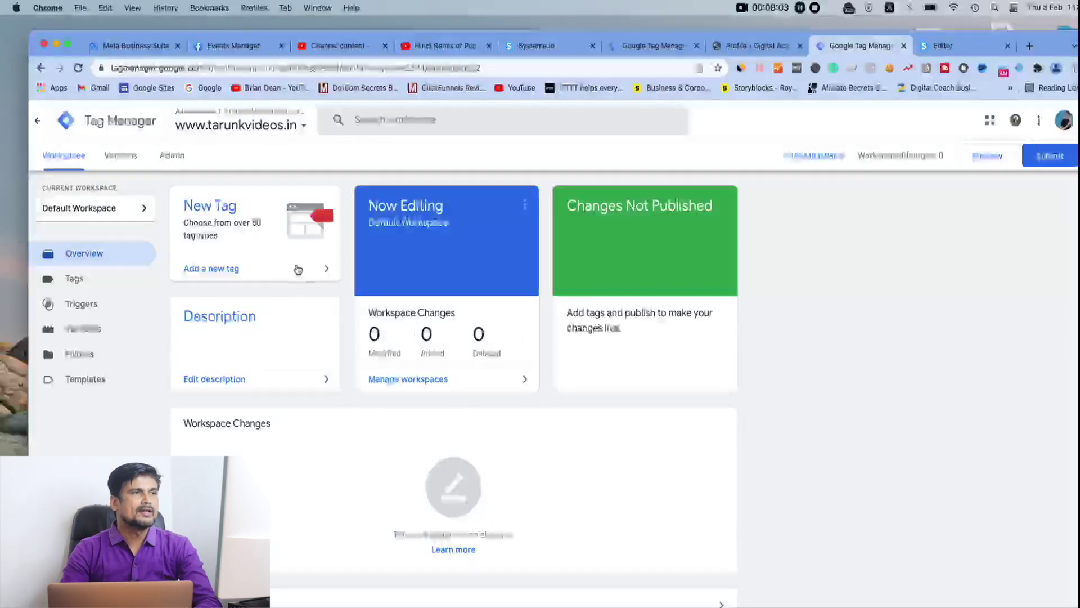
Go to the container's empty Tags list and start a new Untitled Tag
click(75, 279)
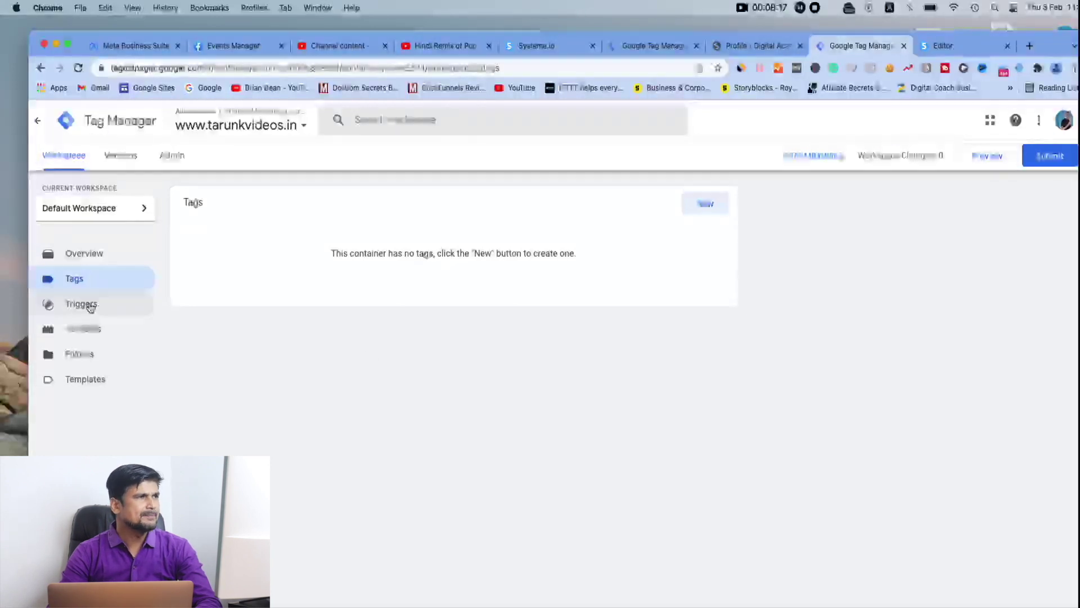
click(98, 257)
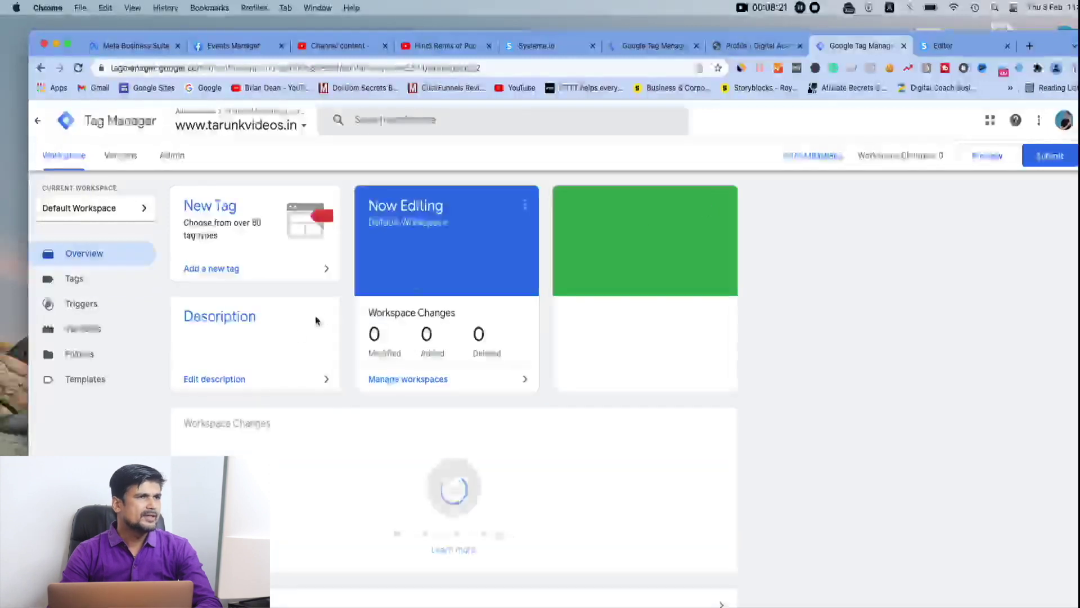
scroll(383, 445, down, 1)
scroll(383, 445, up, 1)
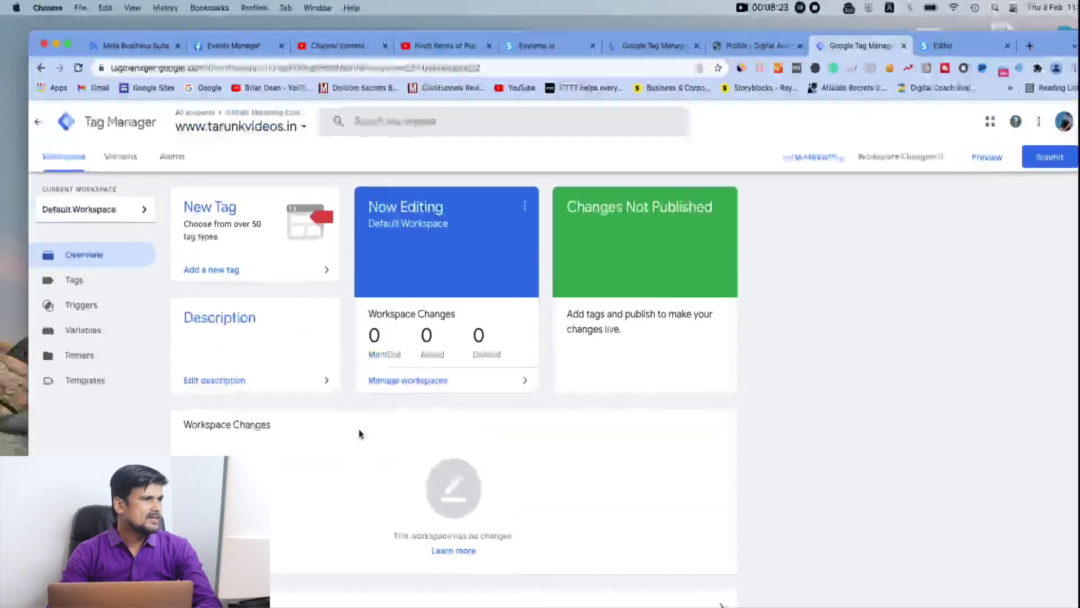
click(75, 279)
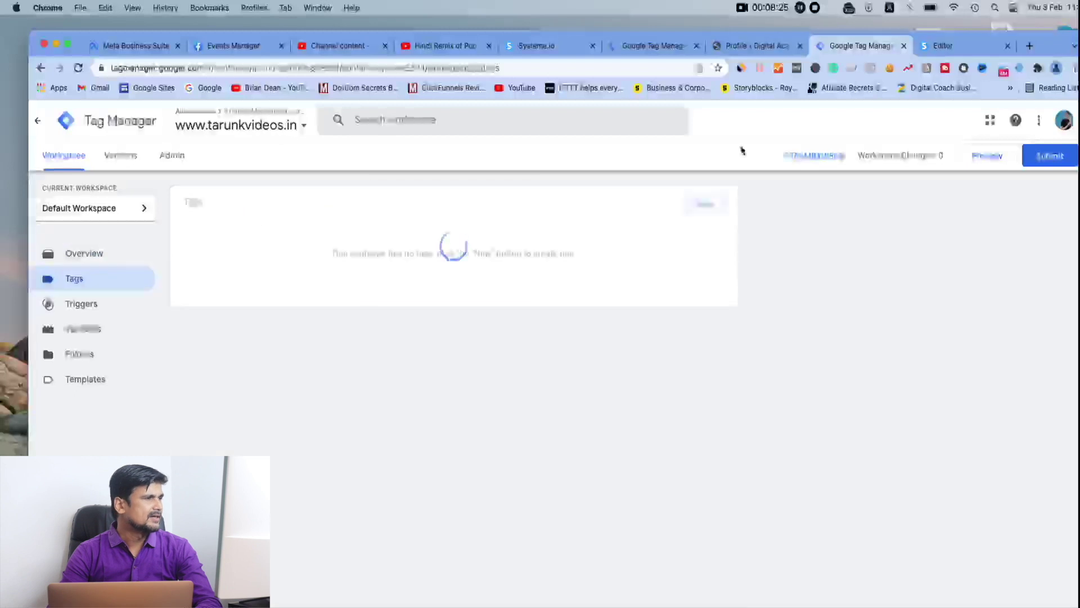
click(708, 204)
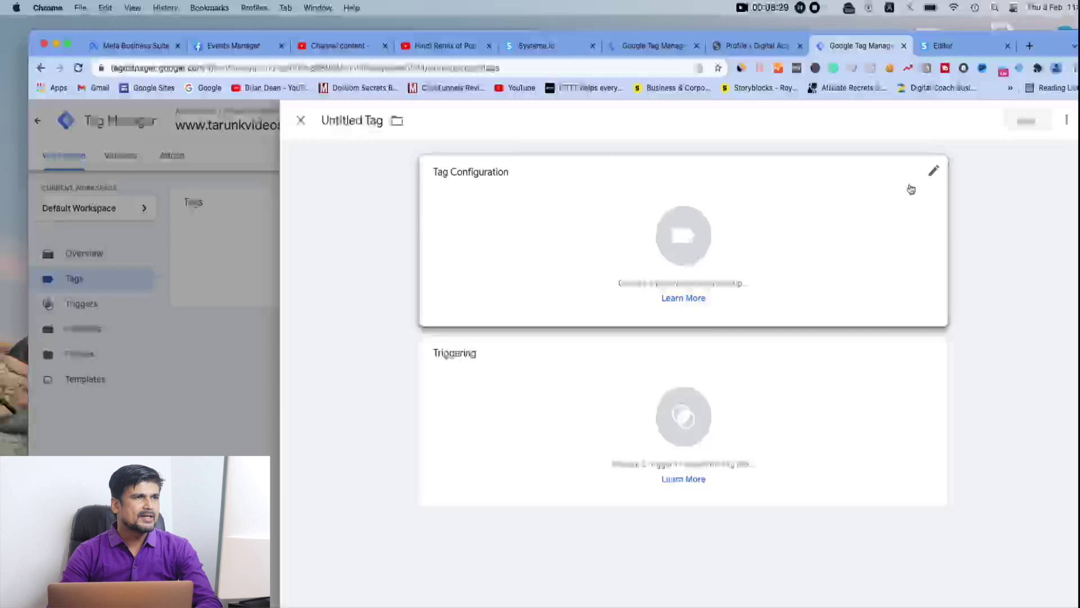
Open Choose tag type for the Untitled Tag and look through the Featured, Custom and More types
click(687, 248)
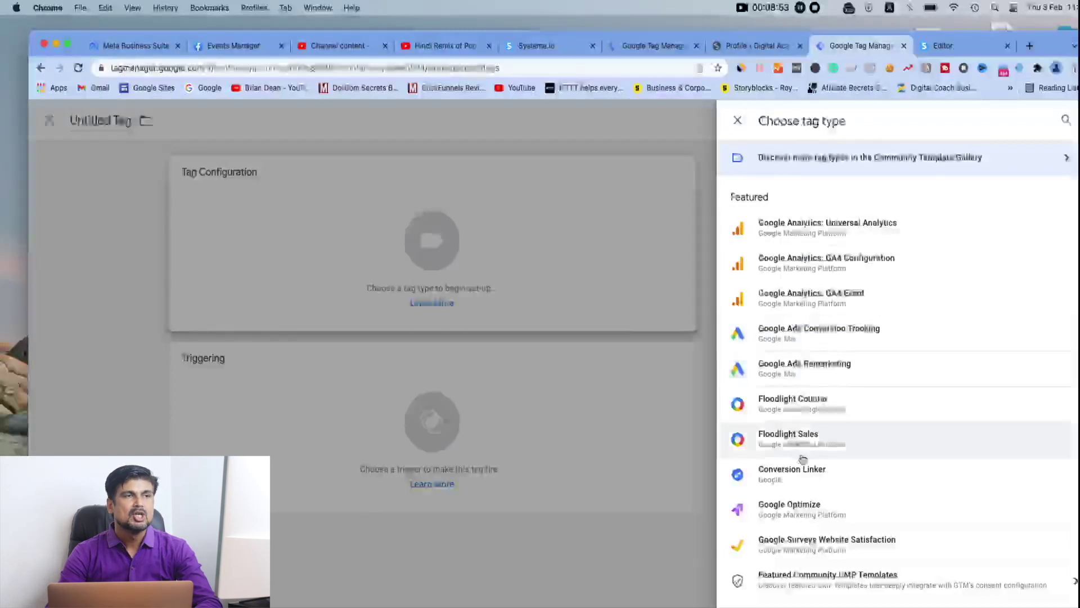
scroll(805, 462, down, 1)
scroll(805, 462, down, 8)
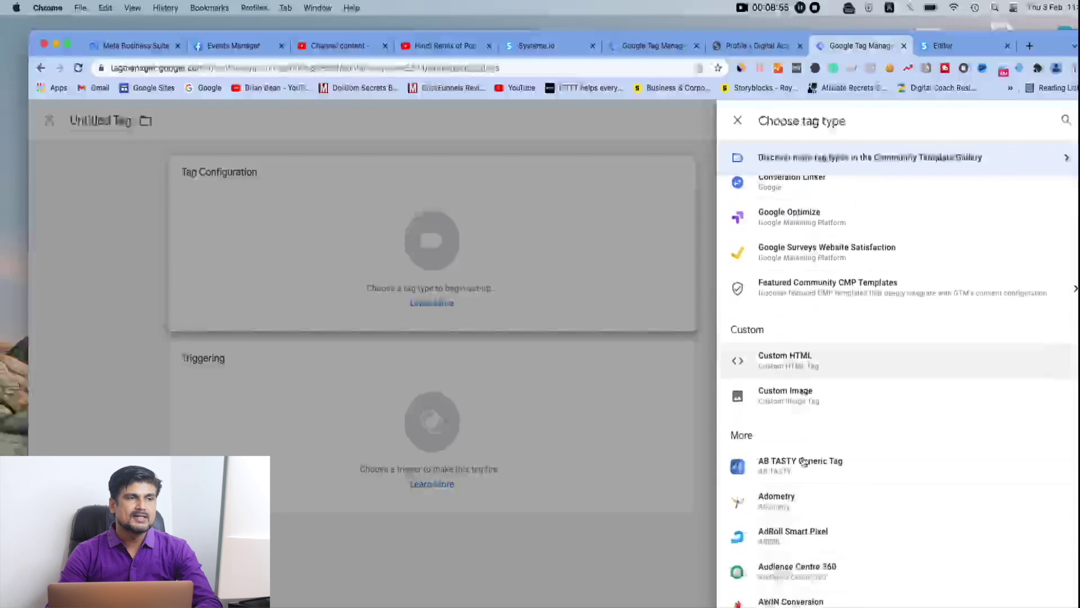
scroll(805, 462, down, 5)
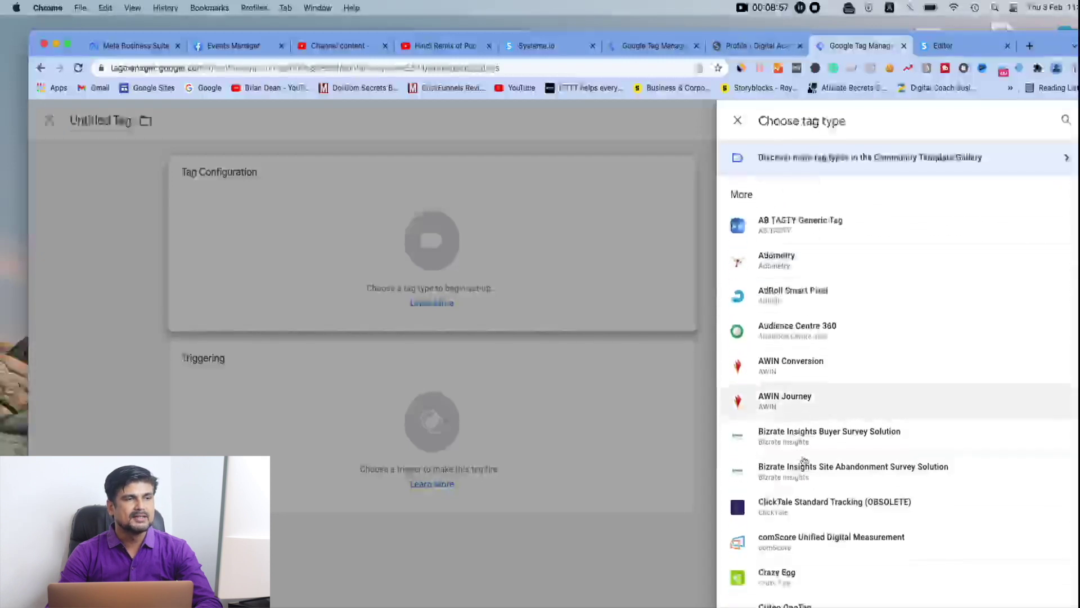
scroll(805, 462, down, 8)
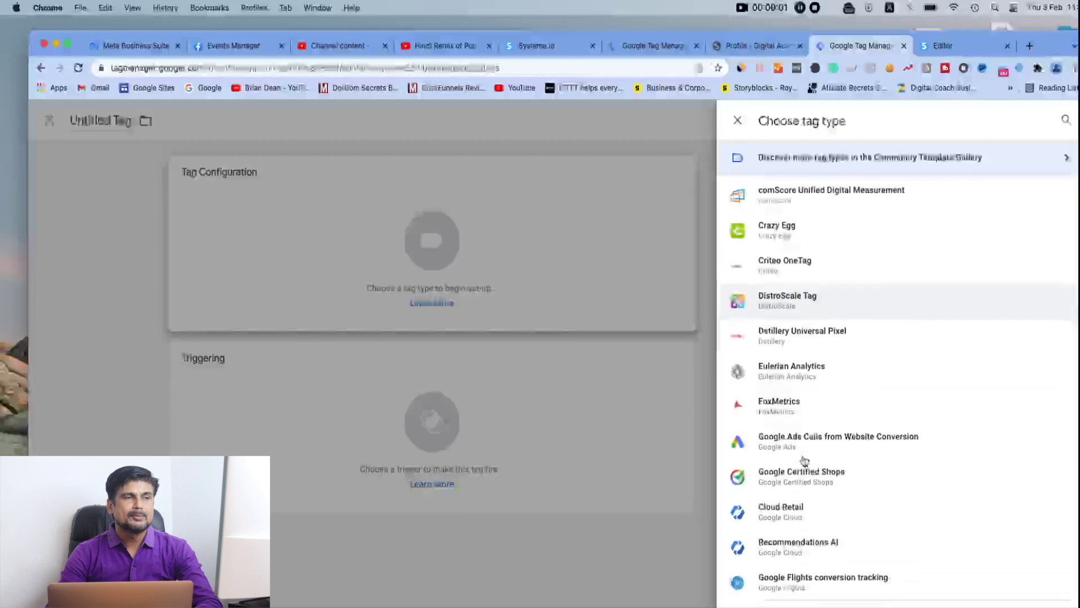
scroll(805, 462, down, 3)
scroll(806, 461, down, 1)
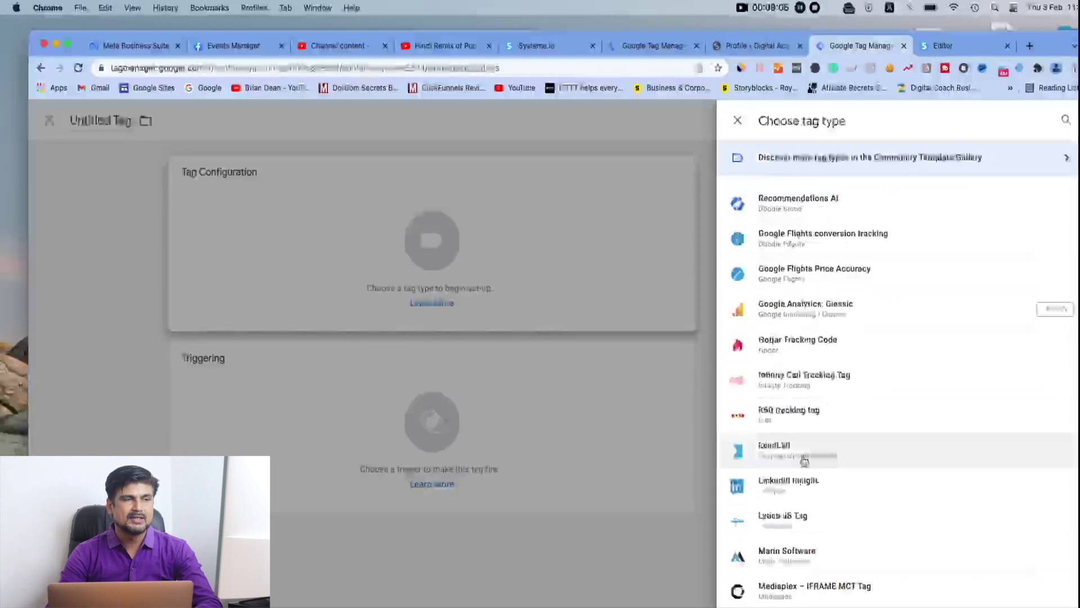
scroll(805, 461, down, 3)
scroll(805, 461, down, 15)
scroll(805, 459, up, 20)
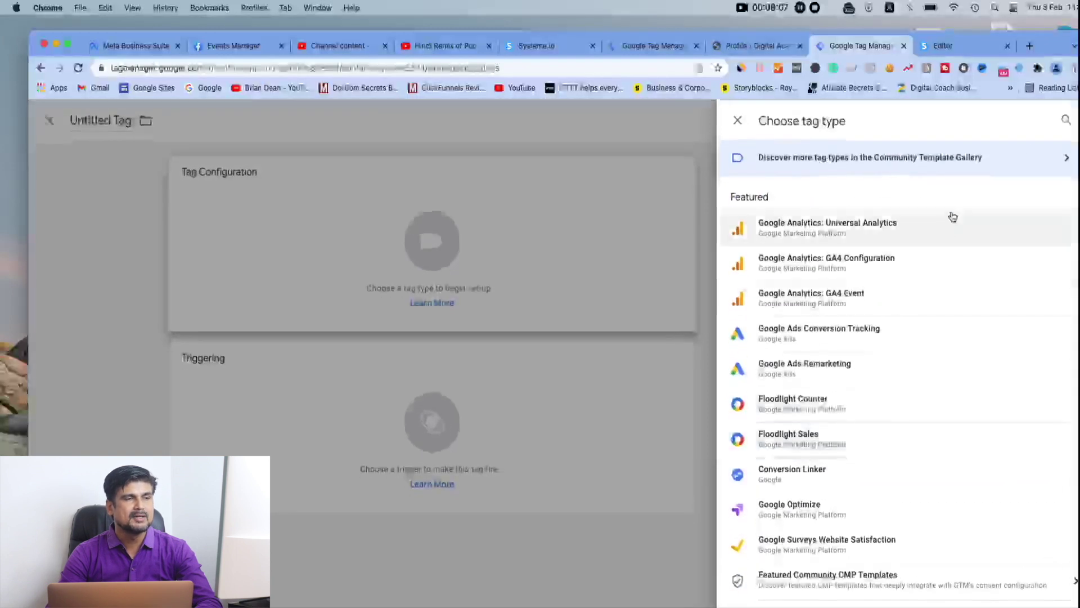
Search tag types for 'facebook pixel', then browse the Community Template Gallery's Import Tag Template list
click(1066, 120)
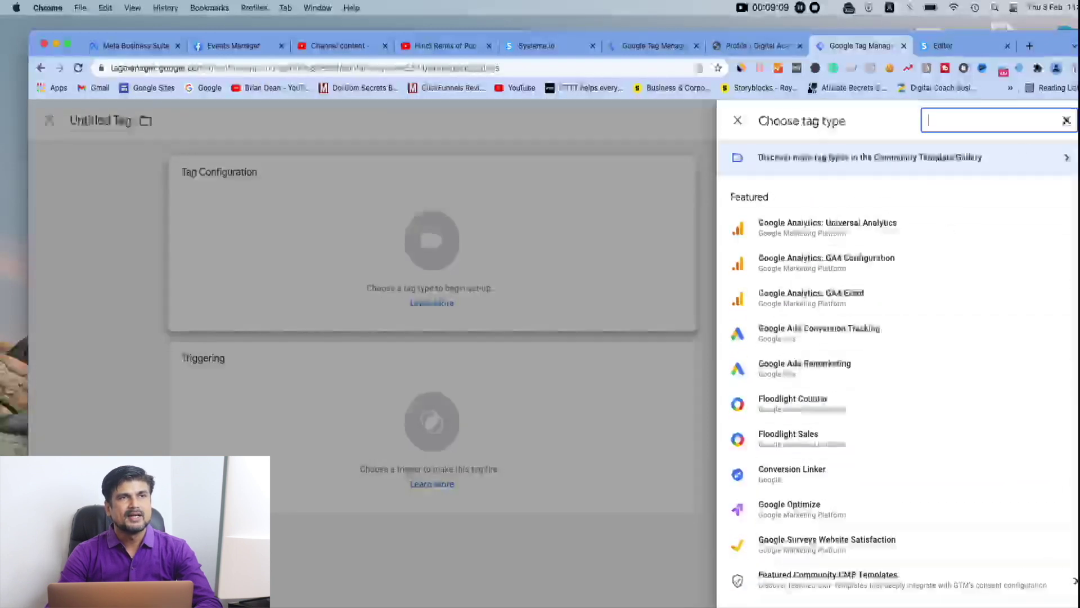
text(facebook pixel)
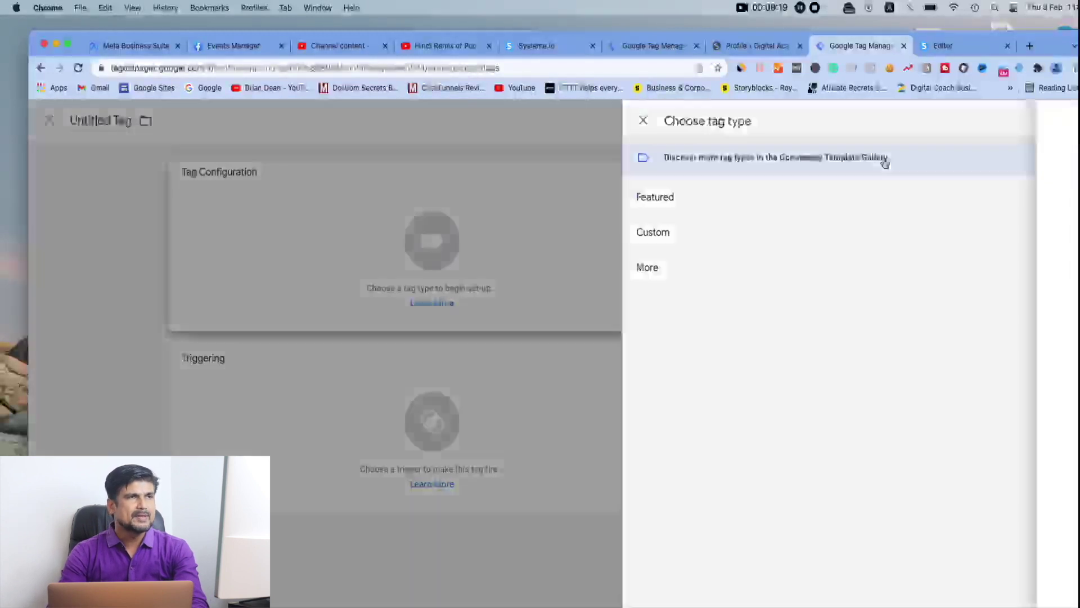
click(884, 162)
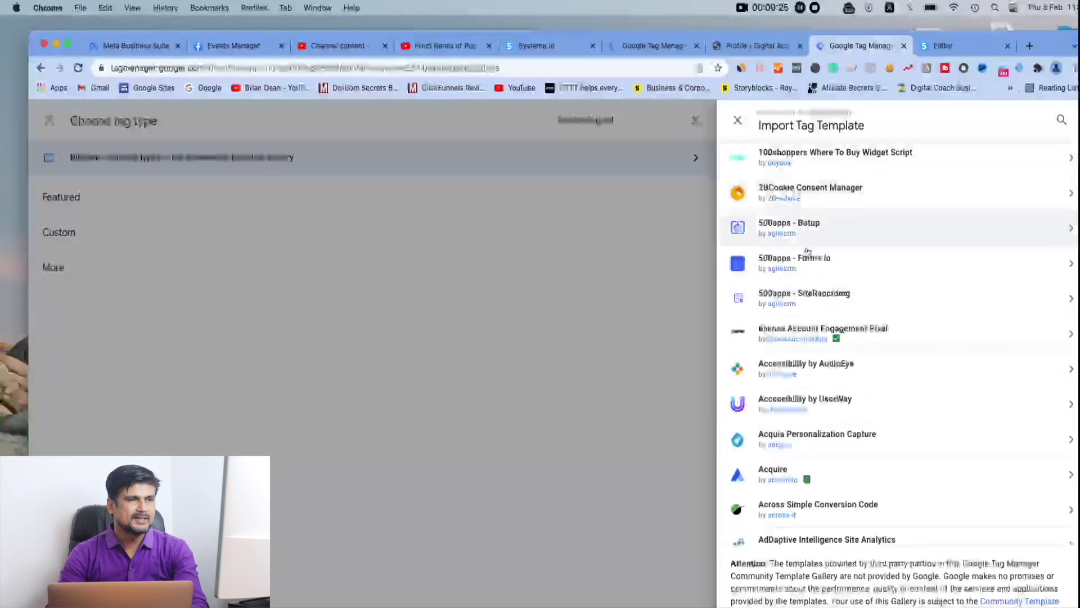
scroll(812, 423, down, 5)
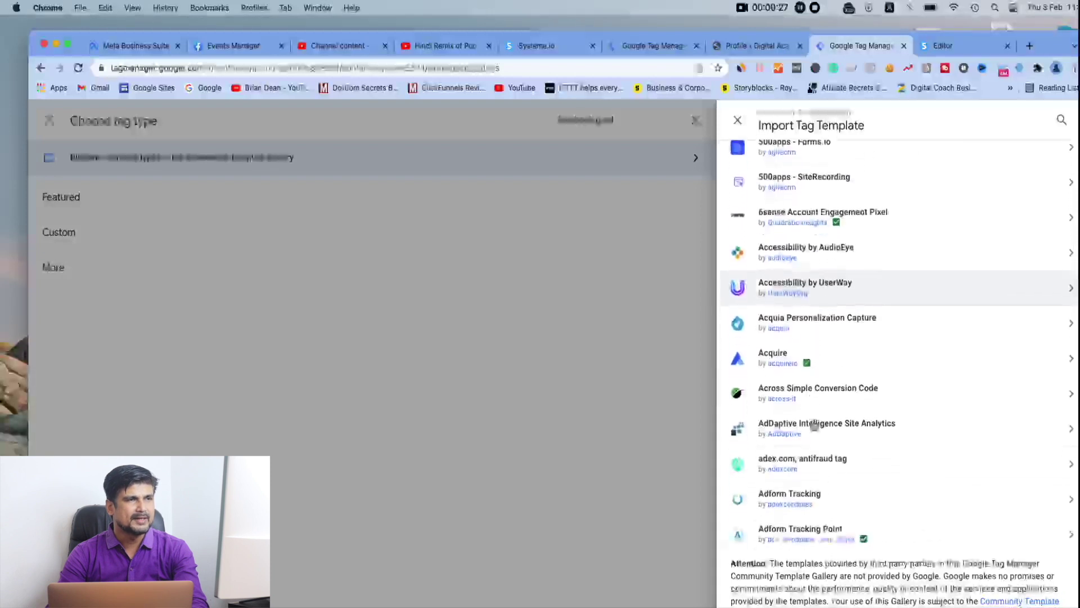
scroll(813, 424, down, 10)
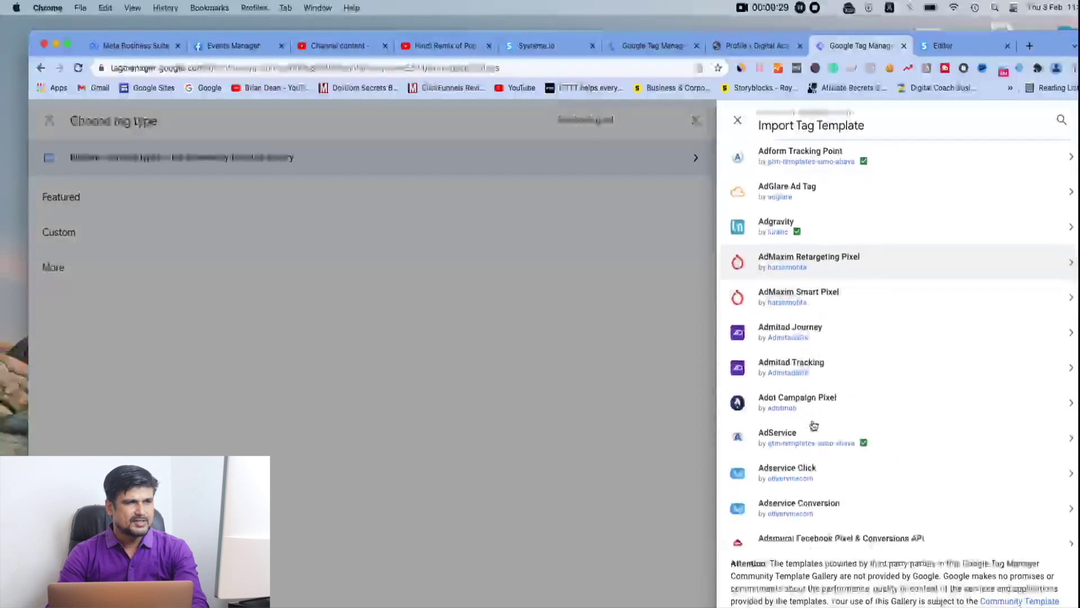
scroll(813, 425, down, 10)
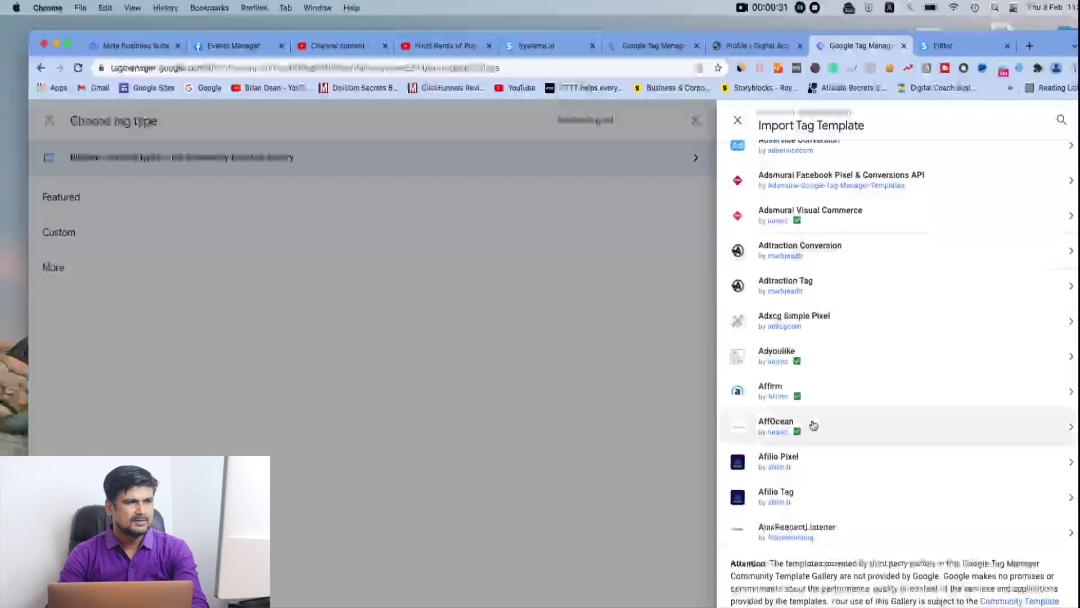
scroll(813, 425, down, 10)
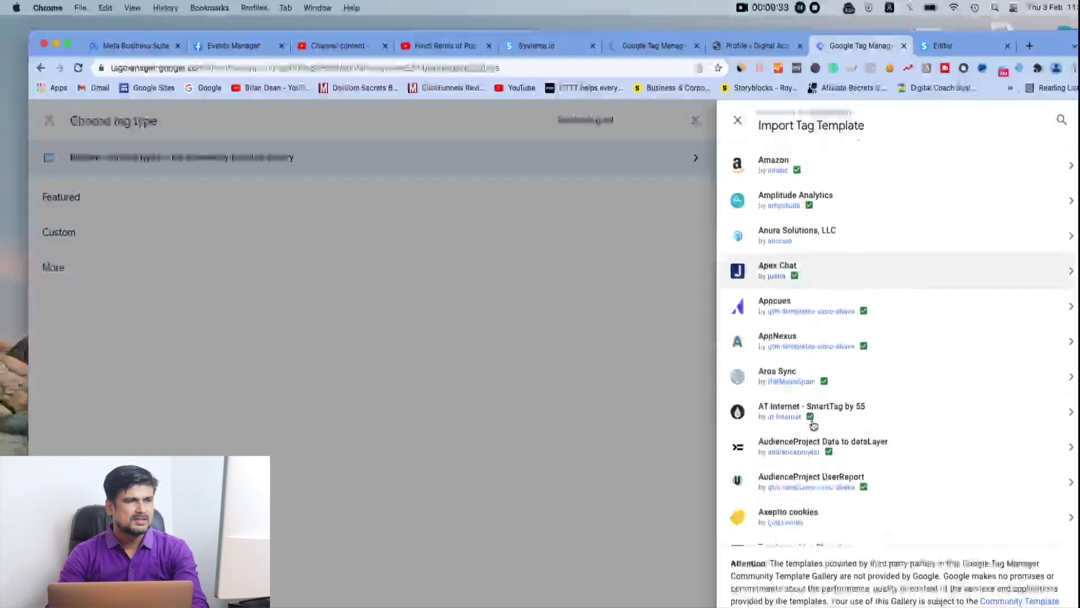
scroll(813, 425, down, 12)
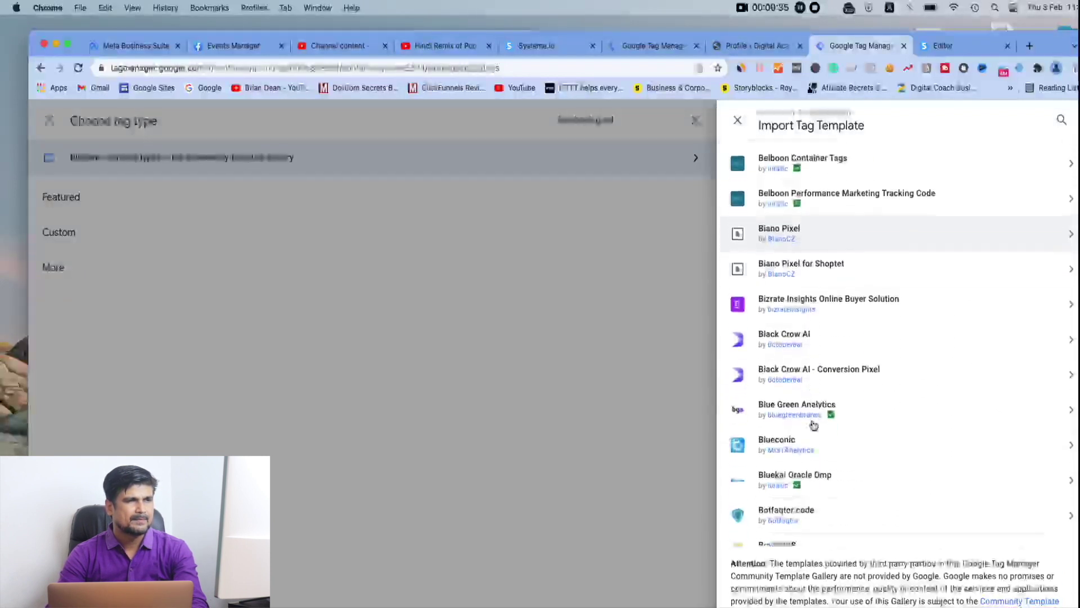
scroll(813, 424, down, 10)
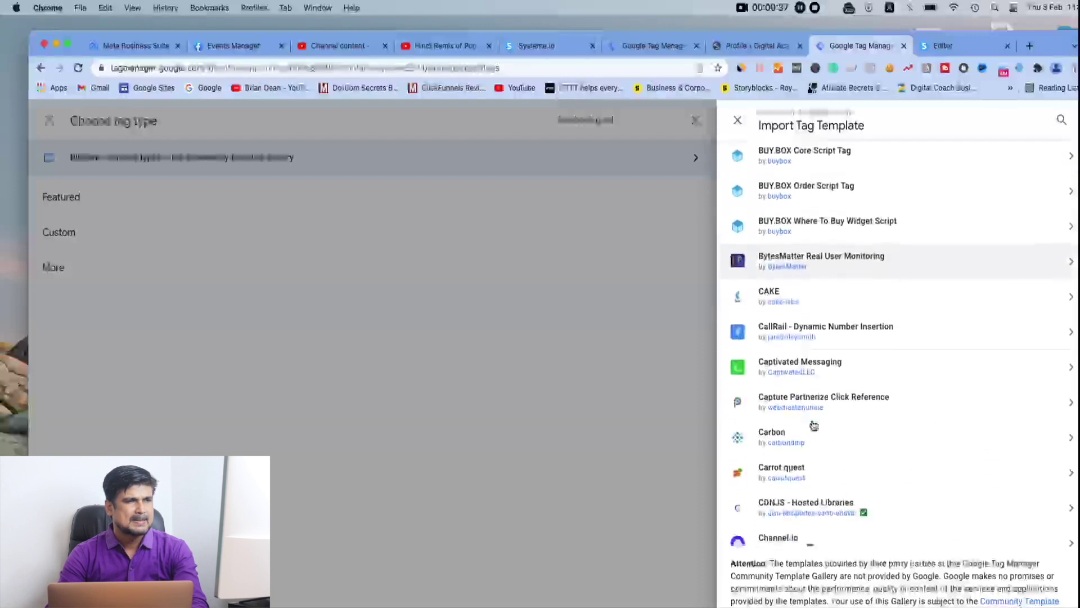
scroll(813, 425, down, 4)
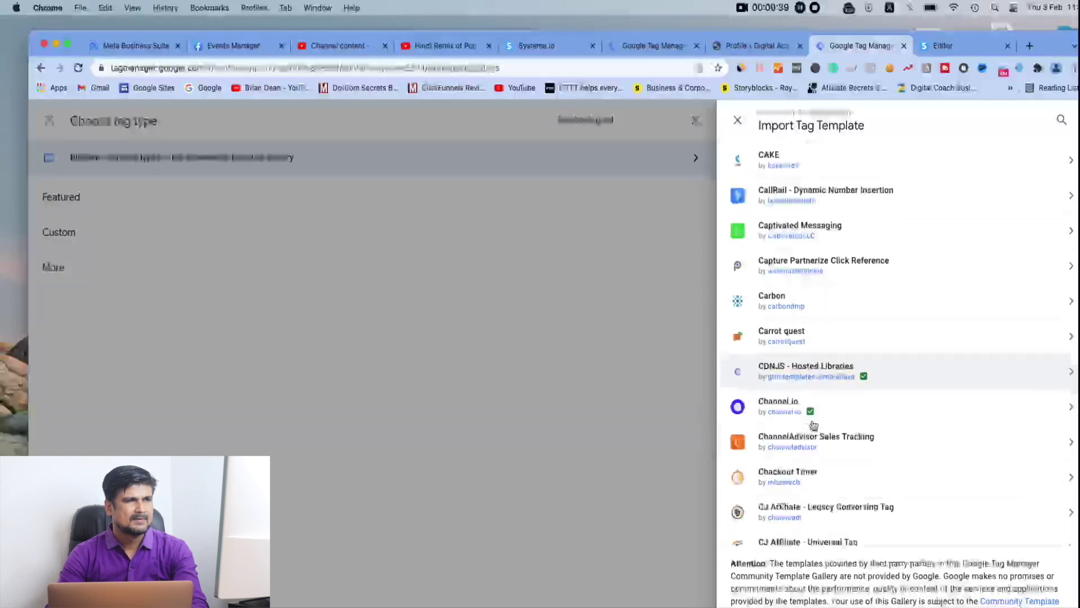
scroll(813, 425, down, 10)
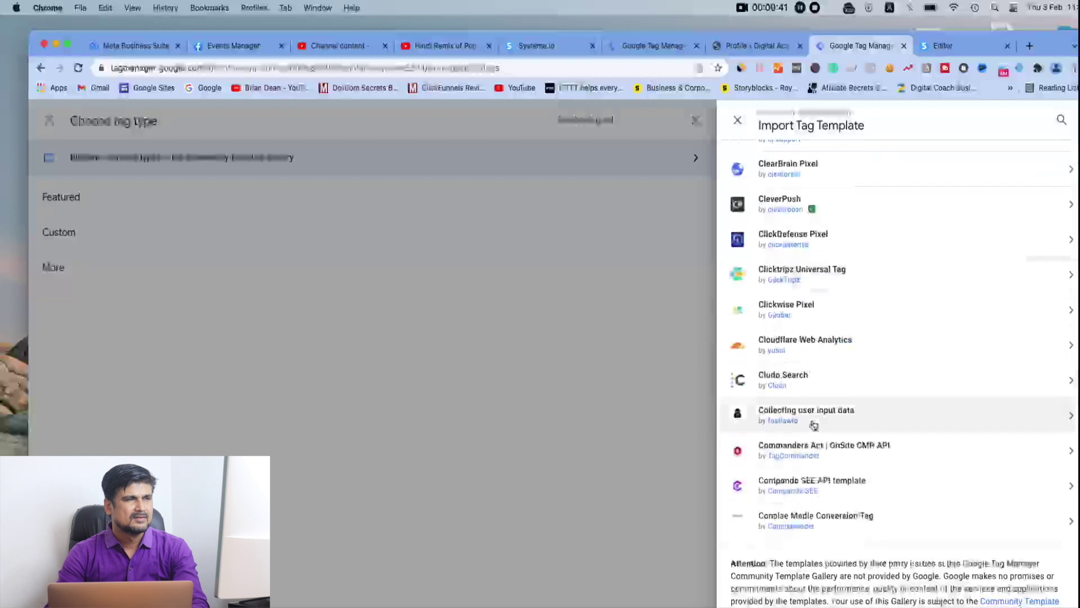
scroll(813, 425, up, 5)
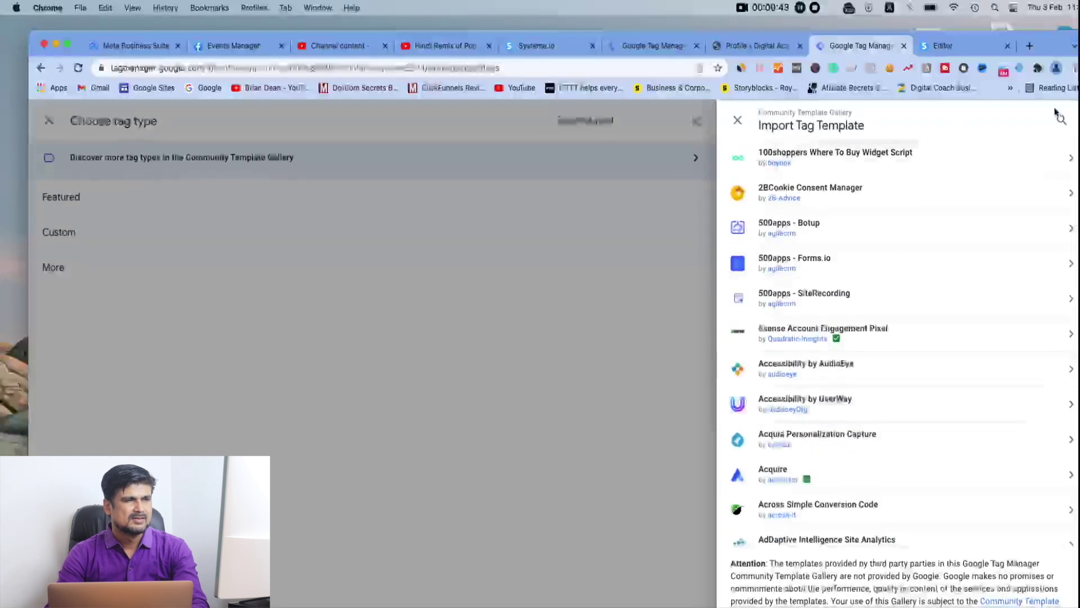
Find 'facebook pixel' in the gallery and add the Facebook Pixel template to the workspace as the tag type
click(1060, 122)
text(fac)
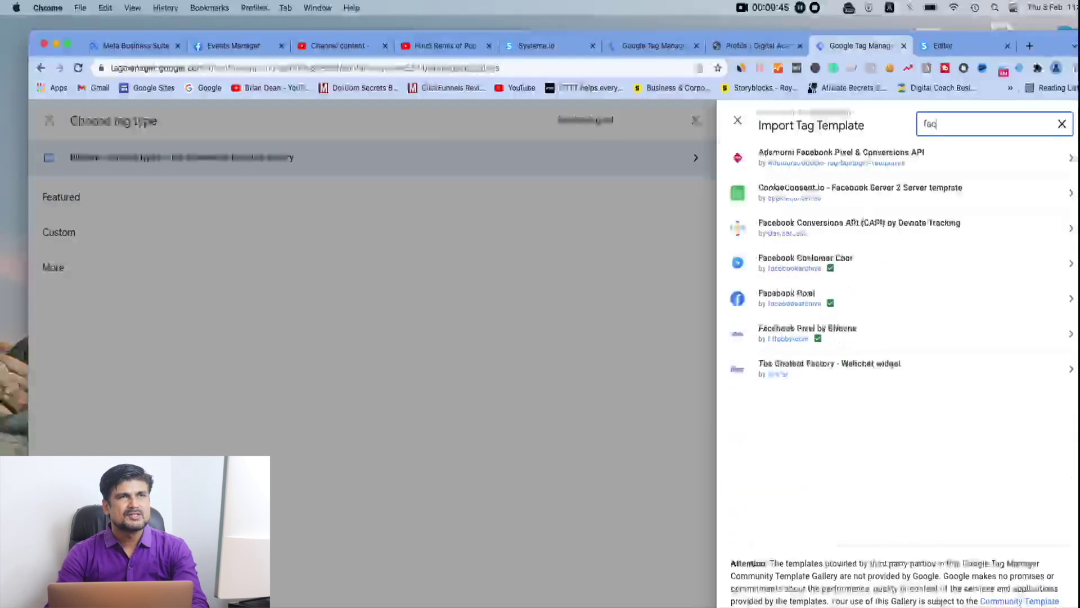
text(ebook pixel)
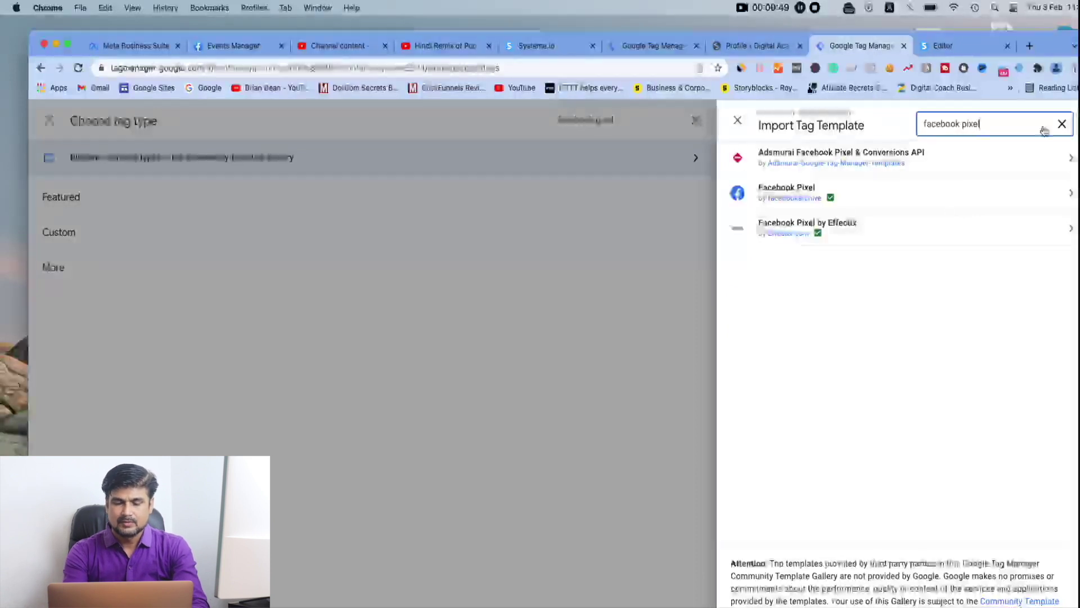
click(807, 194)
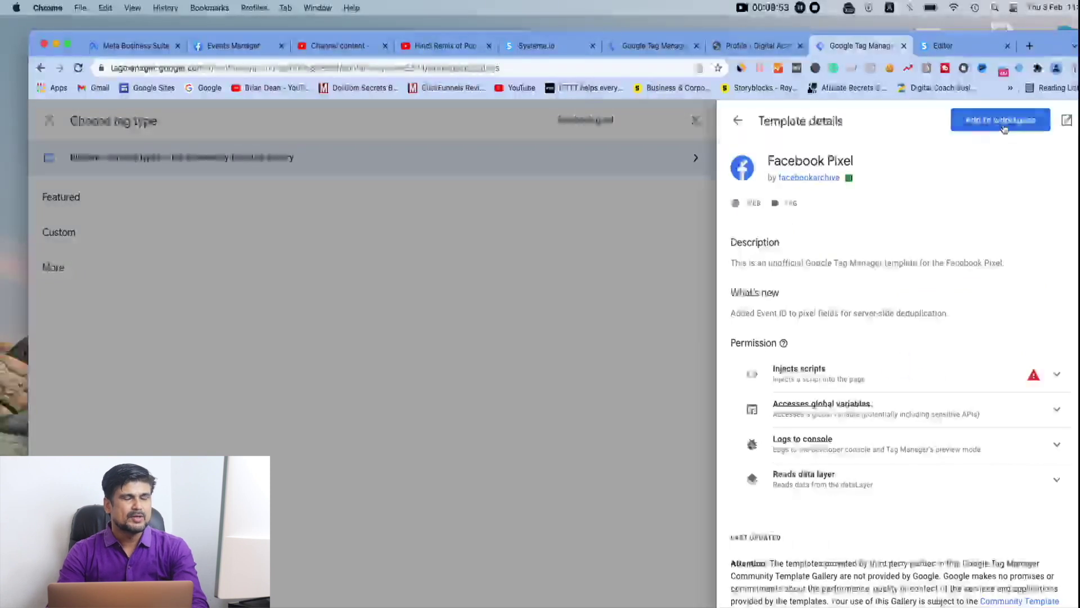
click(1005, 127)
click(713, 422)
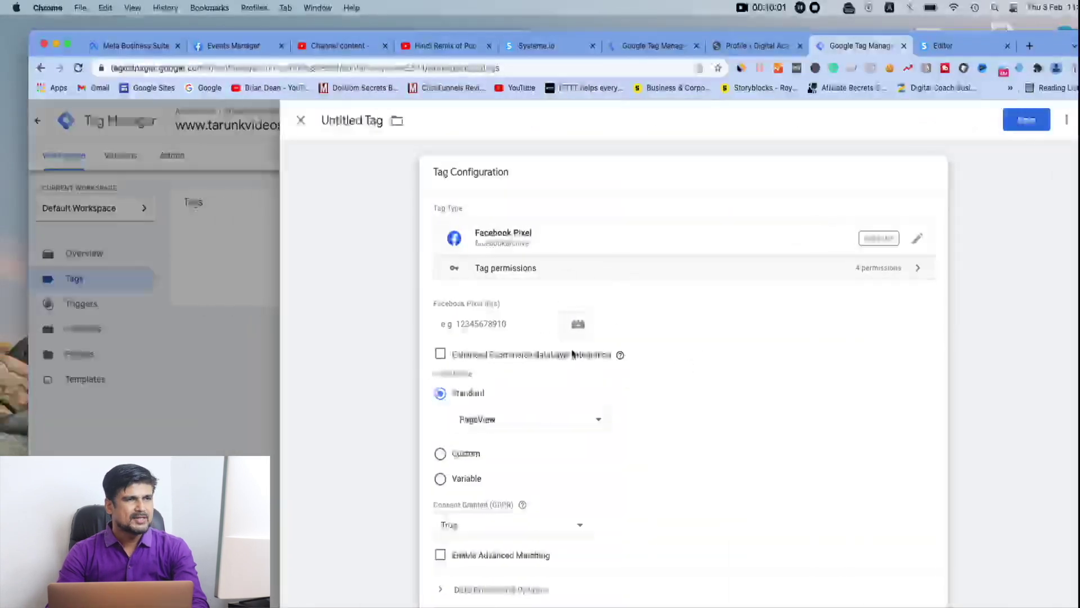
mouse_move(619, 354)
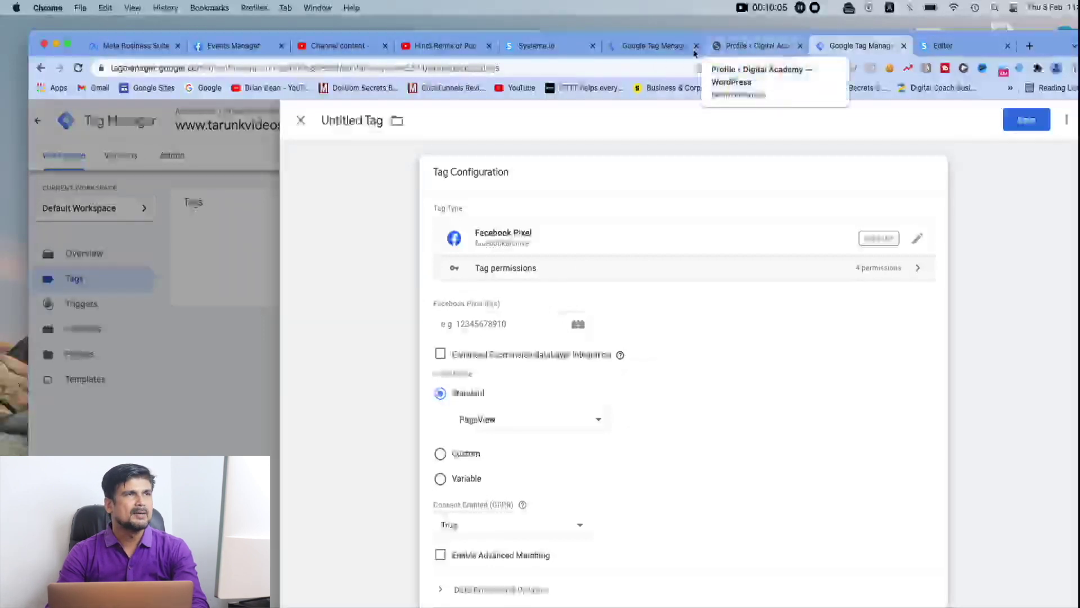
On the Events Manager pixel Settings page, open the All tools panel and bring up the pixel base-code image
click(233, 48)
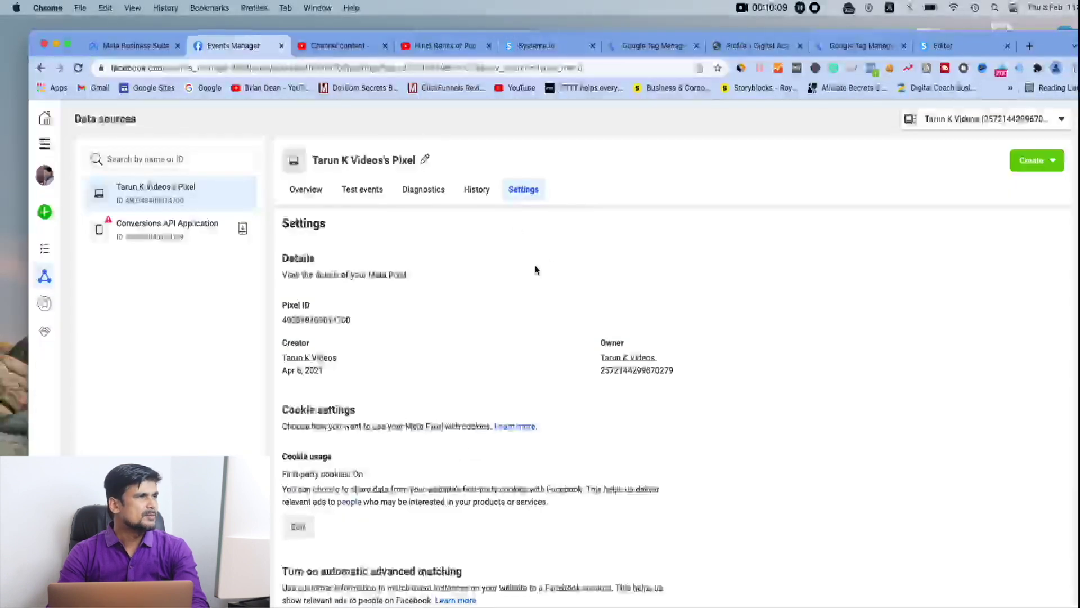
click(47, 148)
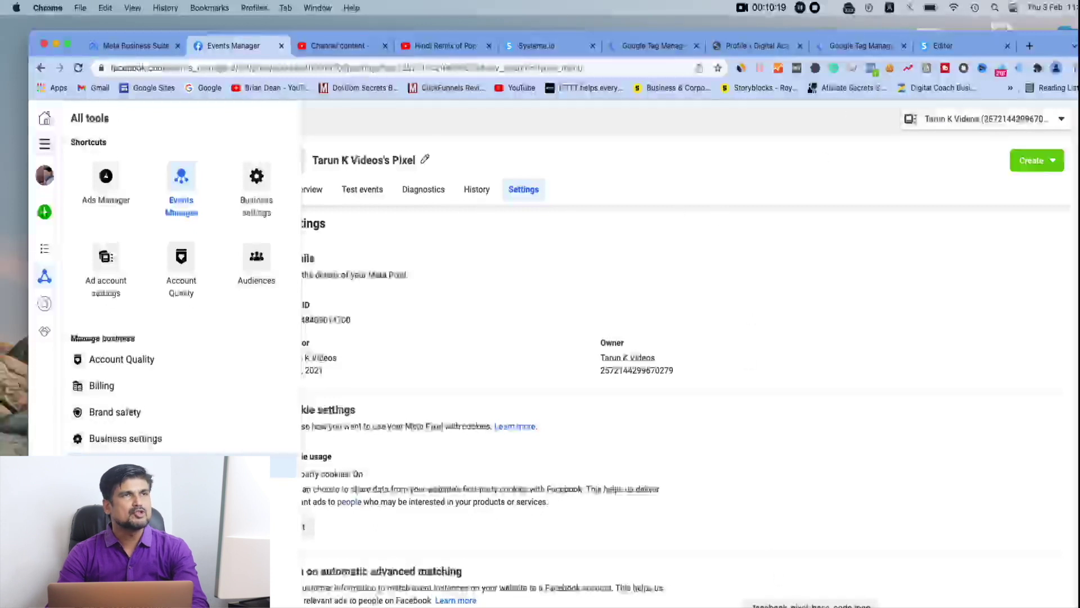
click(815, 607)
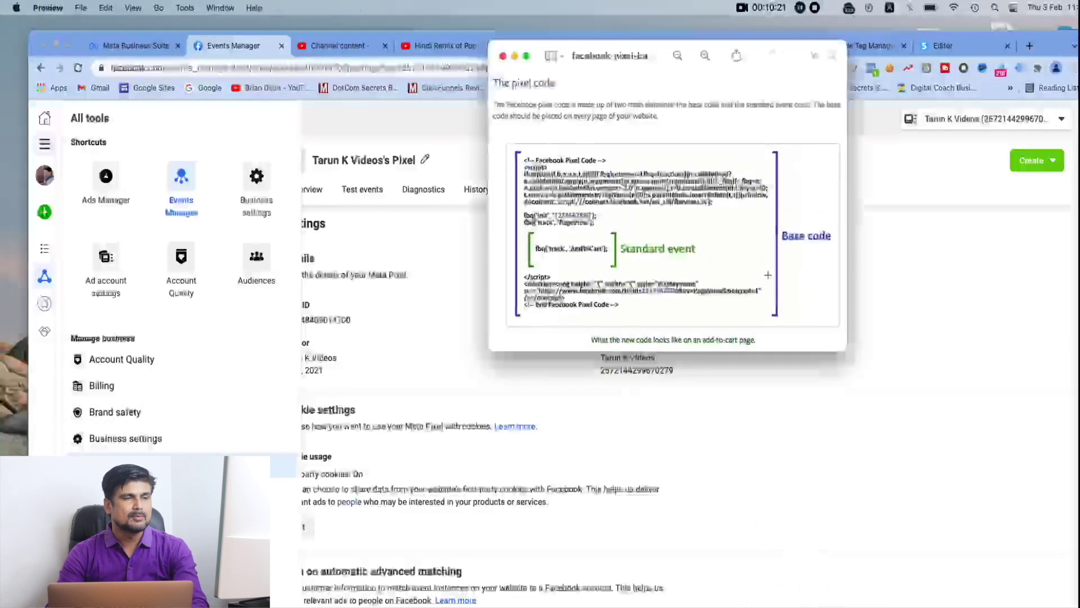
Enlarge the pixel base-code image in Preview to read it, then put it away
drag(849, 353, 1047, 528)
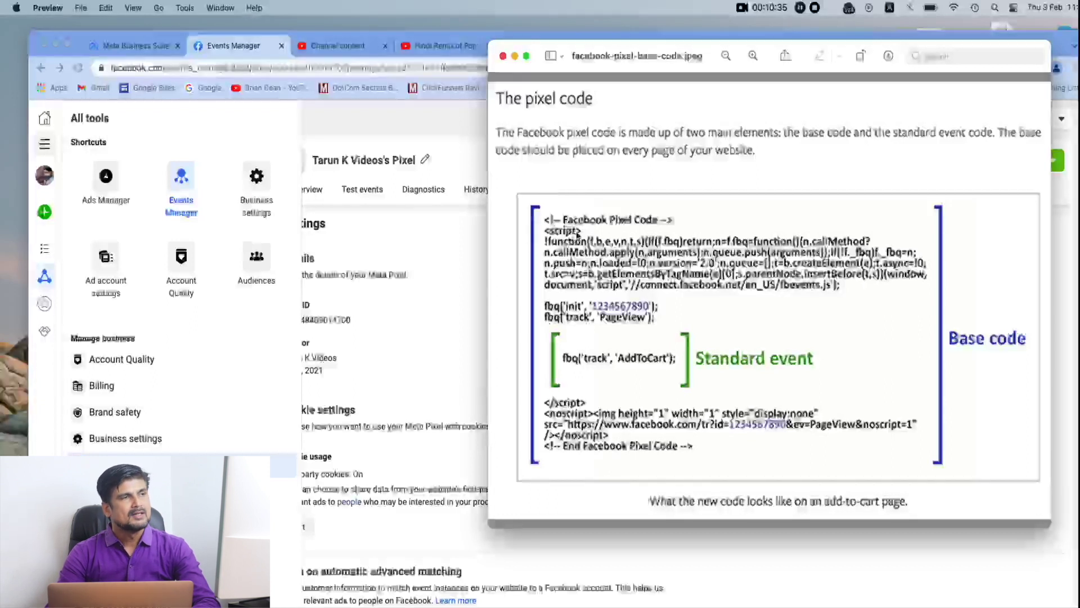
click(515, 56)
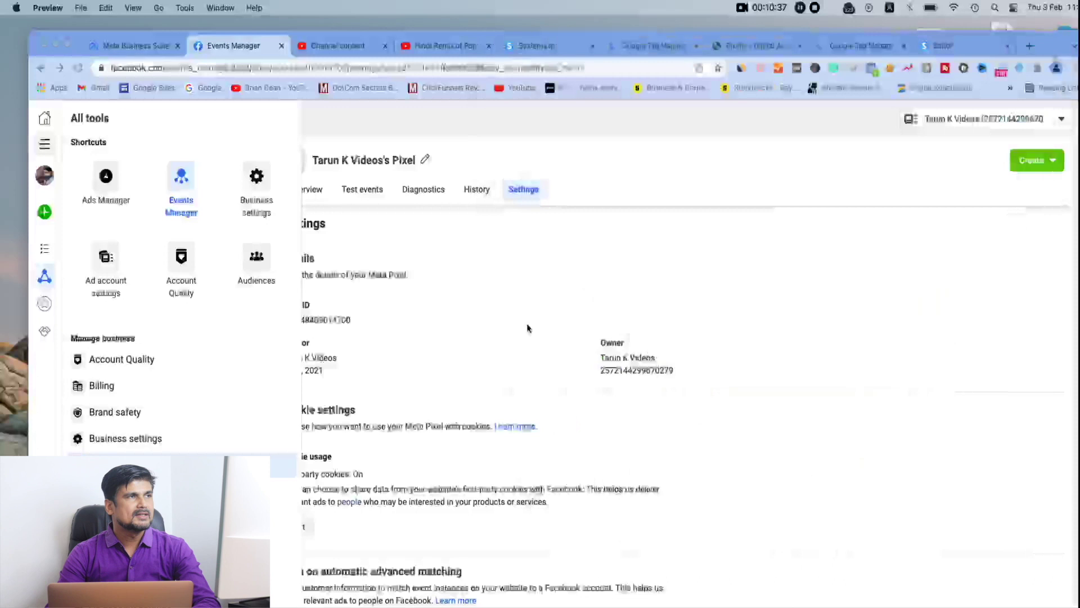
Rename the Untitled Tag to 'FB pixel Affiliate Marketing', correcting the 'Affliate' misspelling
click(861, 46)
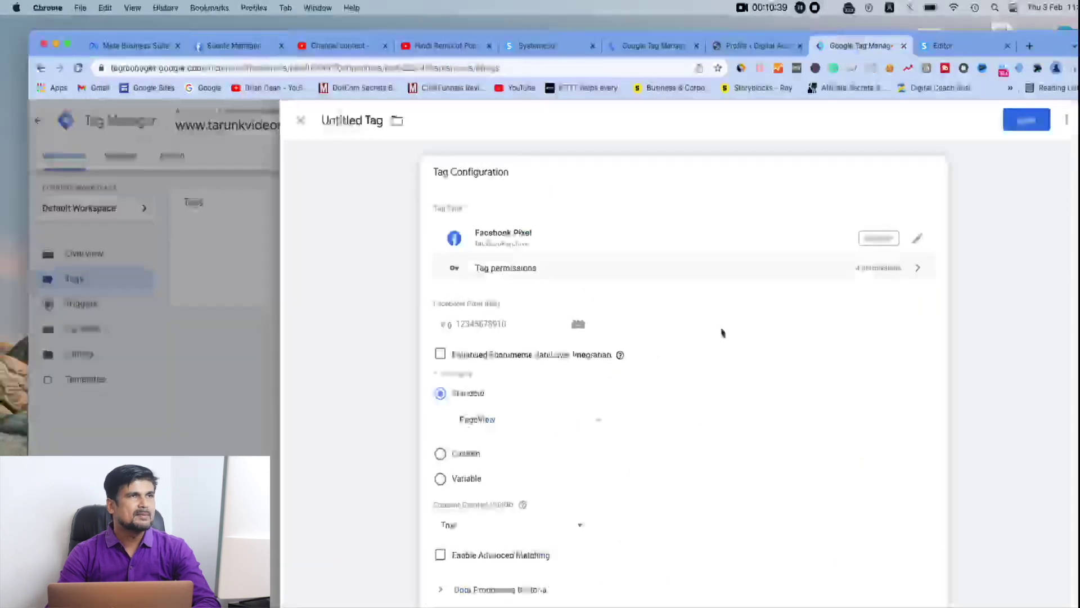
scroll(522, 323, up, 1)
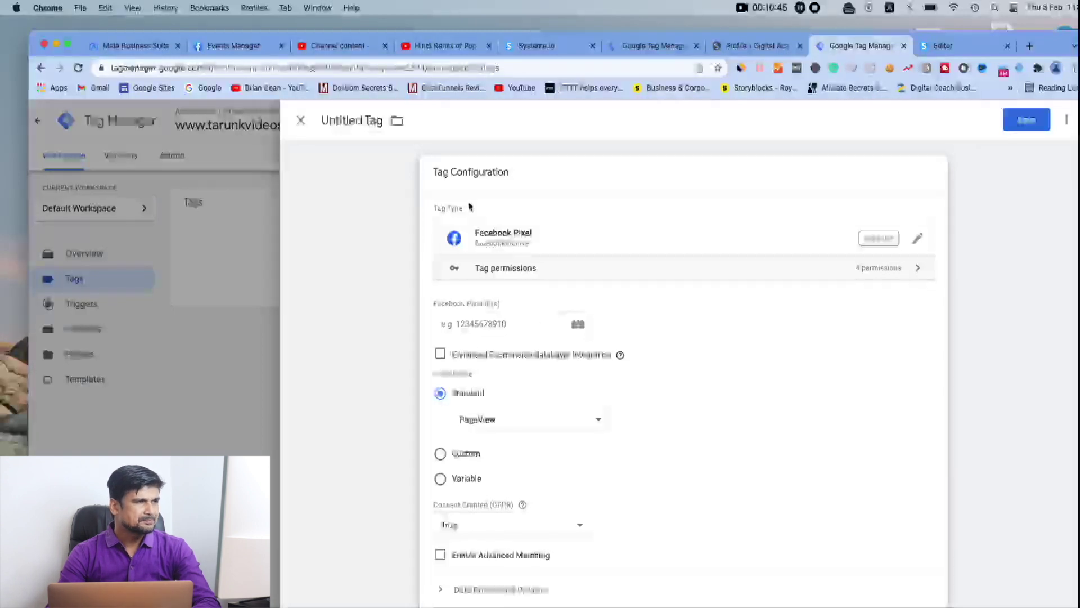
click(380, 121)
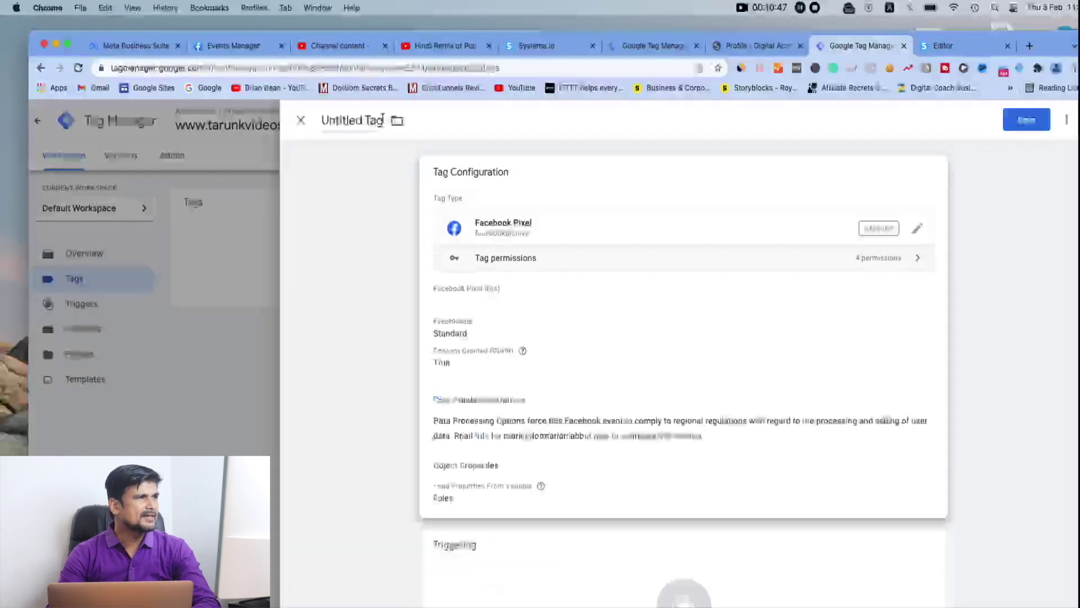
key(BackSpace)
key(BackSpace)
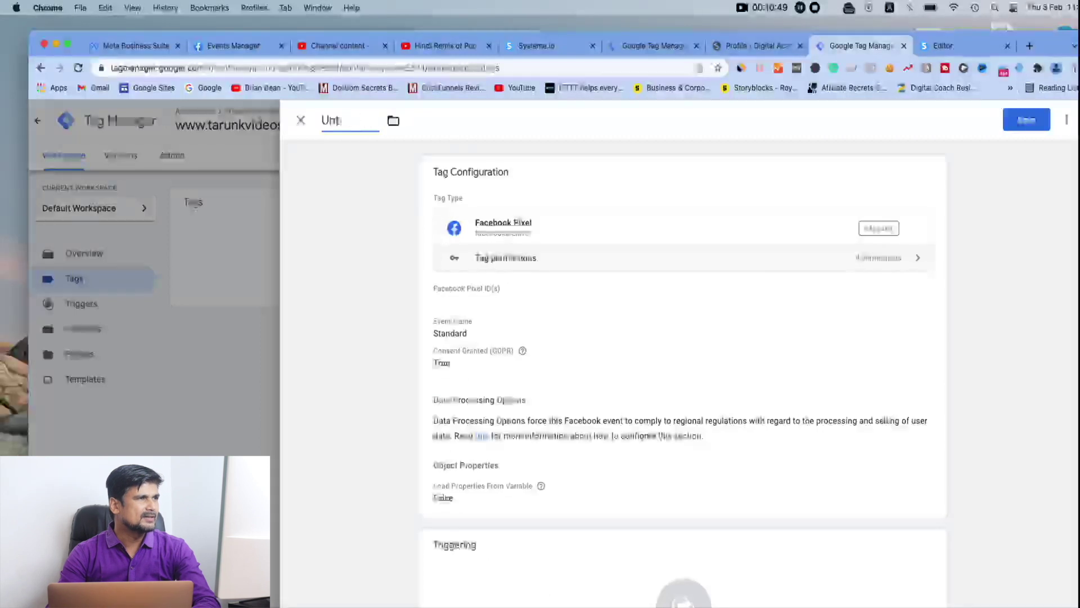
key(BackSpace)
key(BackSpace)
key(BackSpace)
text(FB pixel Affliate Marketing)
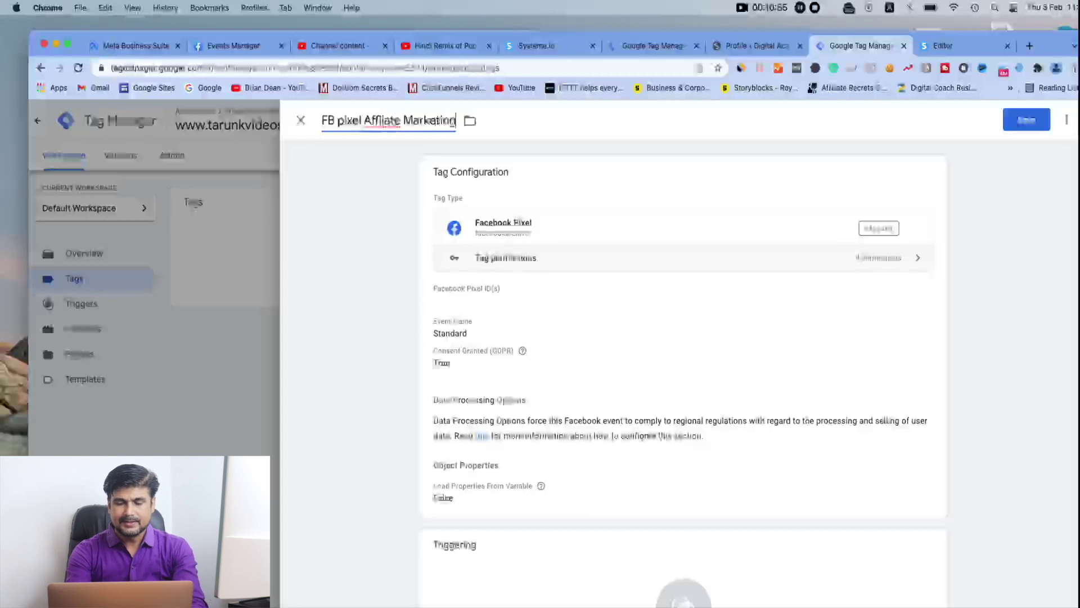
right_click(386, 123)
click(406, 133)
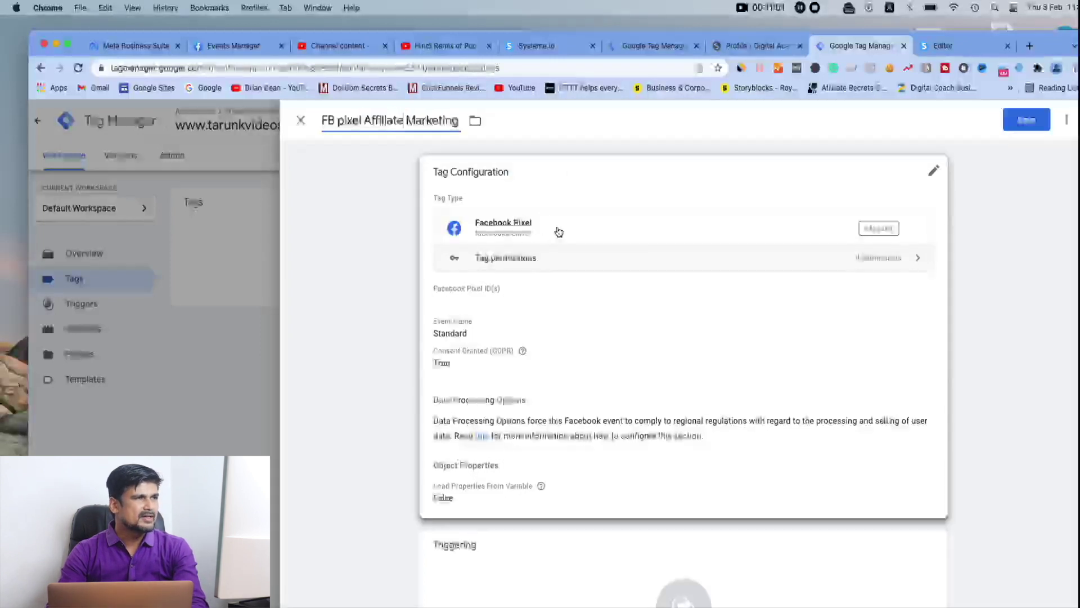
click(526, 355)
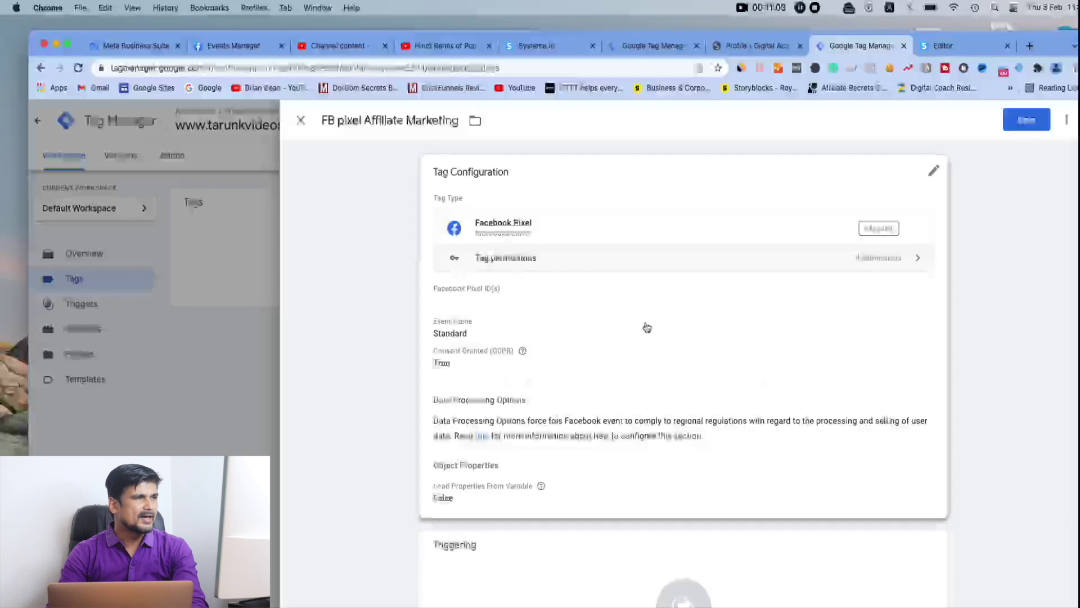
scroll(647, 327, down, 3)
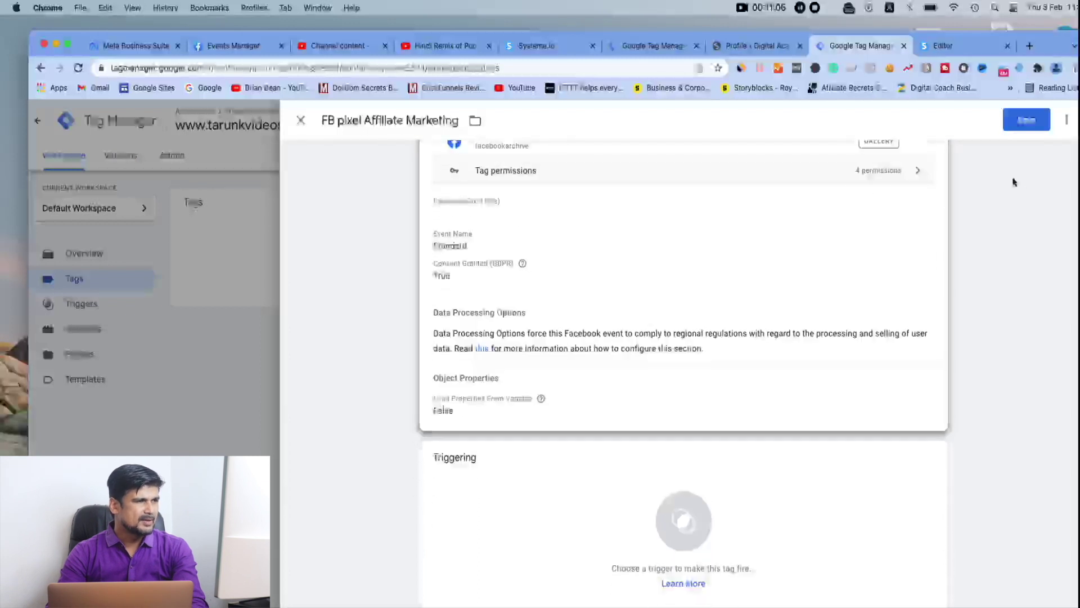
Save the tag and, when prompted for a trigger, attach the All Pages trigger
scroll(763, 229, up, 3)
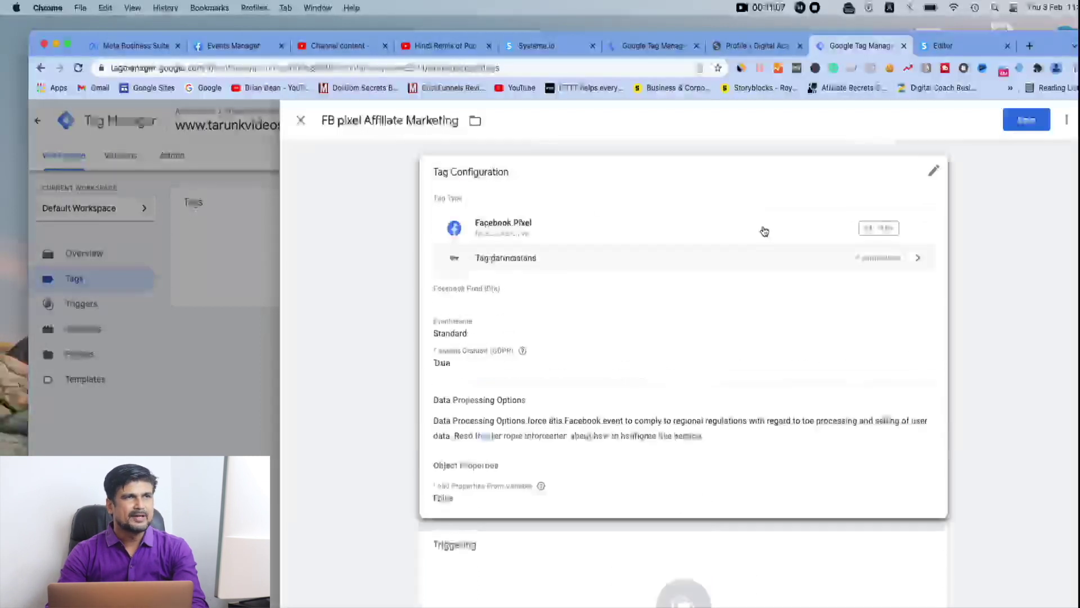
click(1020, 125)
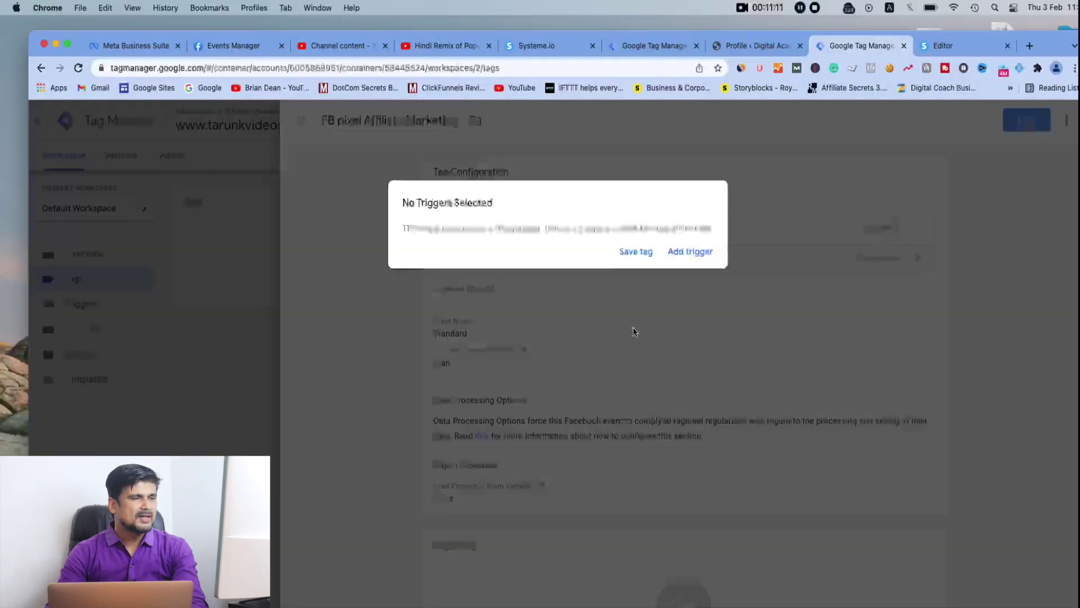
click(639, 253)
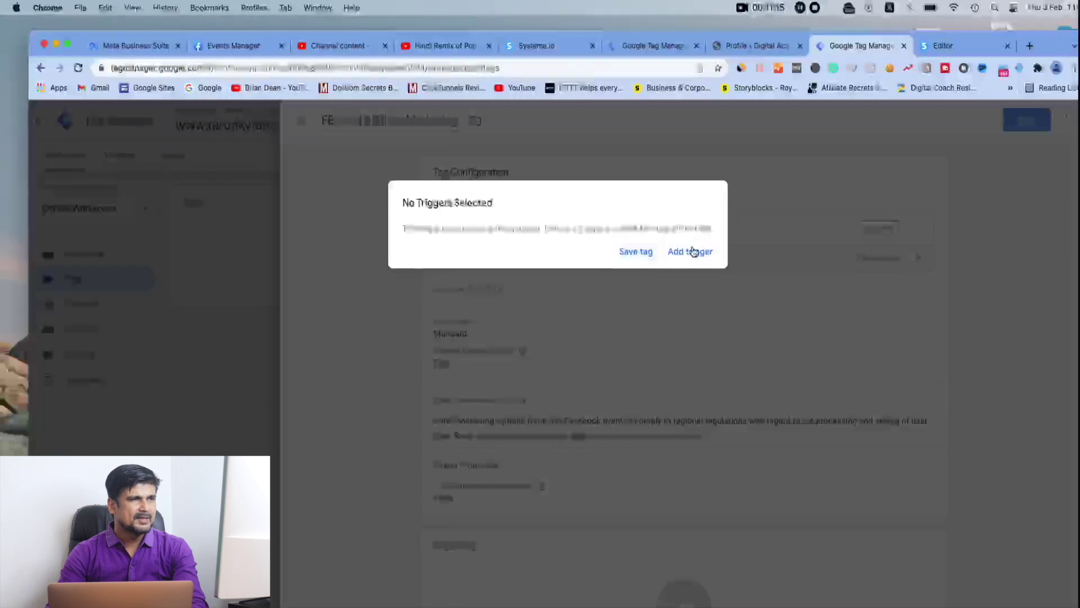
click(692, 252)
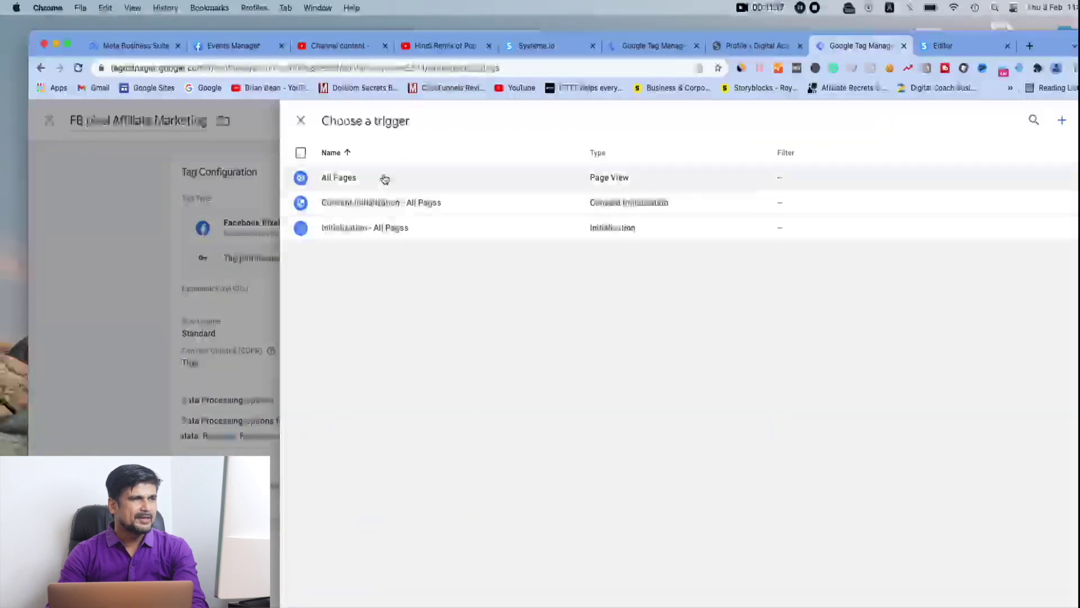
click(579, 180)
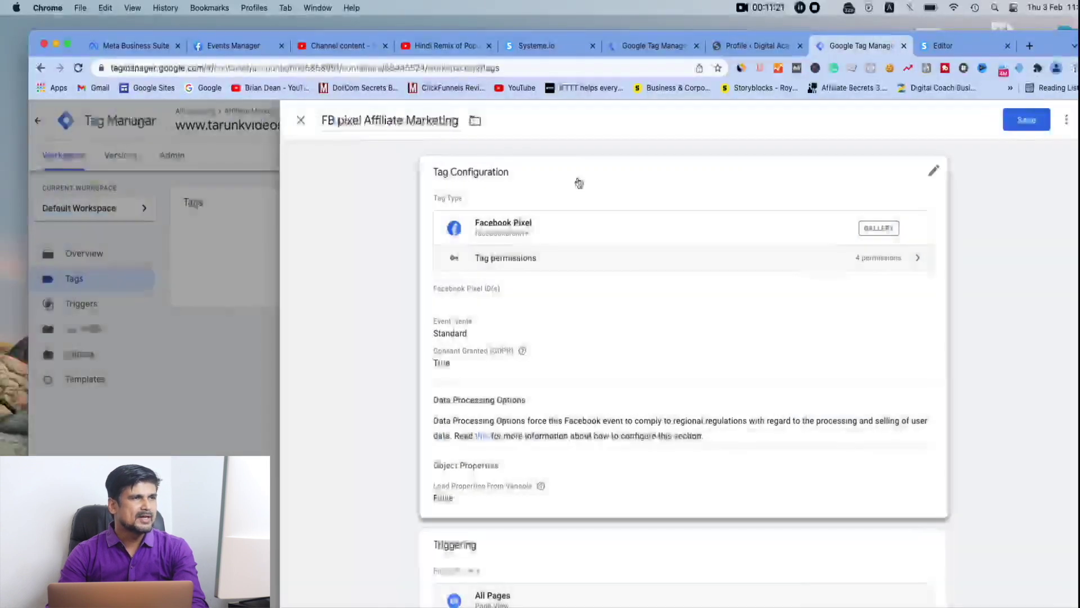
Expand Data Processing Options and Object Properties in the pixel settings, adding one empty property row
click(691, 388)
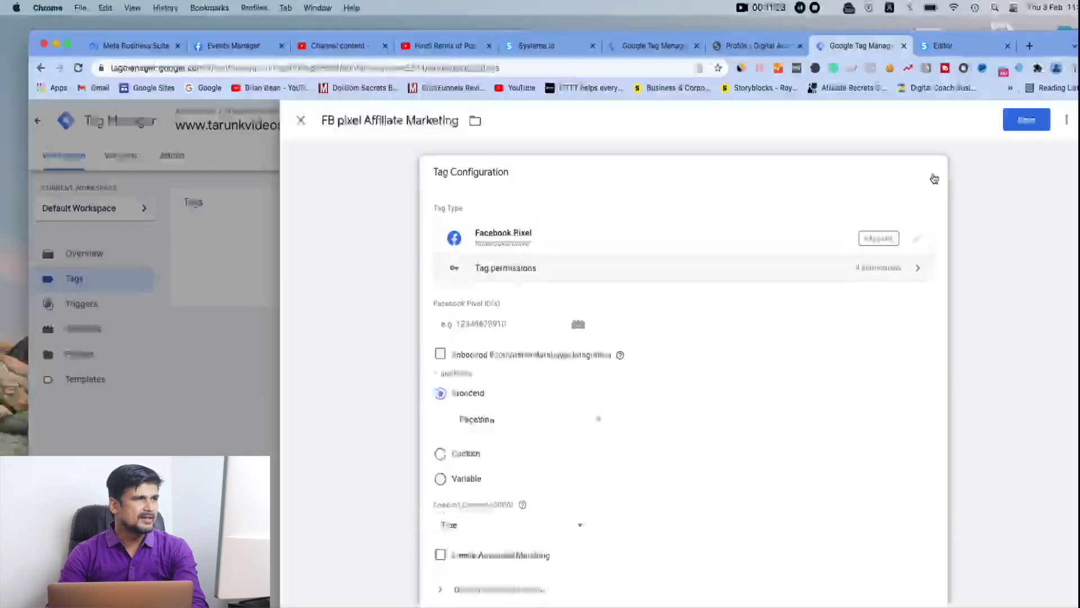
scroll(673, 421, down, 3)
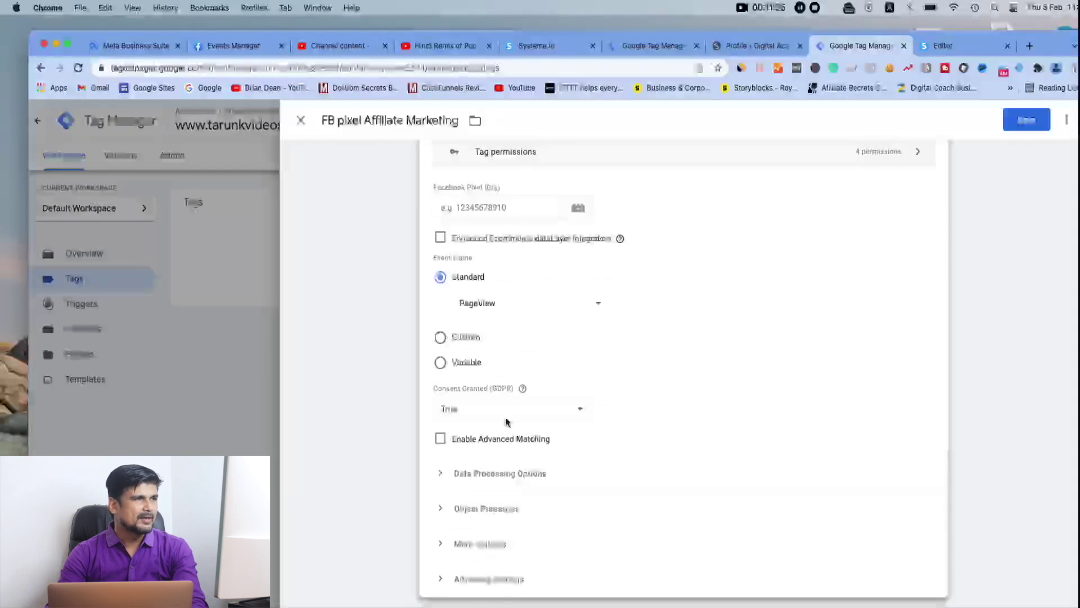
scroll(589, 446, down, 3)
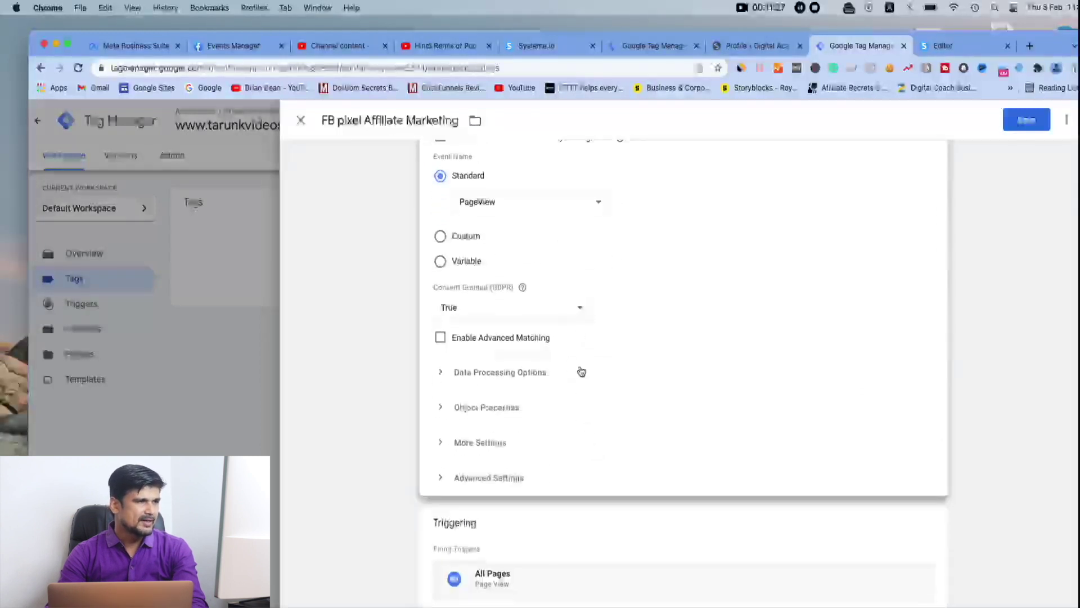
click(582, 371)
scroll(630, 458, down, 2)
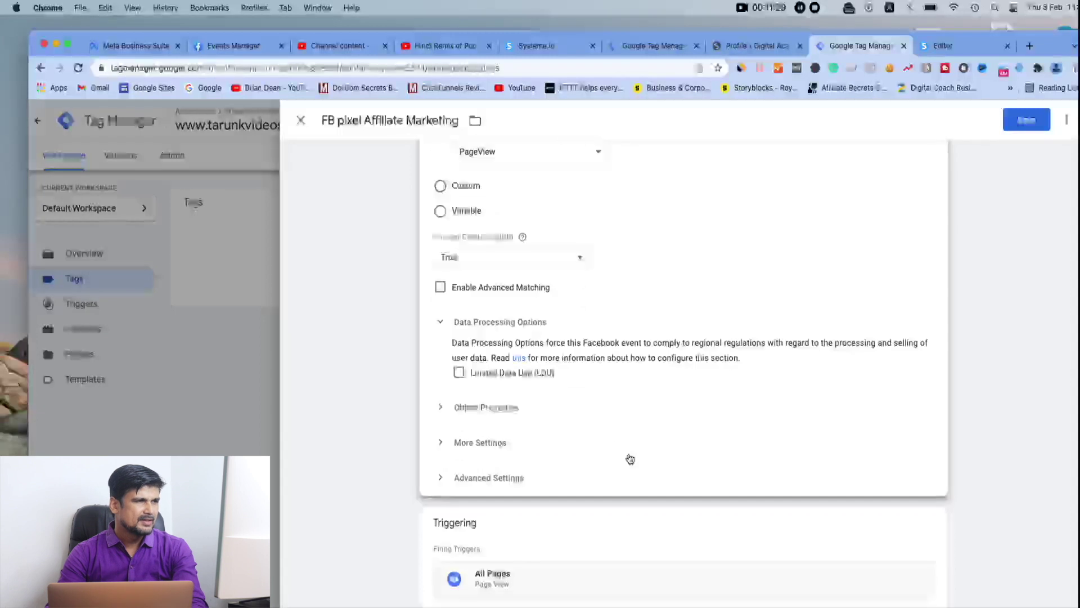
click(600, 405)
scroll(598, 405, down, 2)
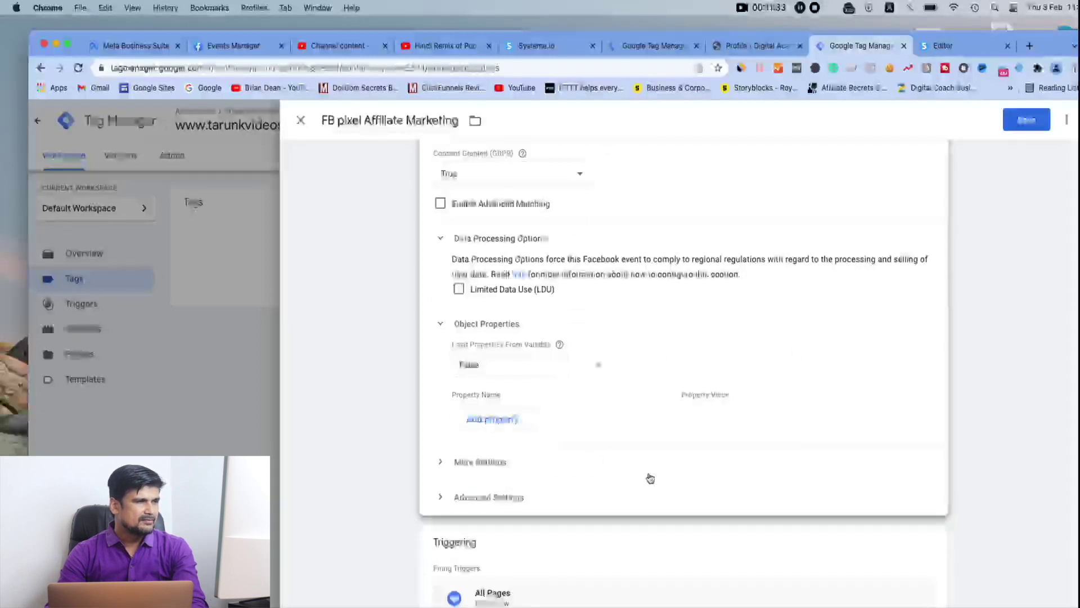
click(513, 422)
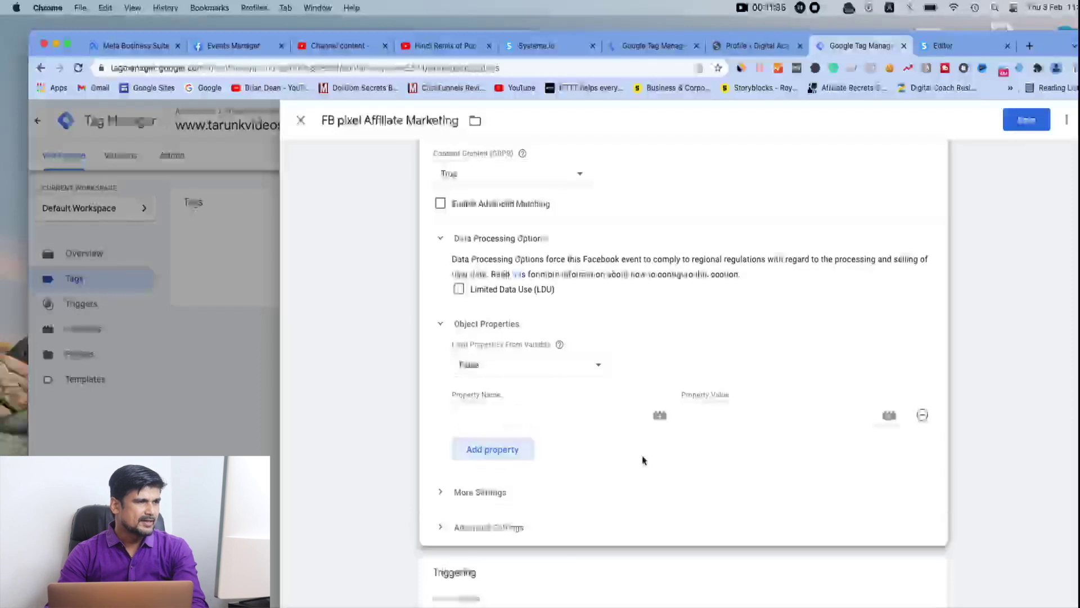
Expand the More Settings and Advanced Settings sections of the tag
click(596, 493)
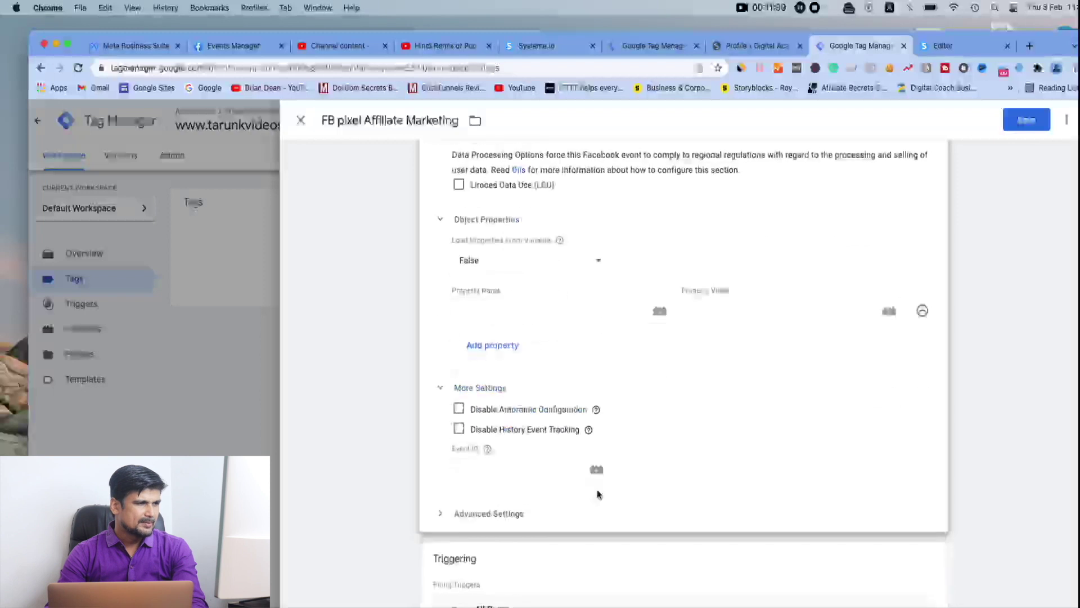
scroll(597, 493, down, 1)
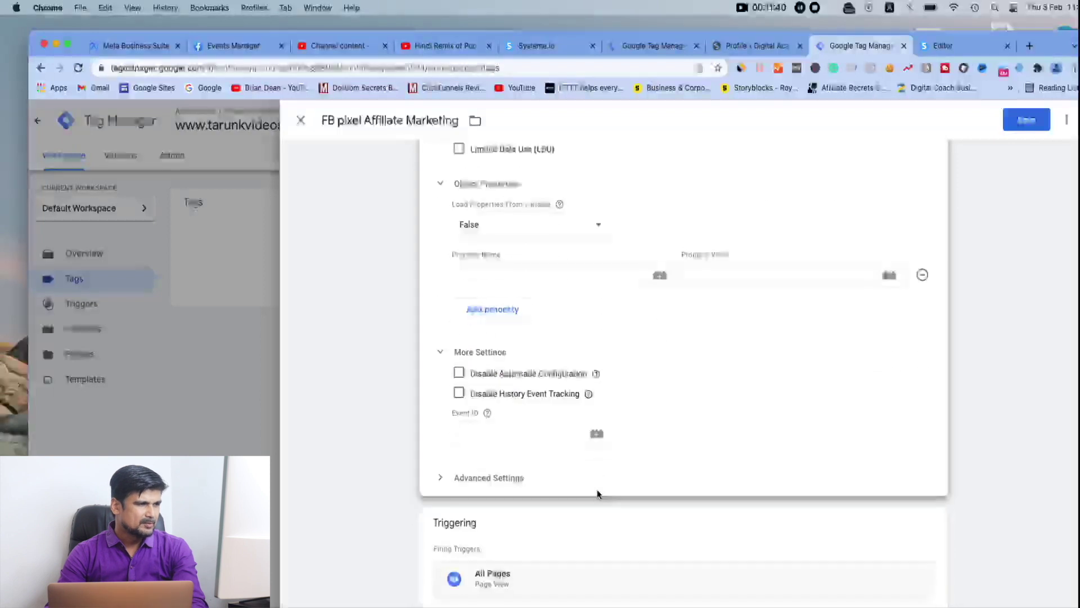
click(517, 478)
scroll(670, 430, down, 5)
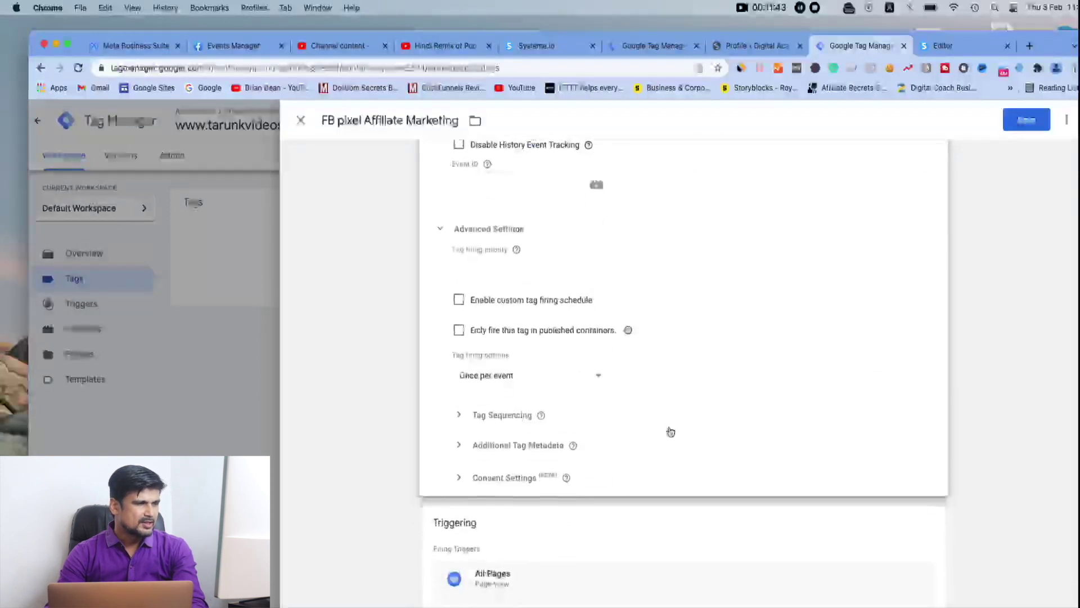
scroll(651, 518, up, 2)
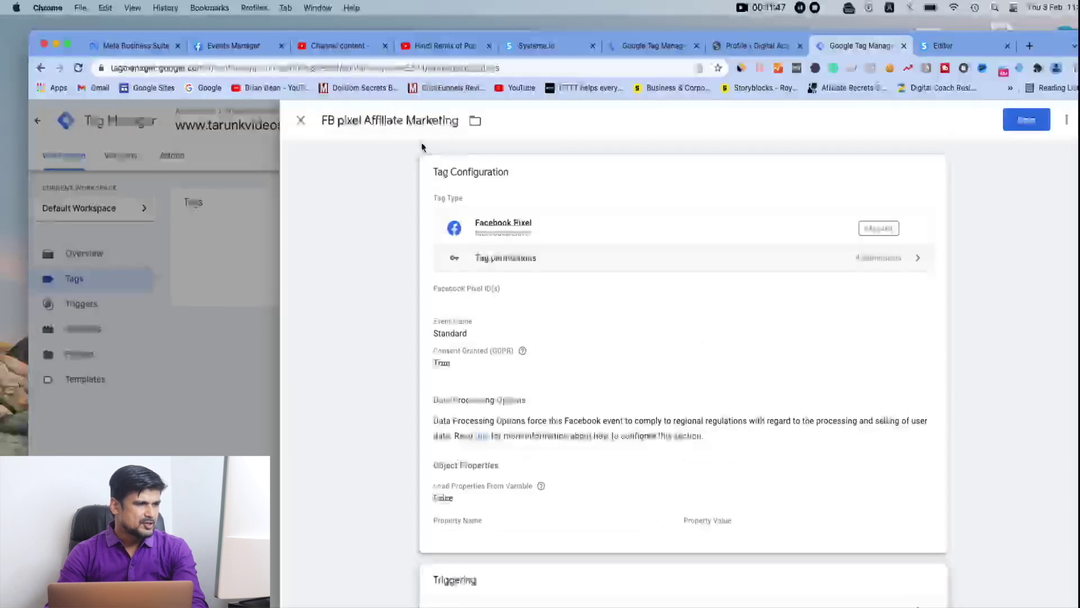
Try saving the tag, then focus the empty Facebook Pixel ID field flagged 'You must provide a Pixel ID'
click(1028, 123)
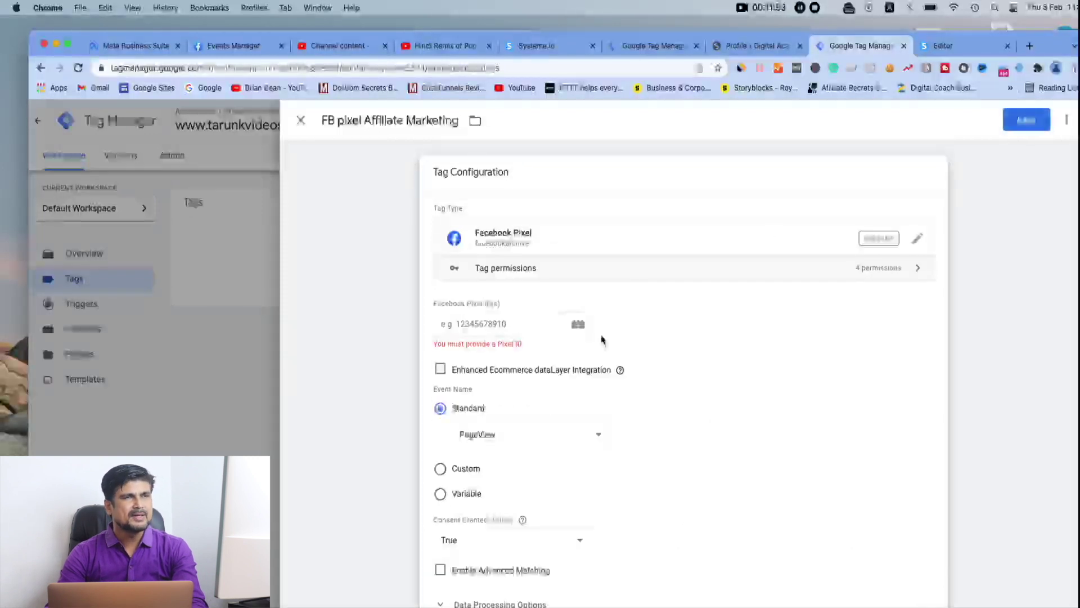
click(514, 323)
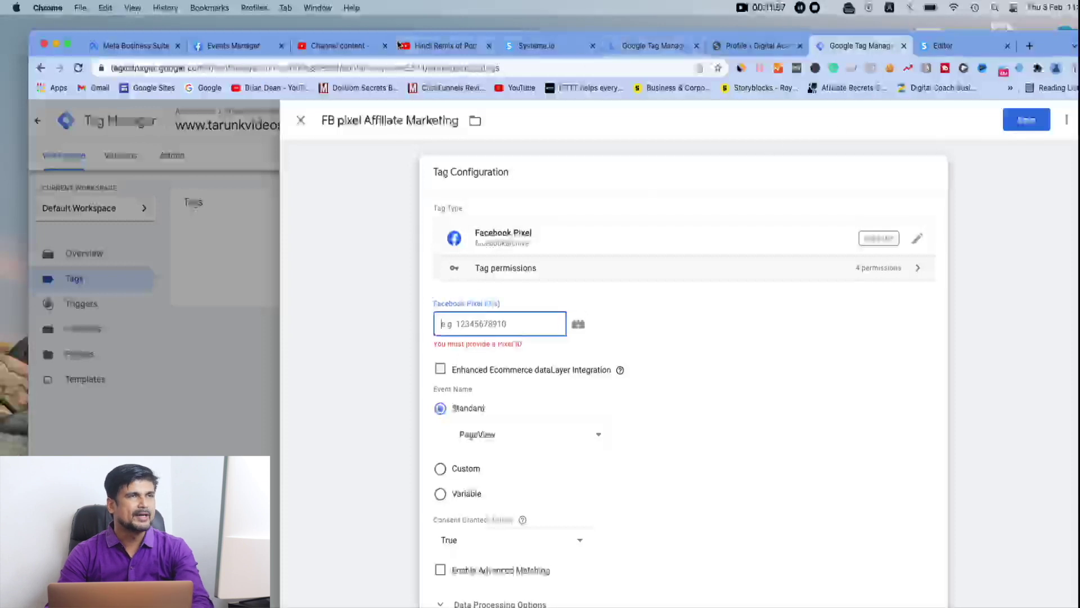
Copy the Pixel ID from the pixel's Settings page in Meta Events Manager, then return to the tag editor
click(248, 49)
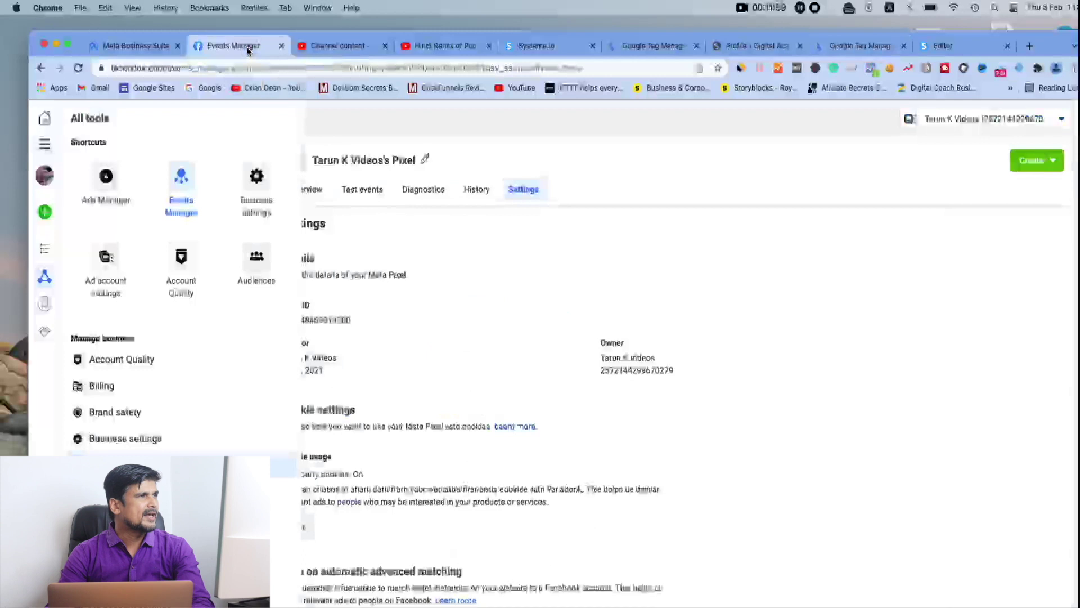
click(428, 295)
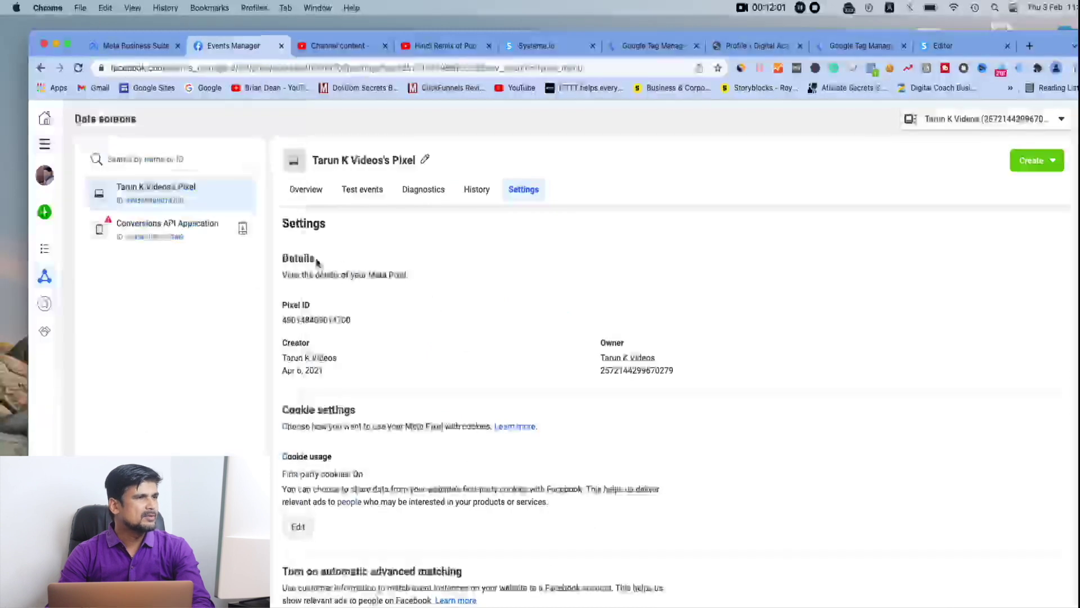
click(285, 324)
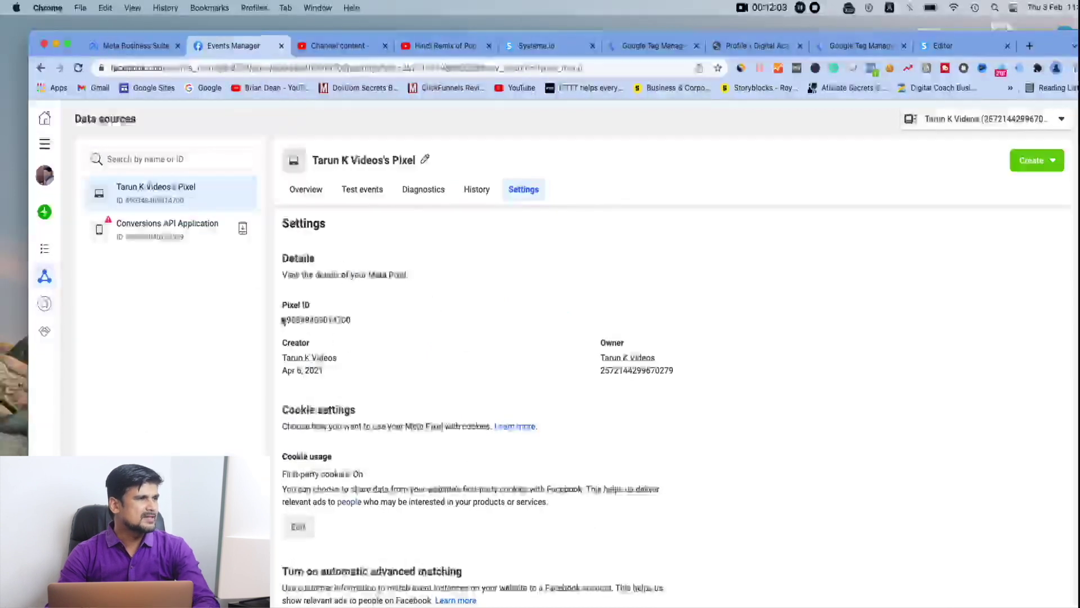
double_click(349, 320)
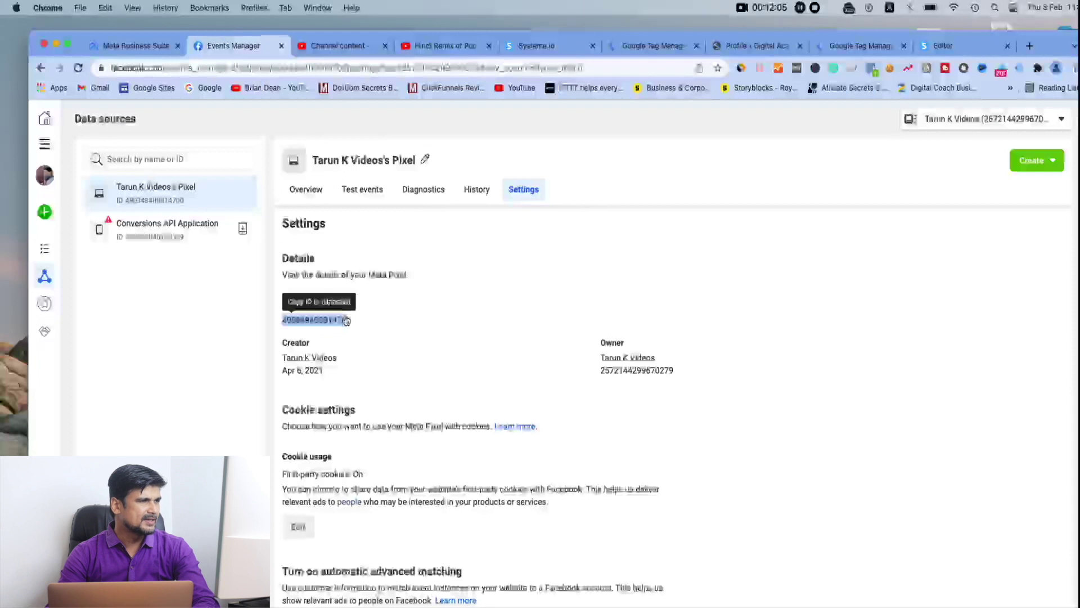
right_click(345, 320)
click(372, 344)
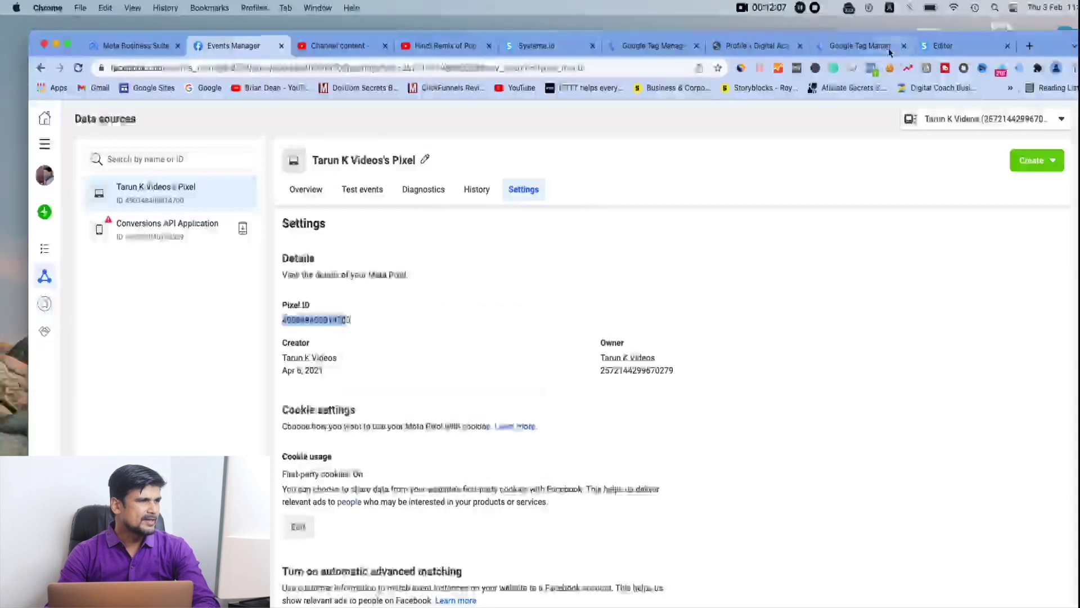
click(874, 48)
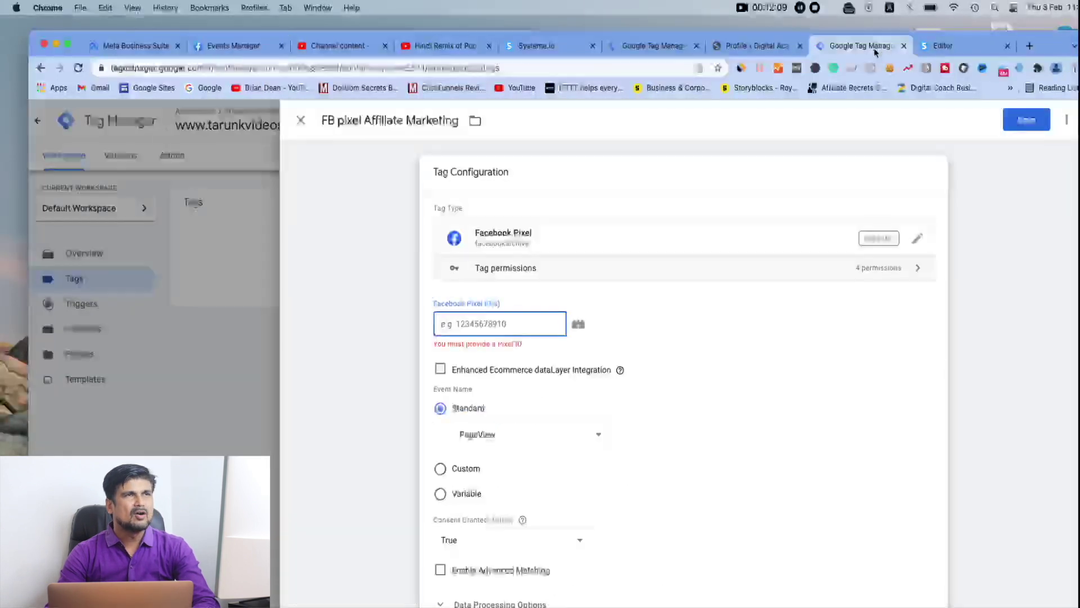
Paste the copied Pixel ID into the Facebook Pixel ID field and save 'FB pixel Affiliate Marketing'
right_click(494, 321)
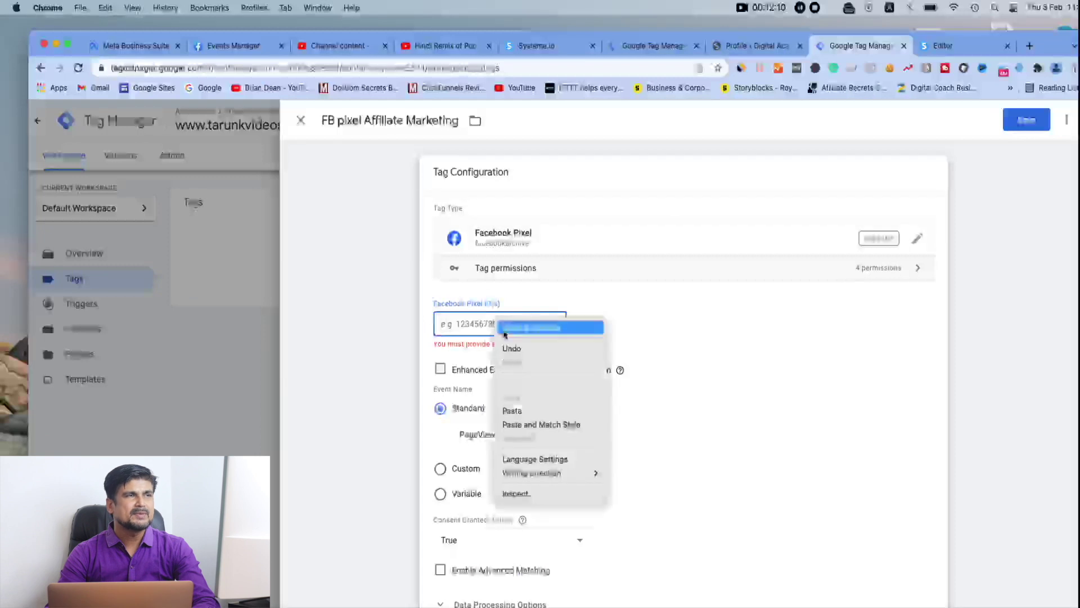
click(518, 414)
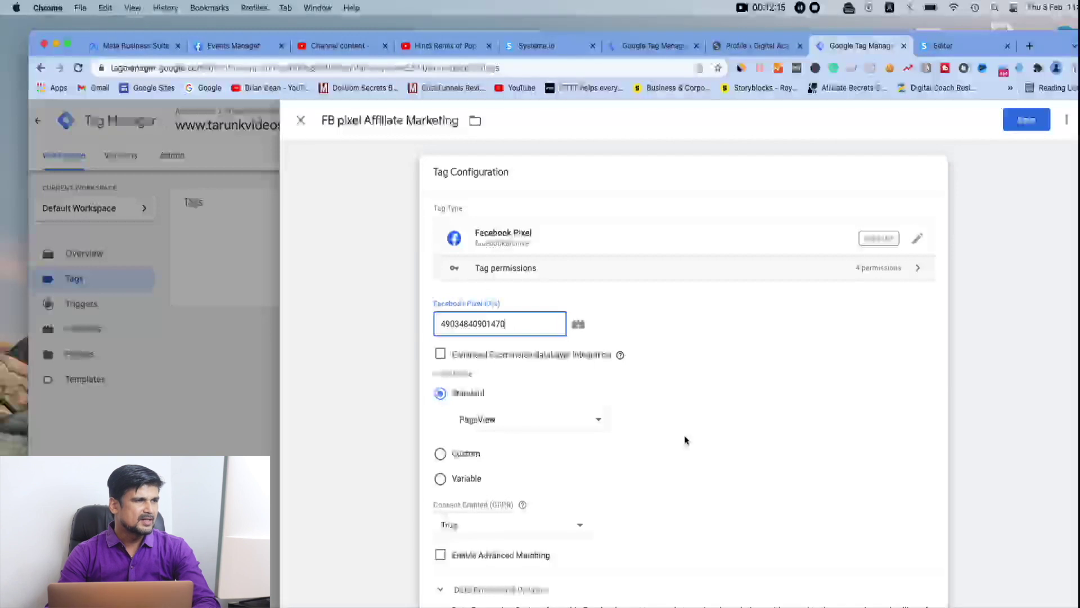
scroll(686, 440, down, 5)
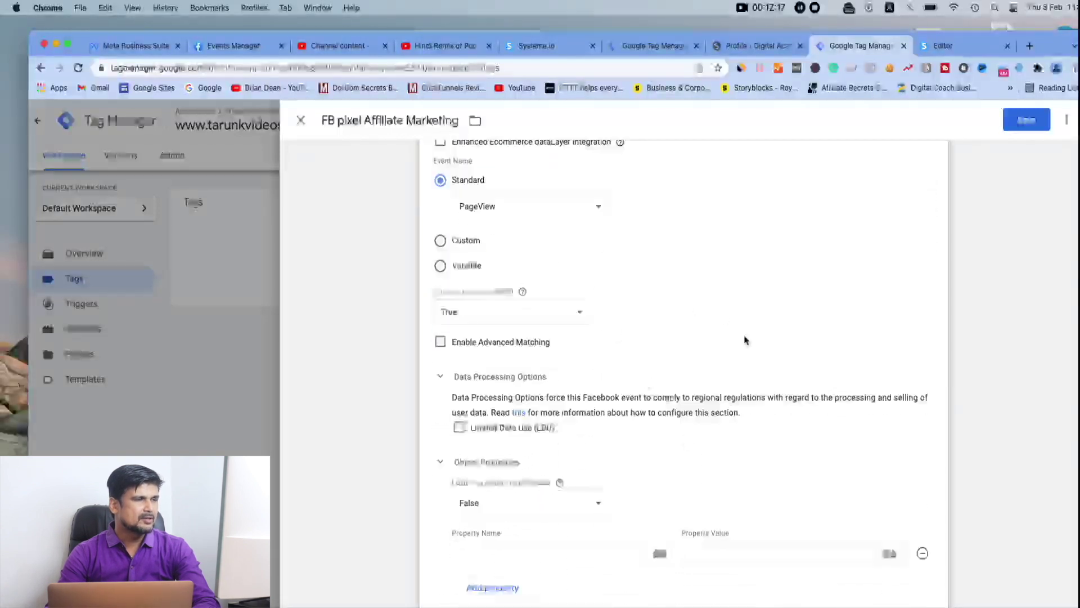
click(1029, 121)
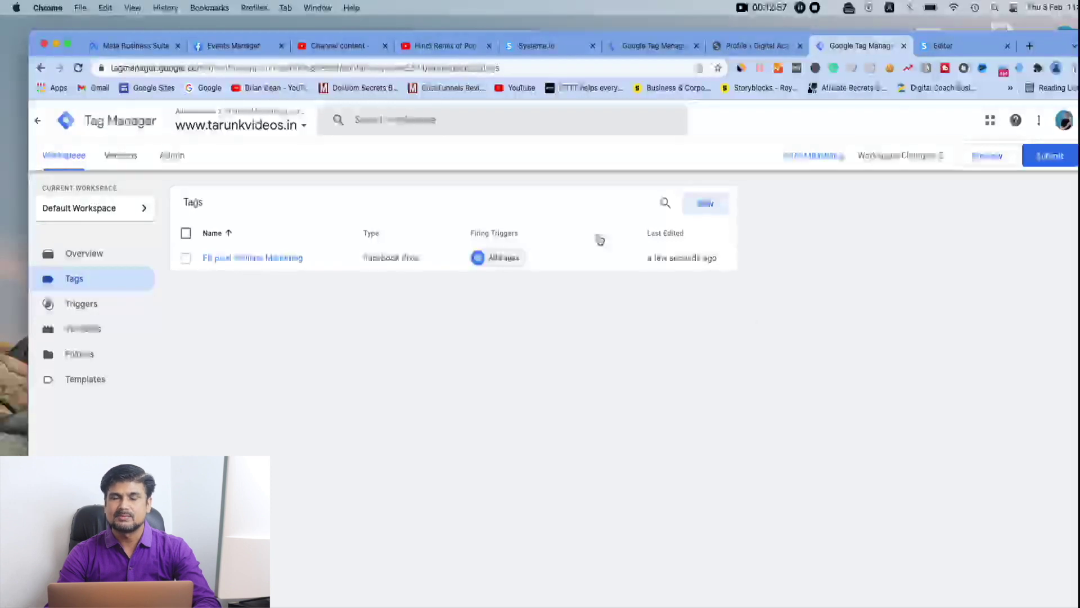
Show the workspace Overview with its 2 unpublished changes: a custom template and a tag
click(78, 257)
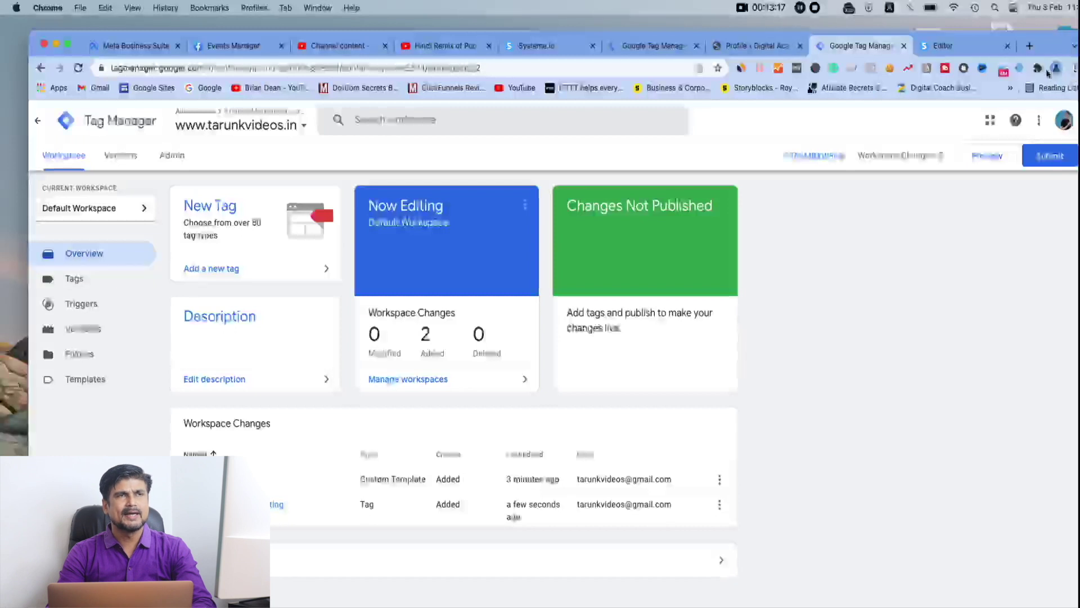
Open Chrome's extensions management page and check the installed Tag Manager Assistant extension
click(1038, 68)
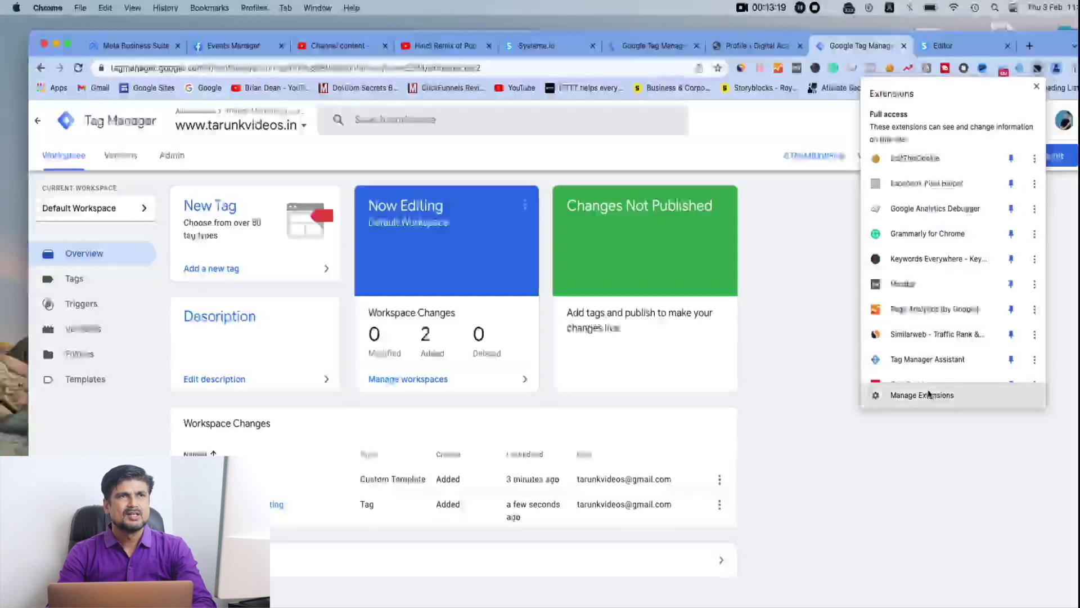
click(929, 394)
scroll(422, 396, down, 2)
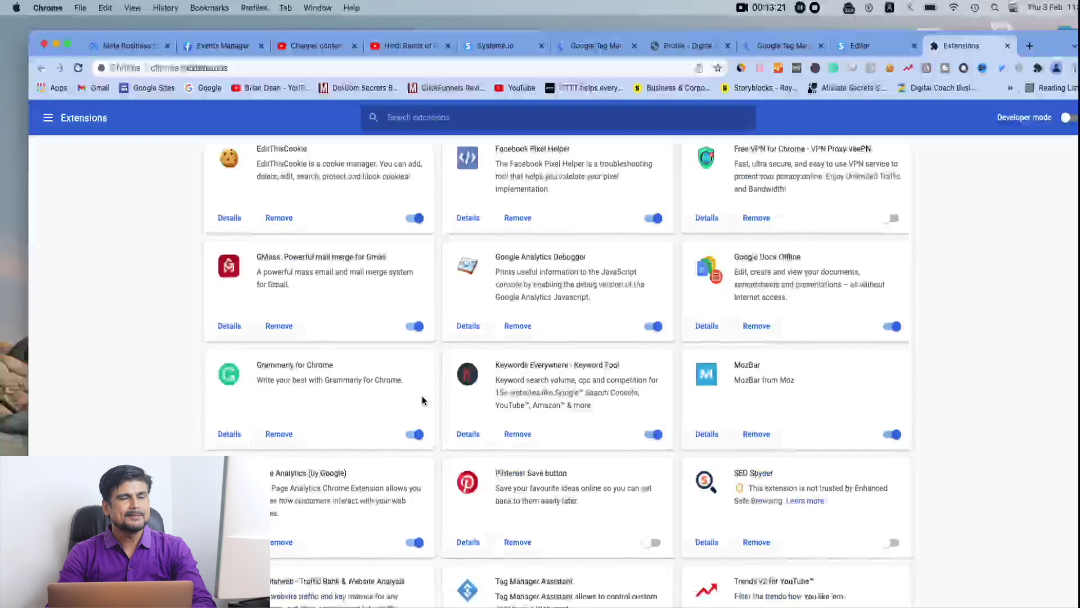
scroll(422, 398, down, 5)
scroll(422, 399, down, 2)
scroll(422, 399, up, 8)
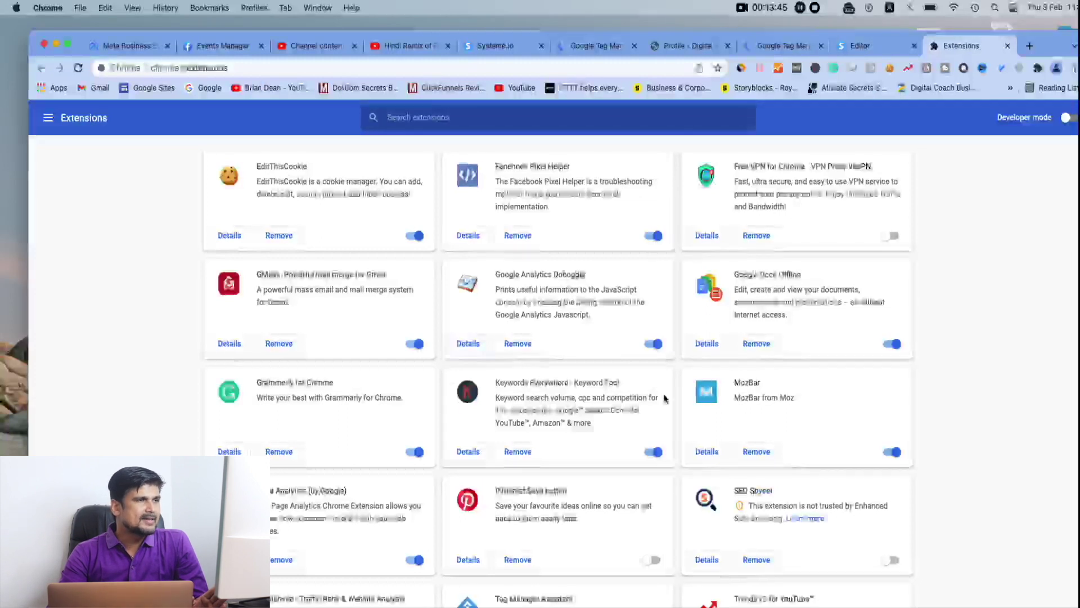
scroll(585, 487, down, 5)
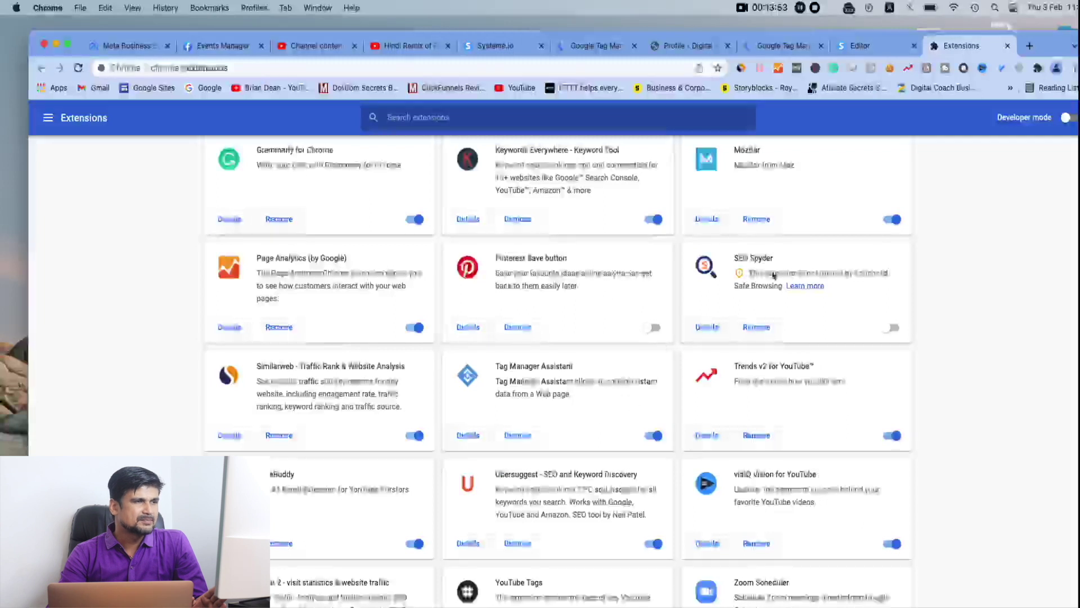
Switch to the WordPress profile tab and open the admin Dashboard
click(799, 48)
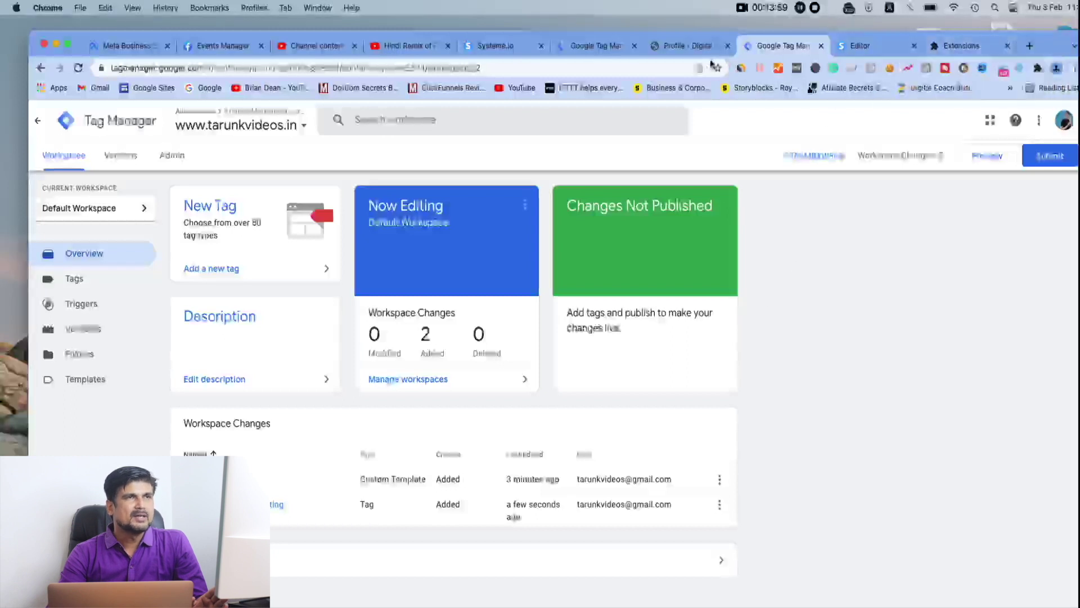
click(687, 48)
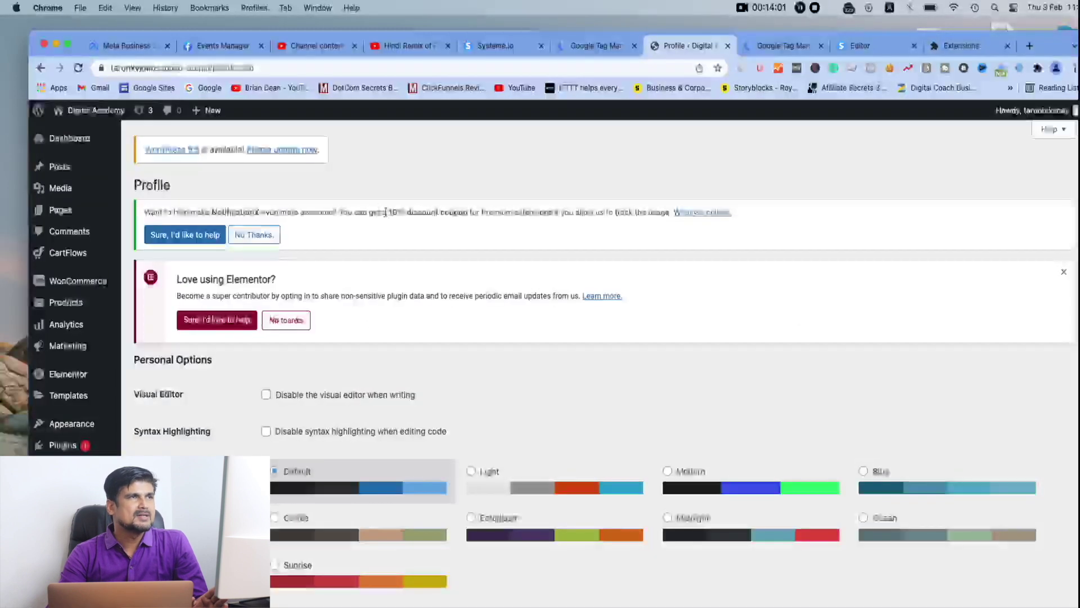
click(67, 138)
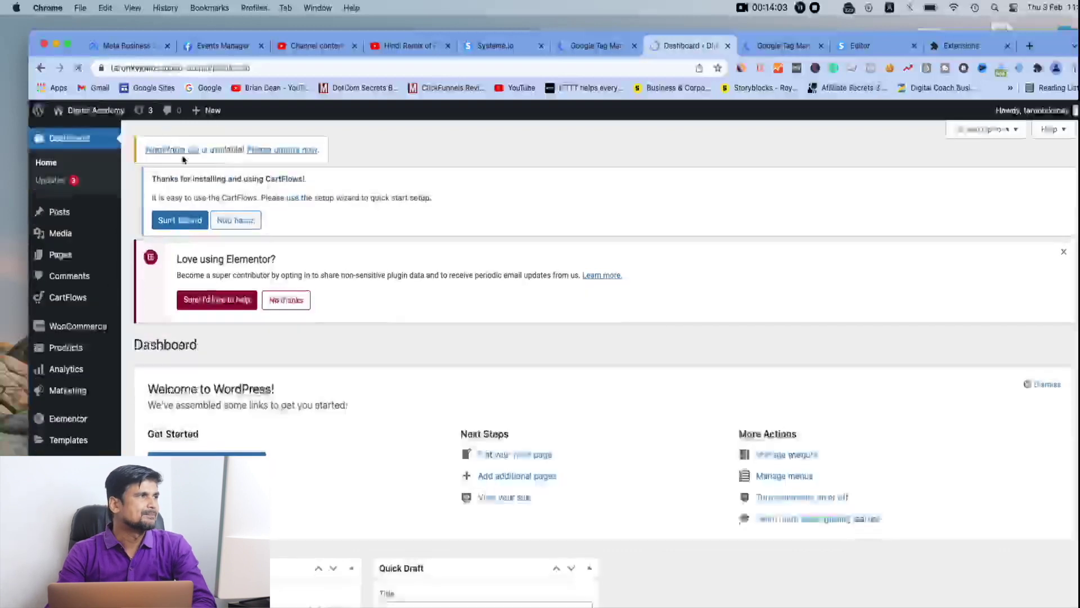